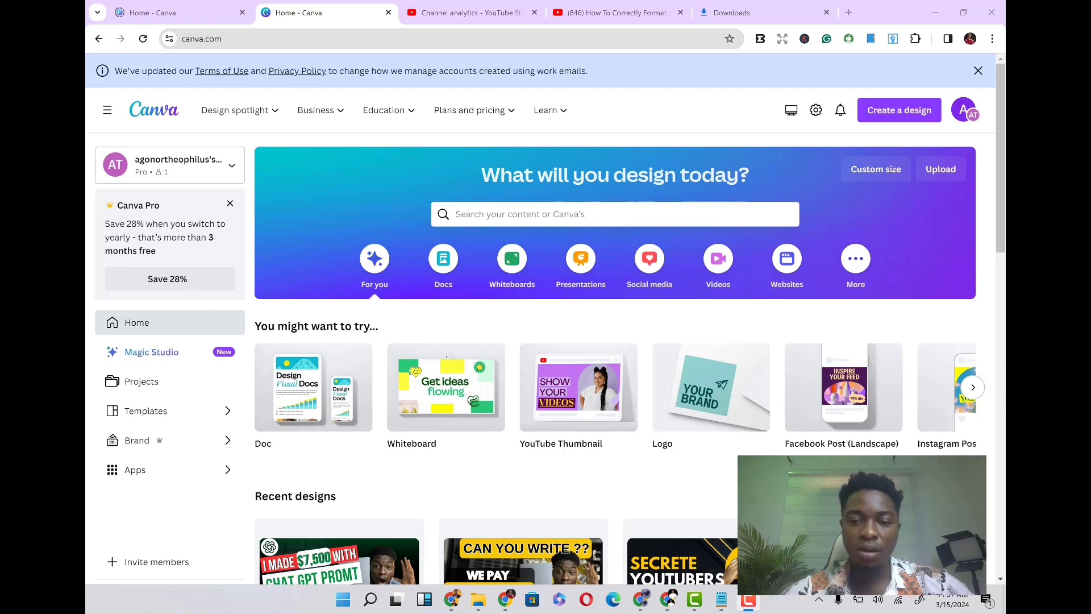
left_click(750, 603)
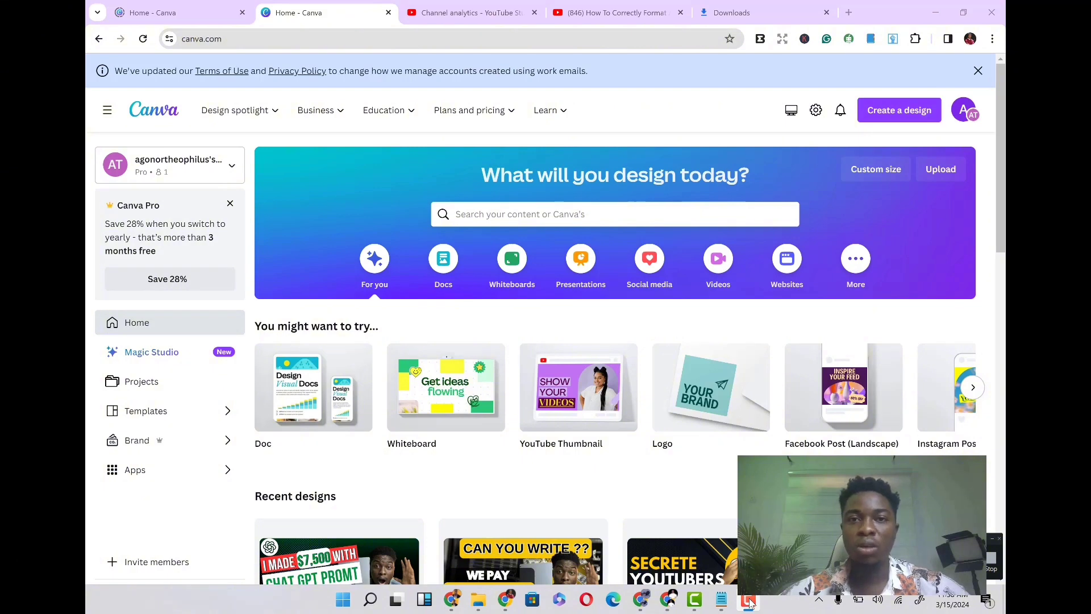
left_click(507, 601)
left_click(604, 16)
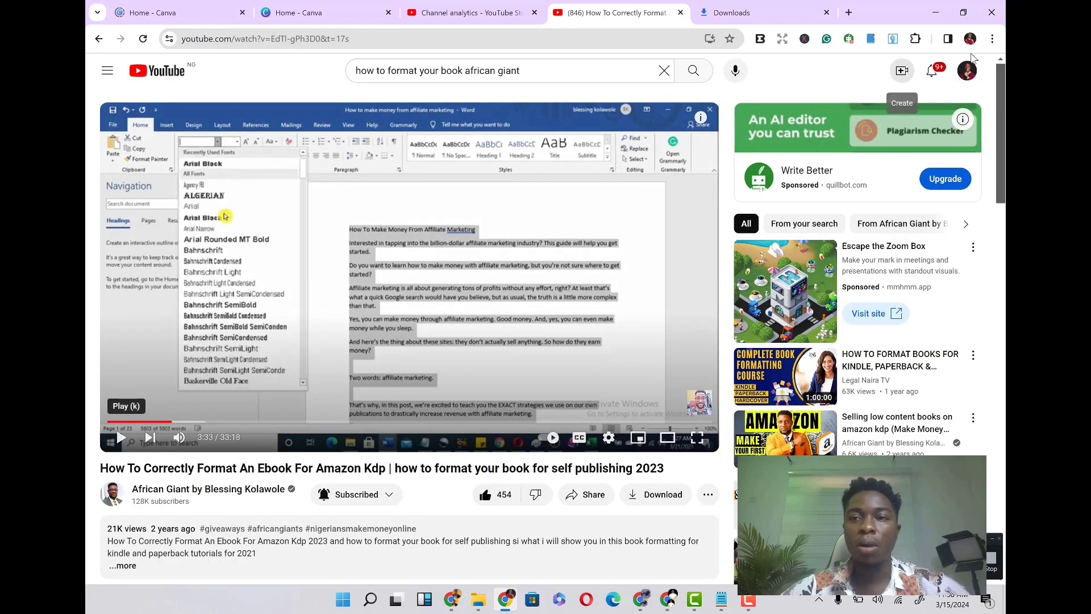
left_click(966, 71)
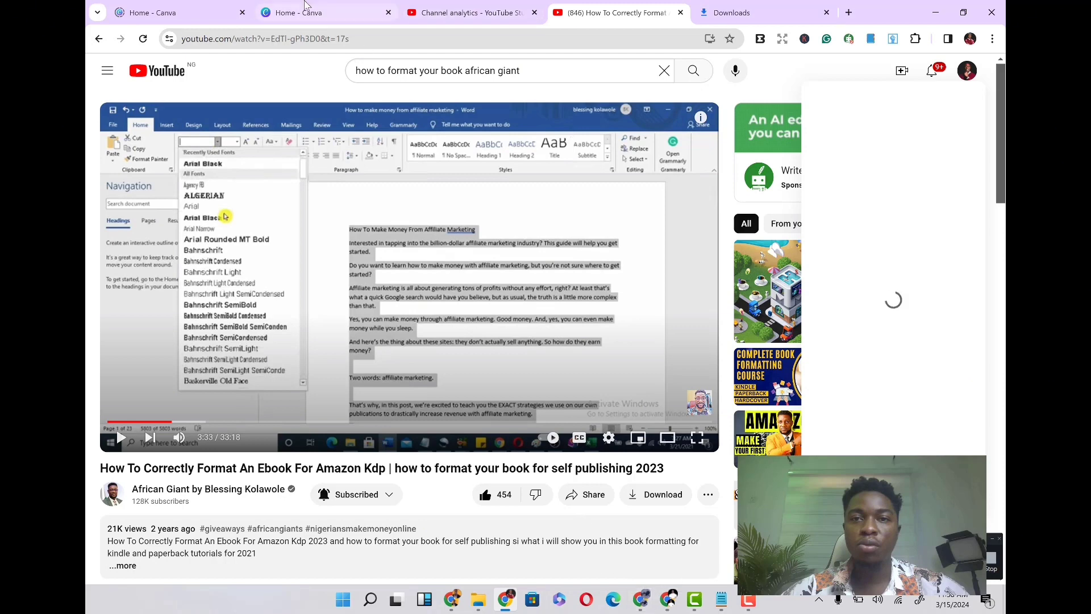
left_click(306, 8)
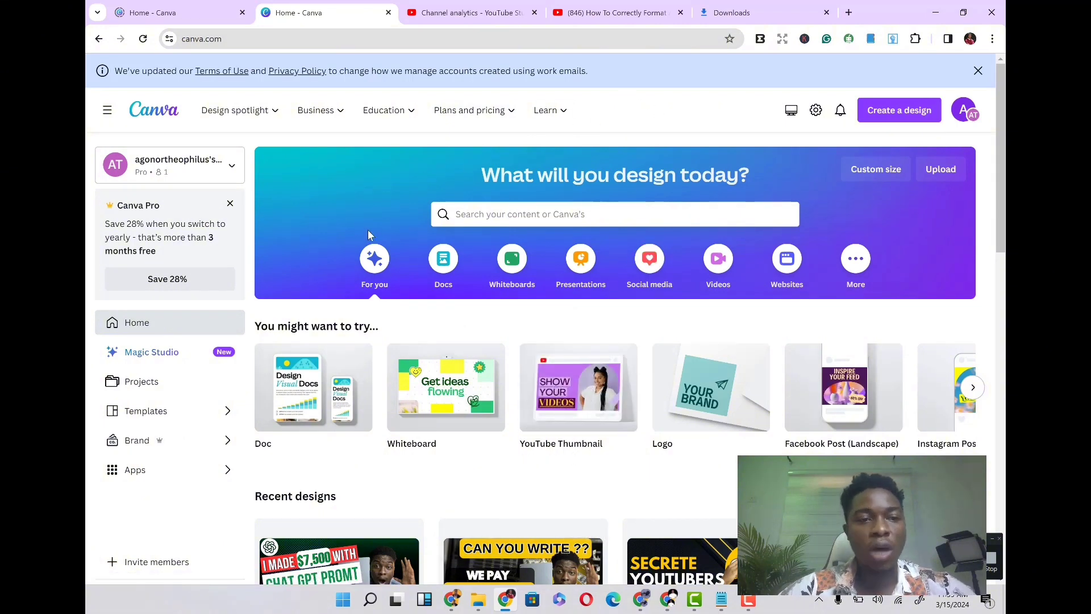
scroll(652, 137, "down", 2)
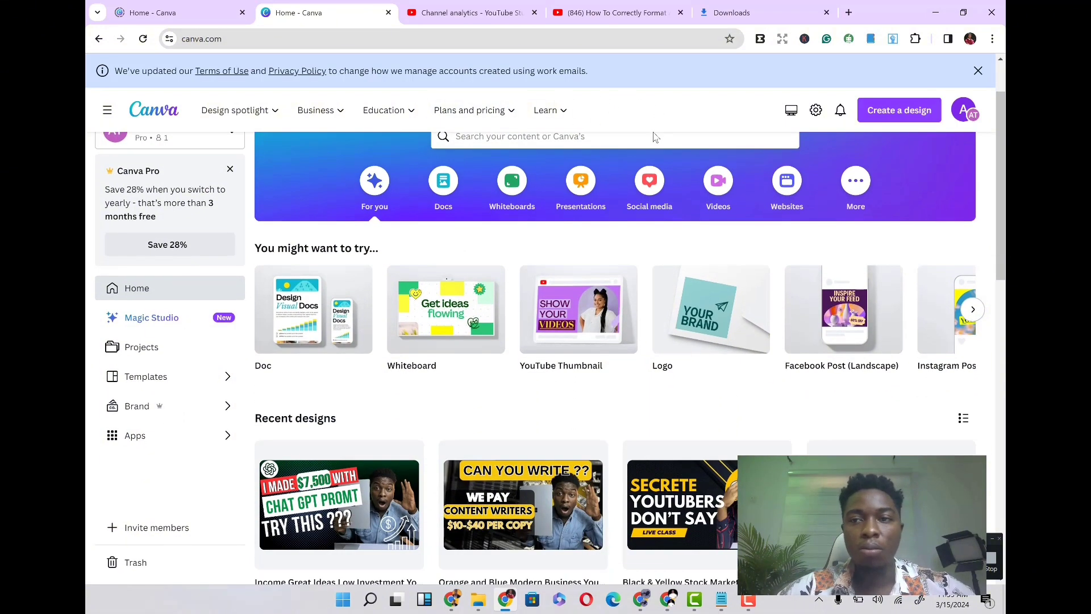
scroll(655, 135, "up", 1)
scroll(654, 135, "up", 1)
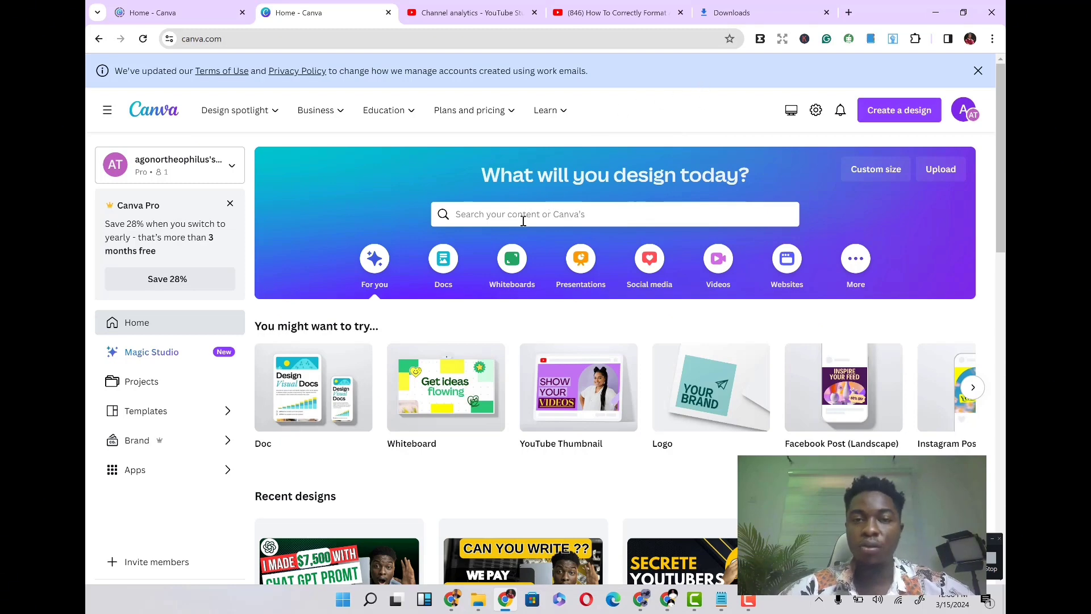
scroll(615, 443, "down", 2)
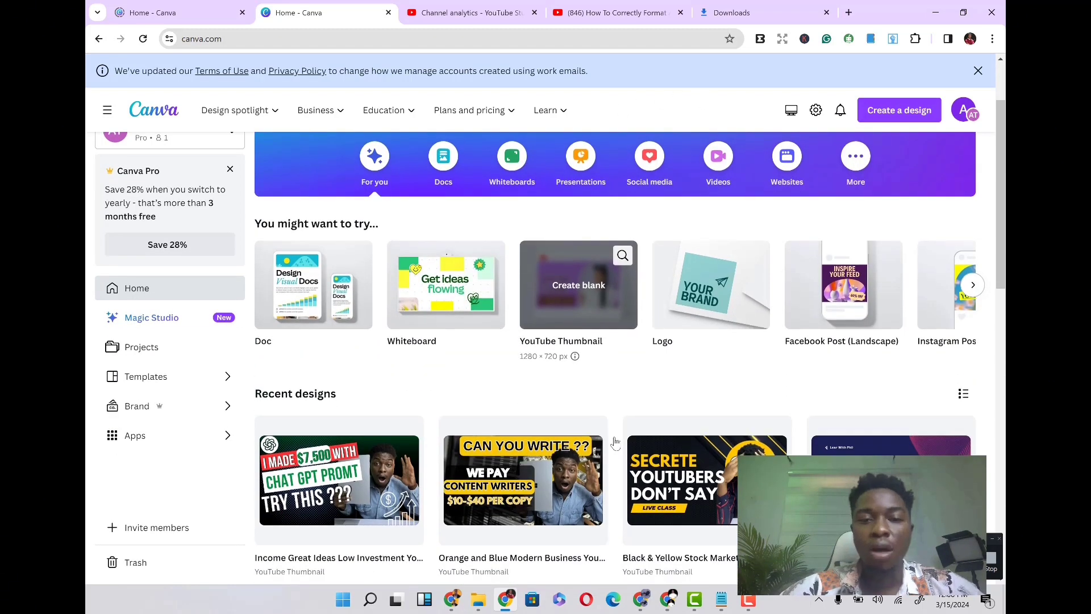
scroll(615, 443, "up", 2)
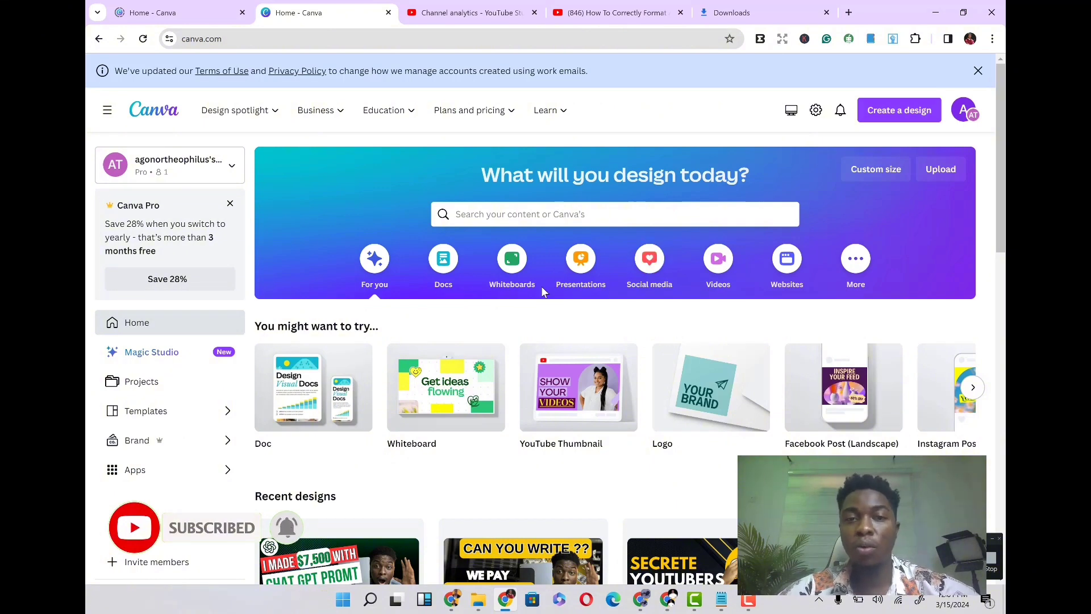
- Search Canva for book cover templates
left_click(524, 214)
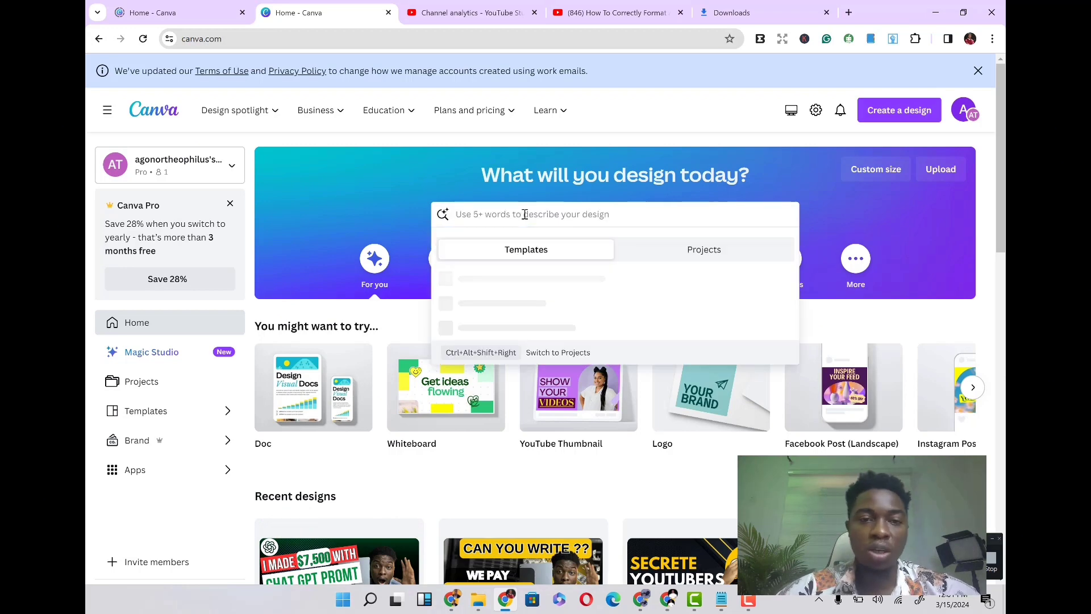
type("book cover")
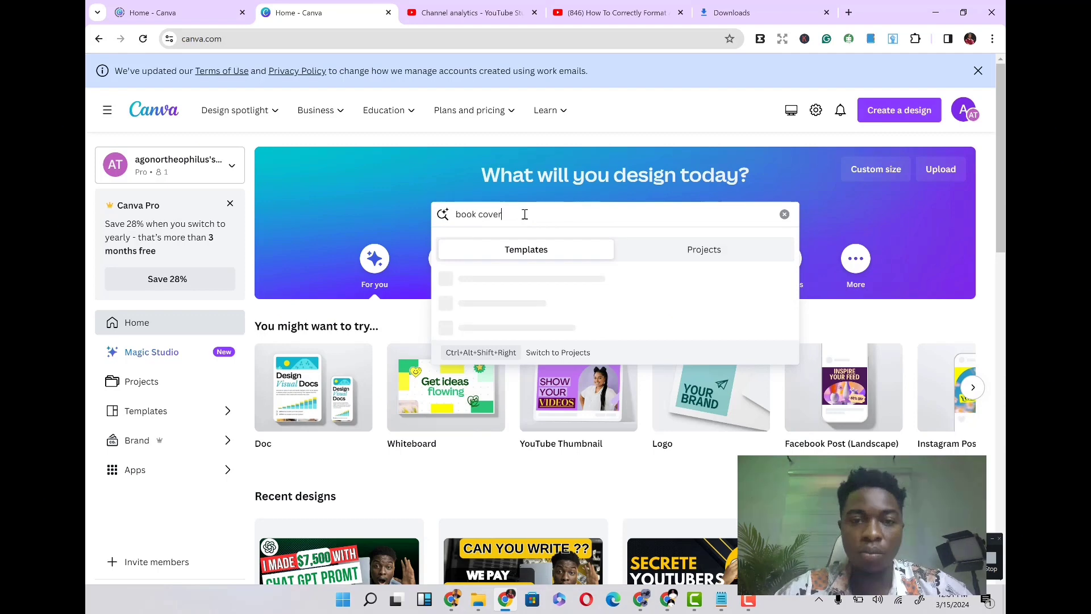
key("Return")
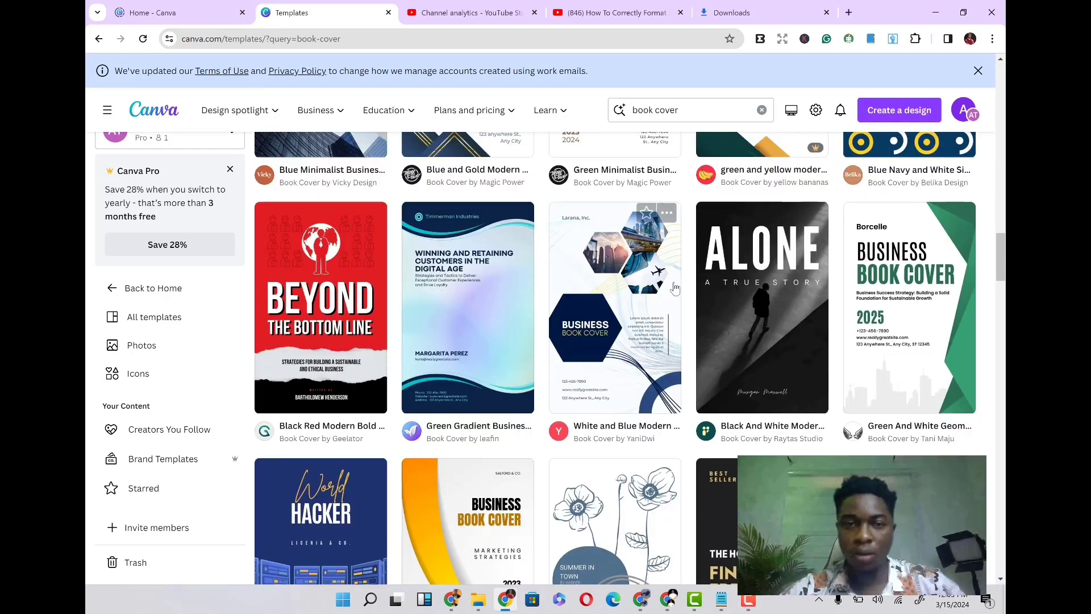
- Browse through the book cover template results
scroll(674, 288, "up", 6)
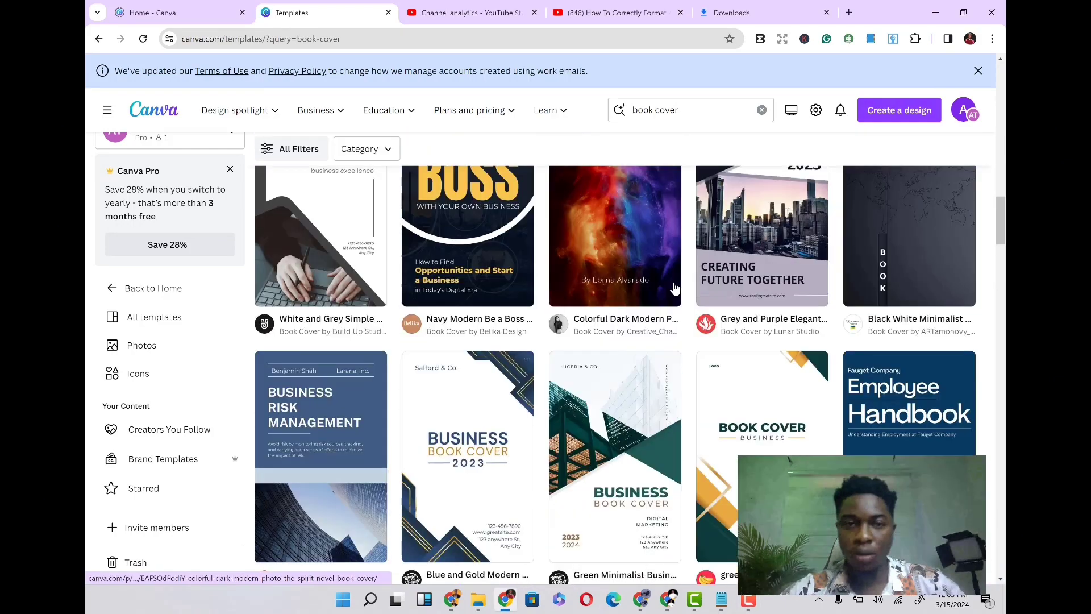
scroll(675, 289, "up", 15)
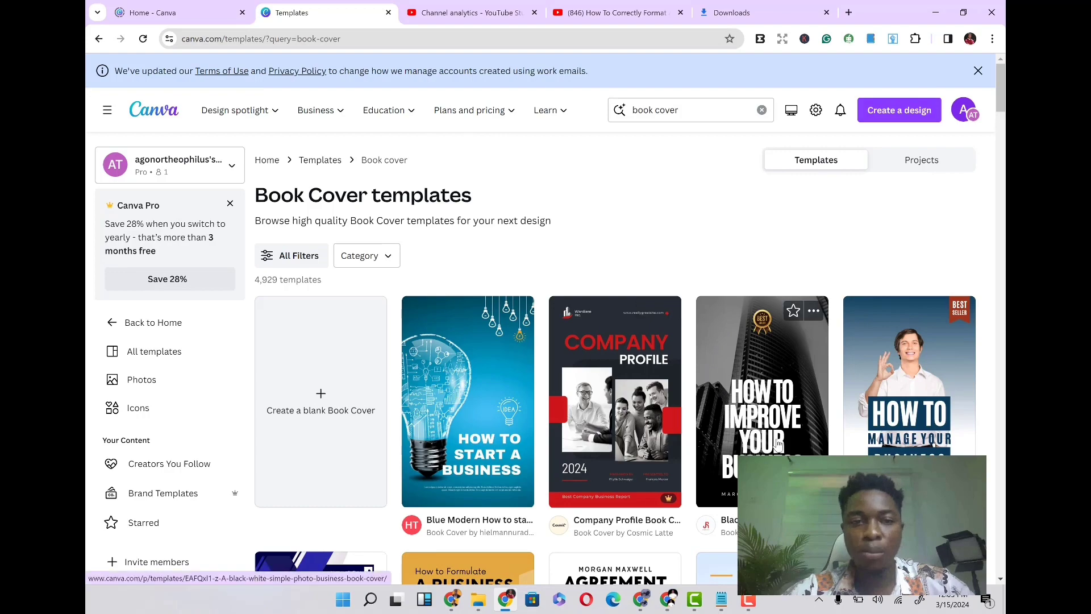
scroll(779, 445, "down", 4)
scroll(778, 444, "down", 8)
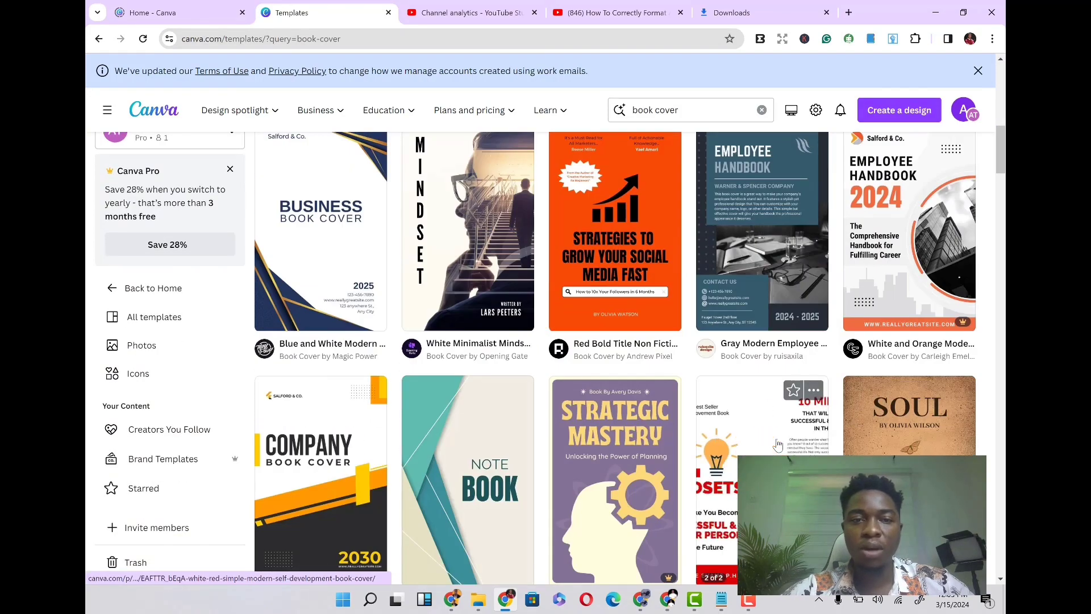
scroll(715, 186, "up", 2)
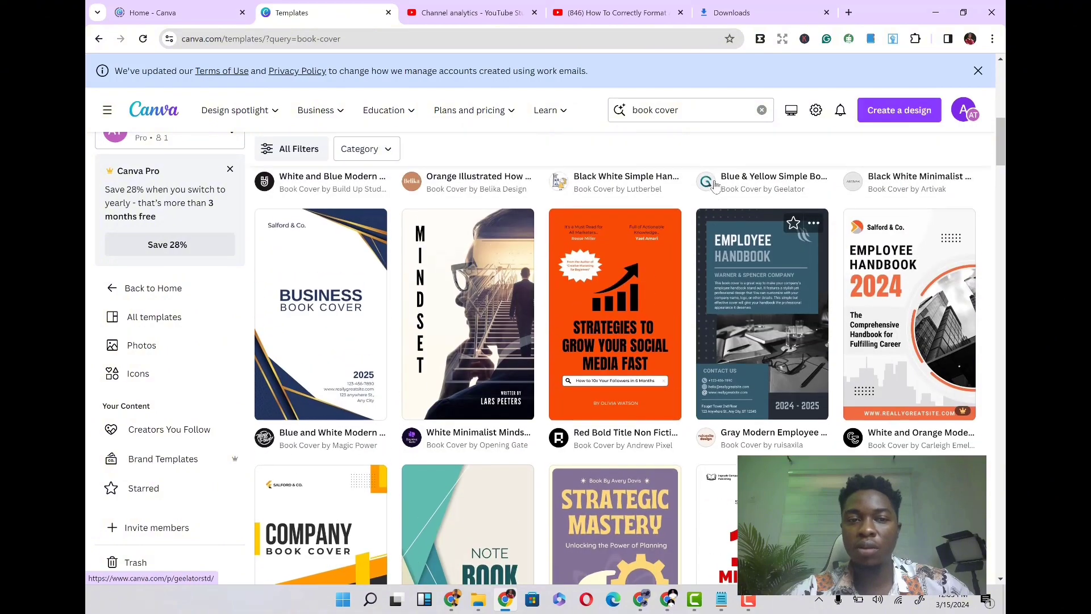
scroll(503, 324, "up", 9)
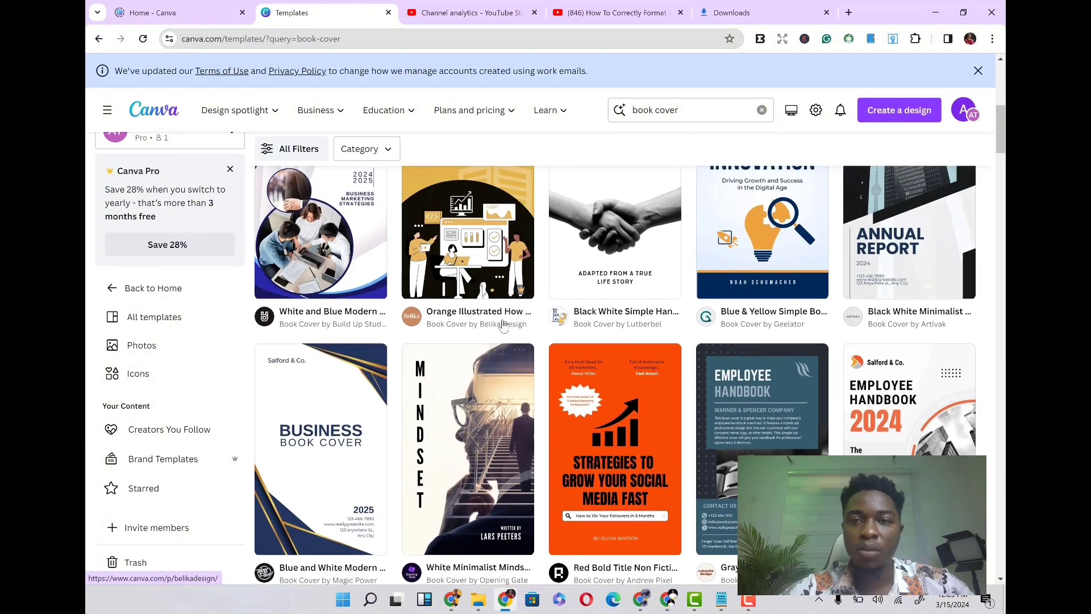
scroll(503, 324, "down", 3)
scroll(502, 324, "down", 2)
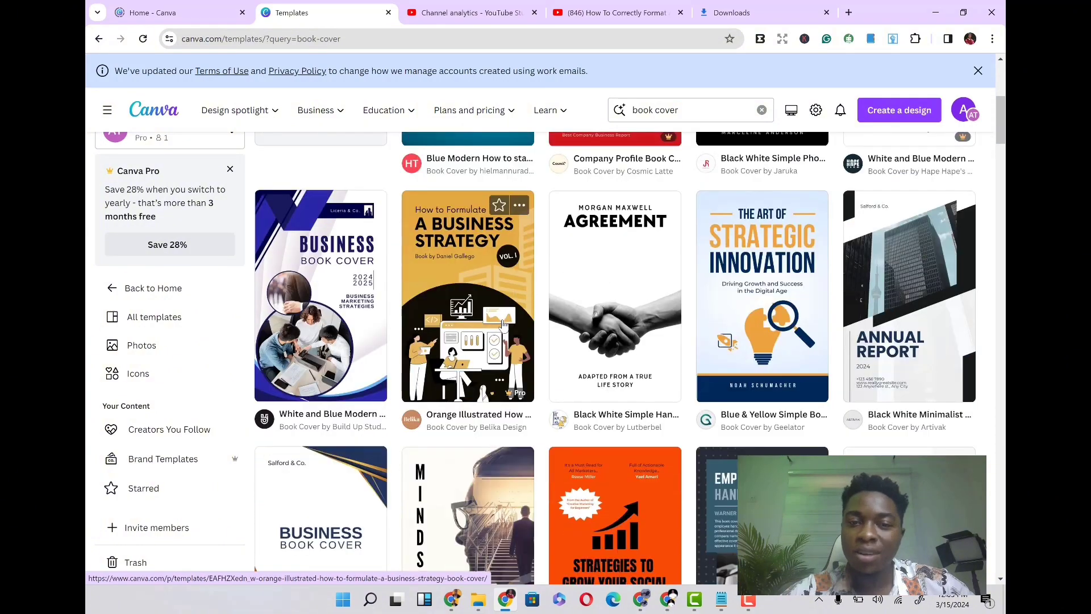
scroll(503, 324, "down", 14)
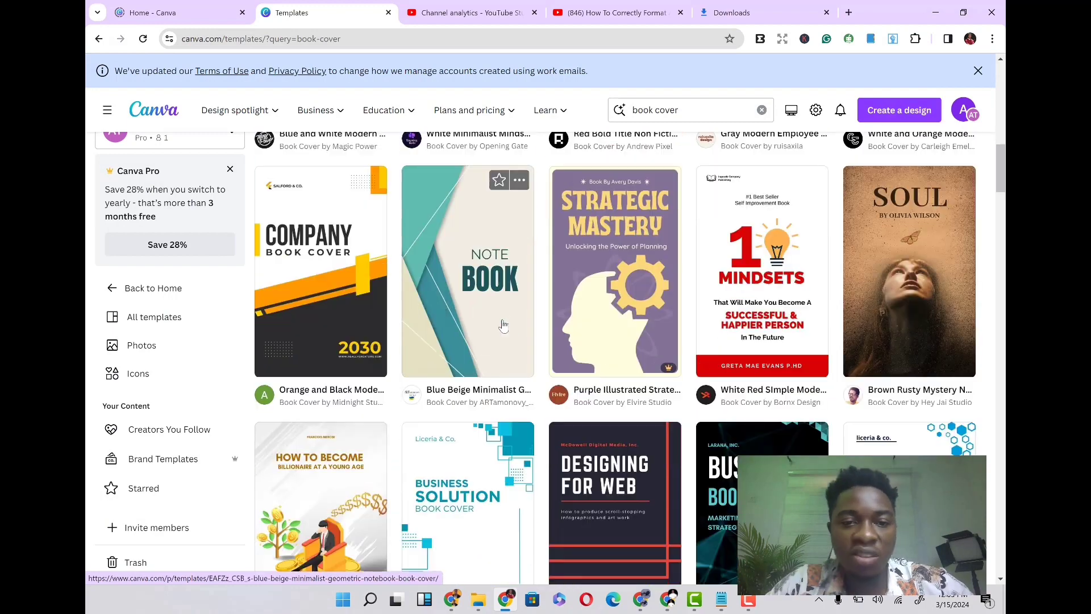
scroll(503, 324, "up", 4)
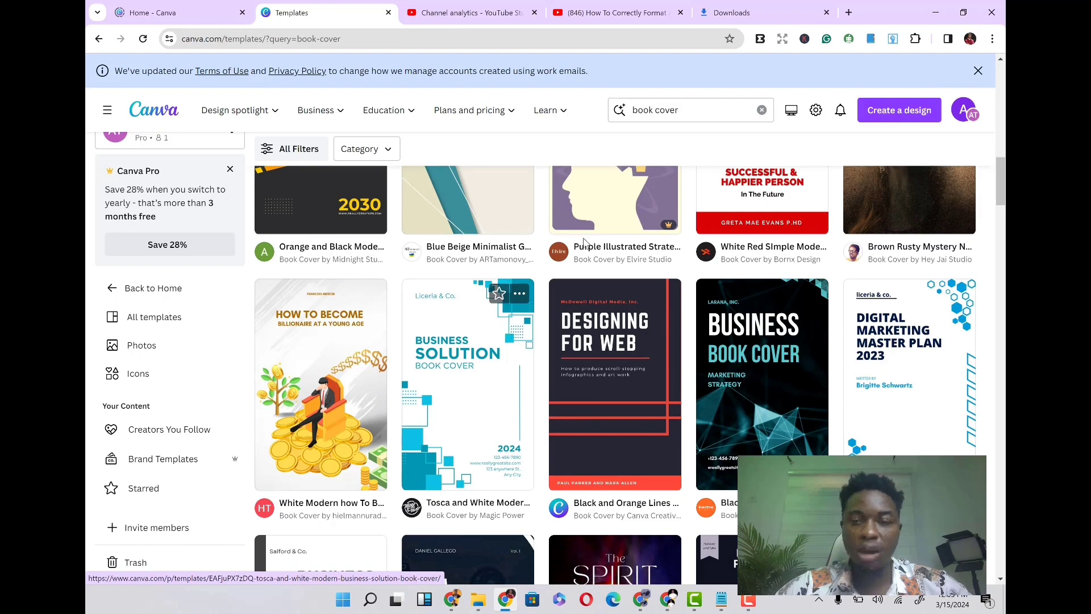
scroll(556, 371, "up", 11)
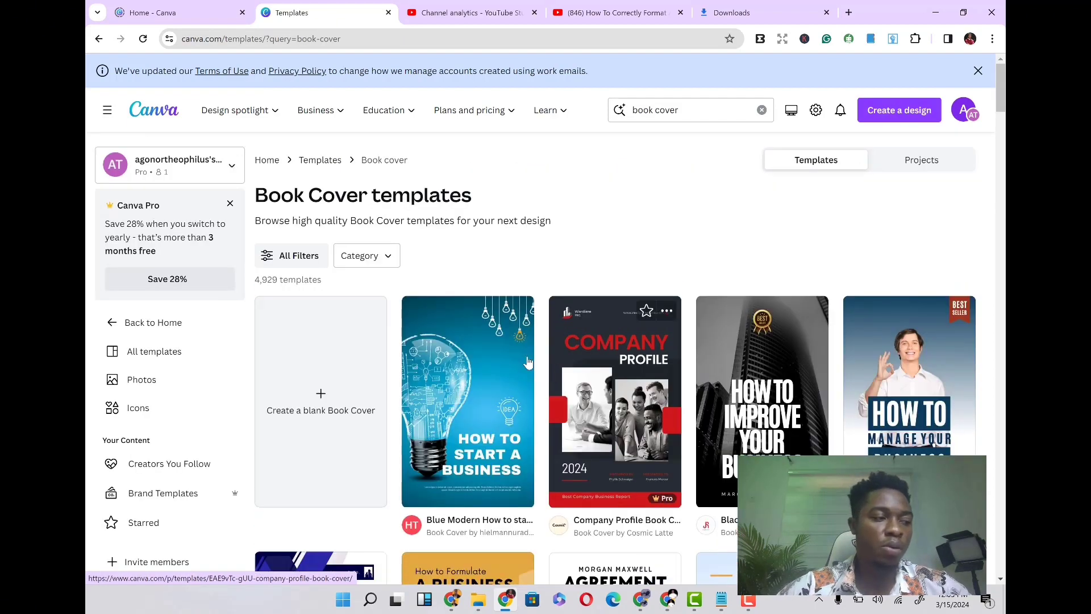
- Open the category list and the filters panel to review the available template filter options
left_click(389, 260)
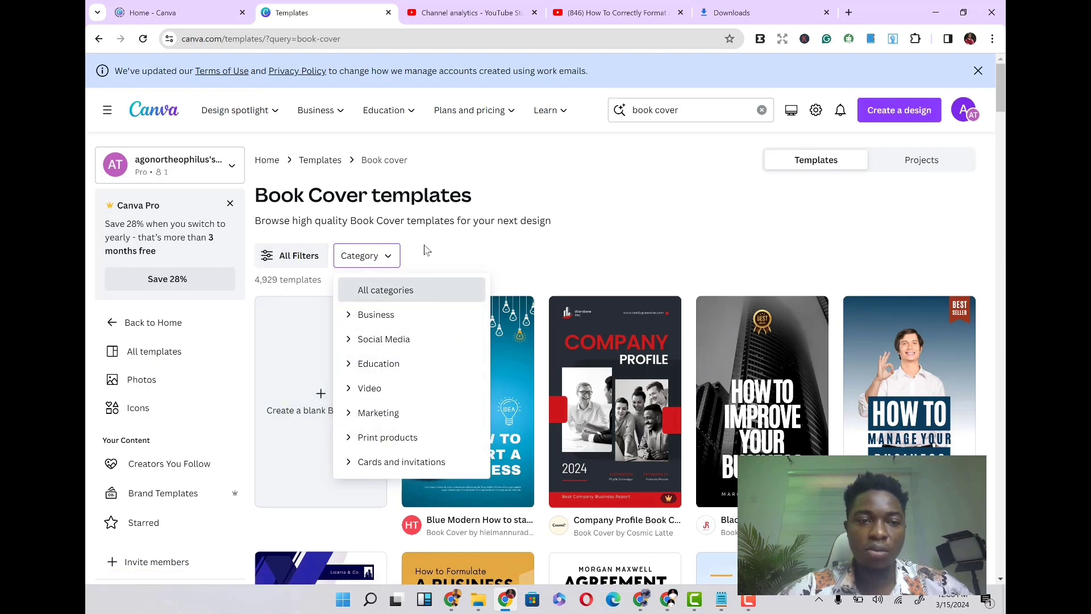
left_click(455, 252)
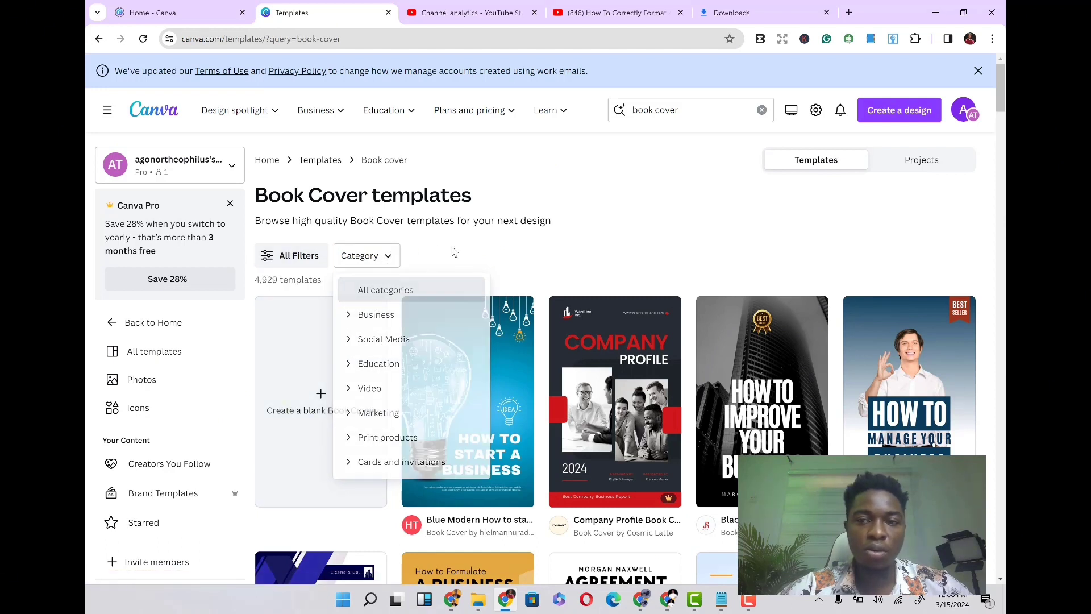
left_click(295, 257)
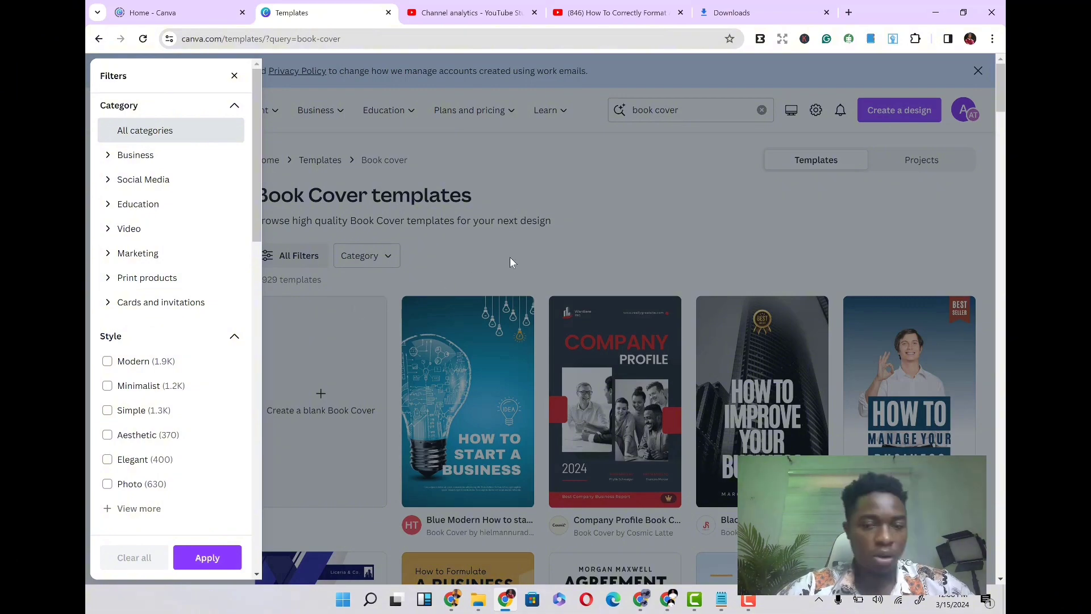
left_click(536, 253)
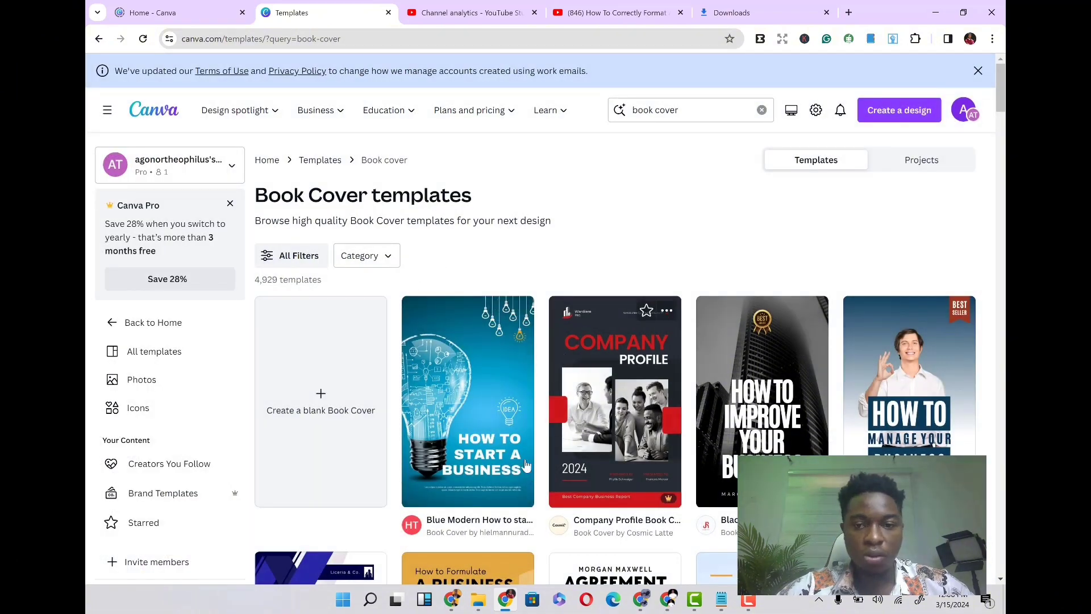
- Scroll up and down through the book cover template results to compare the available designs
scroll(689, 444, "down", 3)
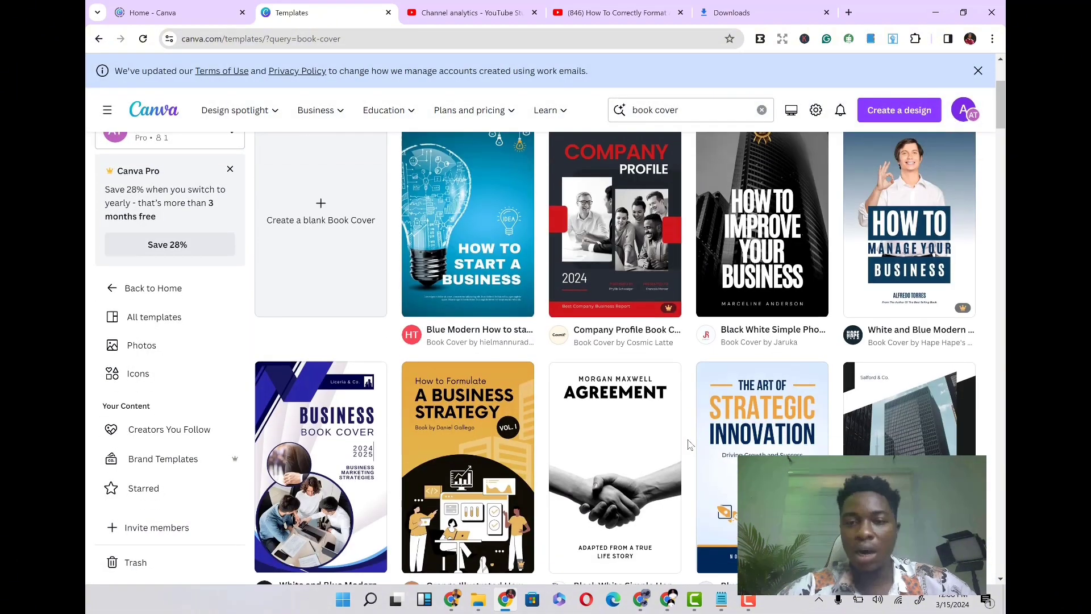
scroll(689, 445, "down", 3)
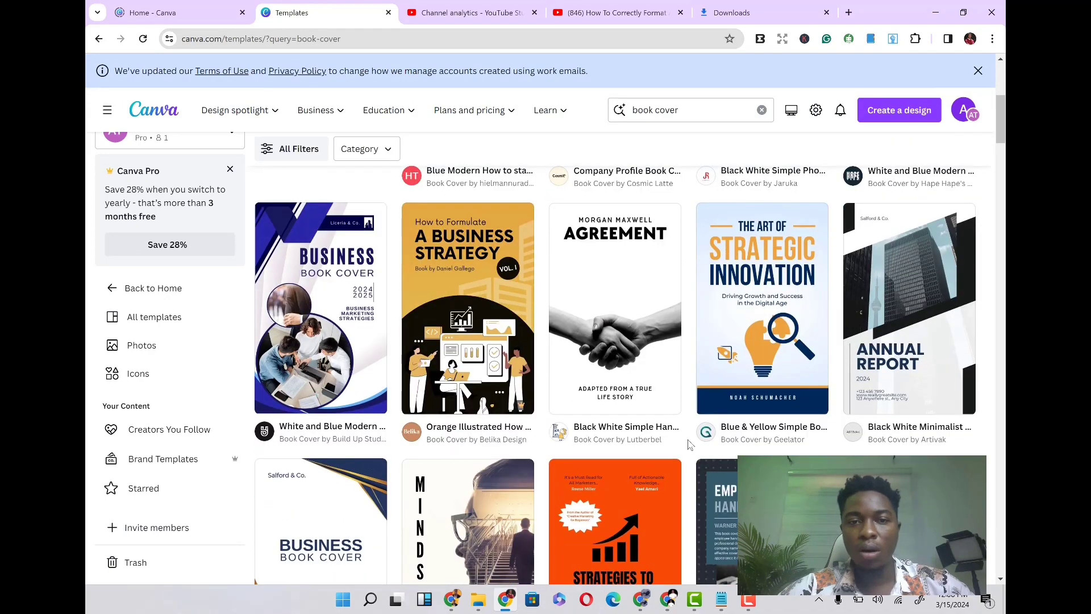
scroll(688, 443, "down", 6)
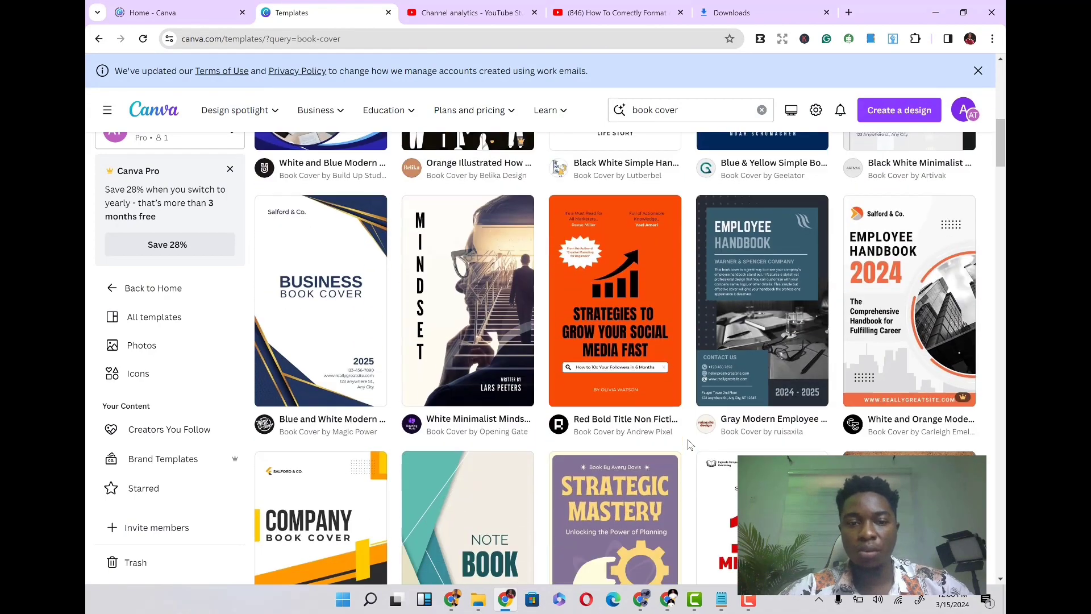
scroll(689, 443, "down", 3)
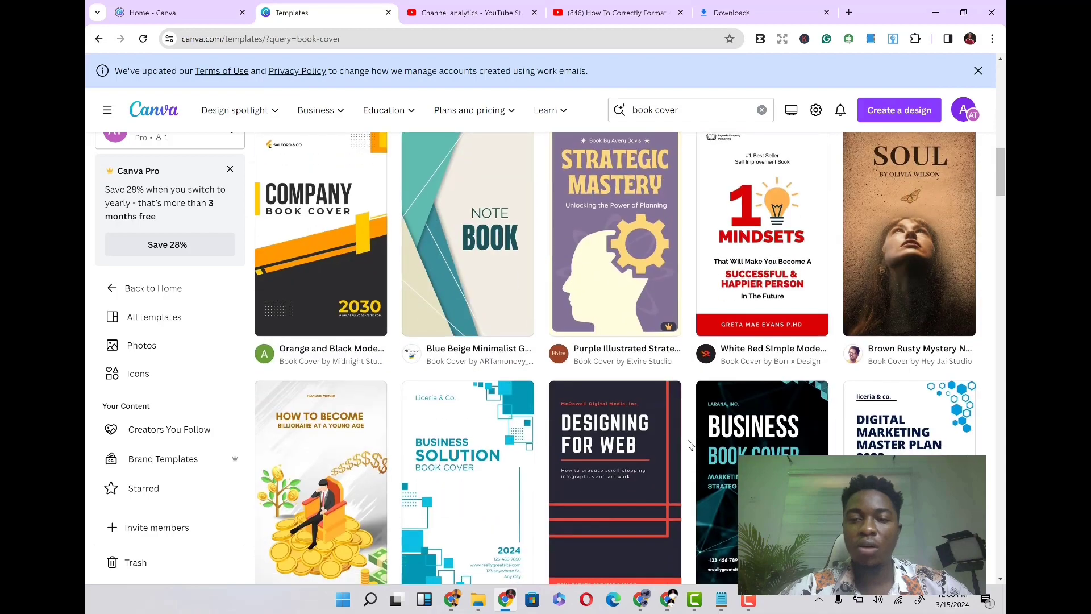
scroll(689, 443, "up", 2)
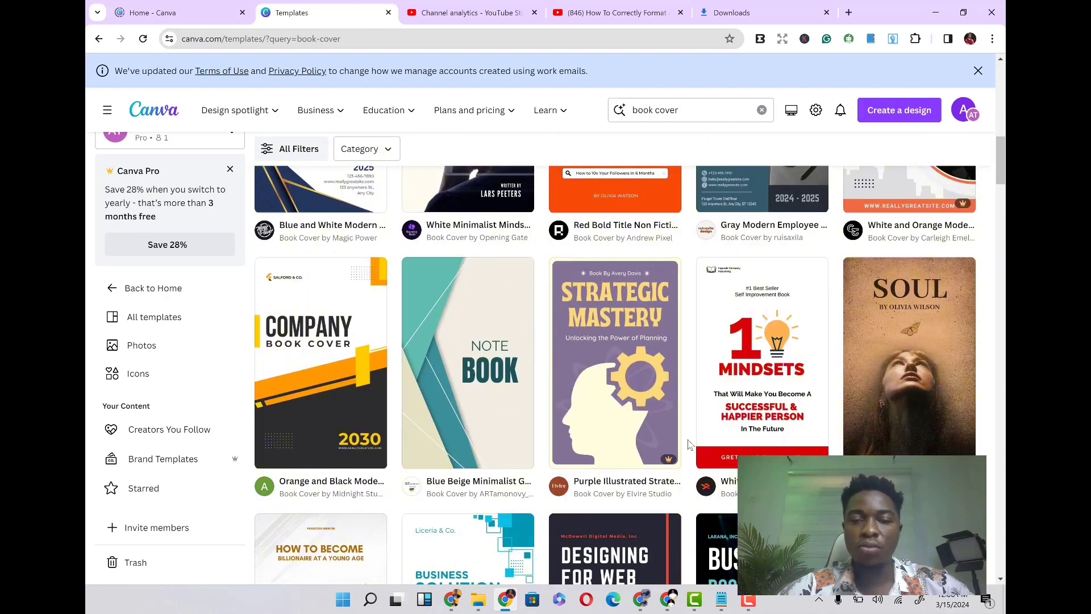
scroll(689, 444, "up", 4)
scroll(688, 443, "up", 1)
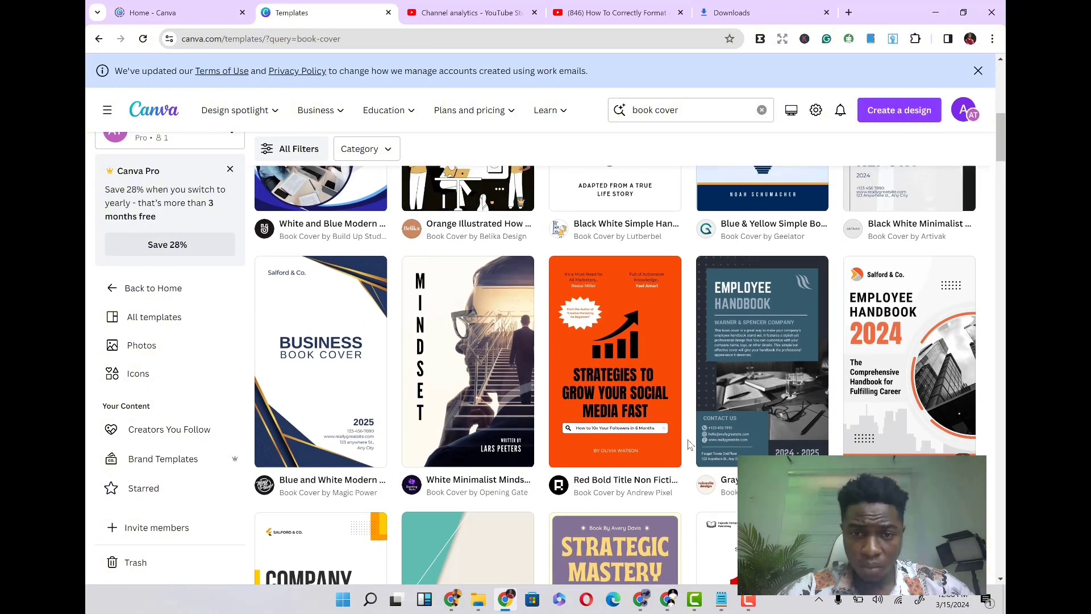
scroll(689, 445, "up", 4)
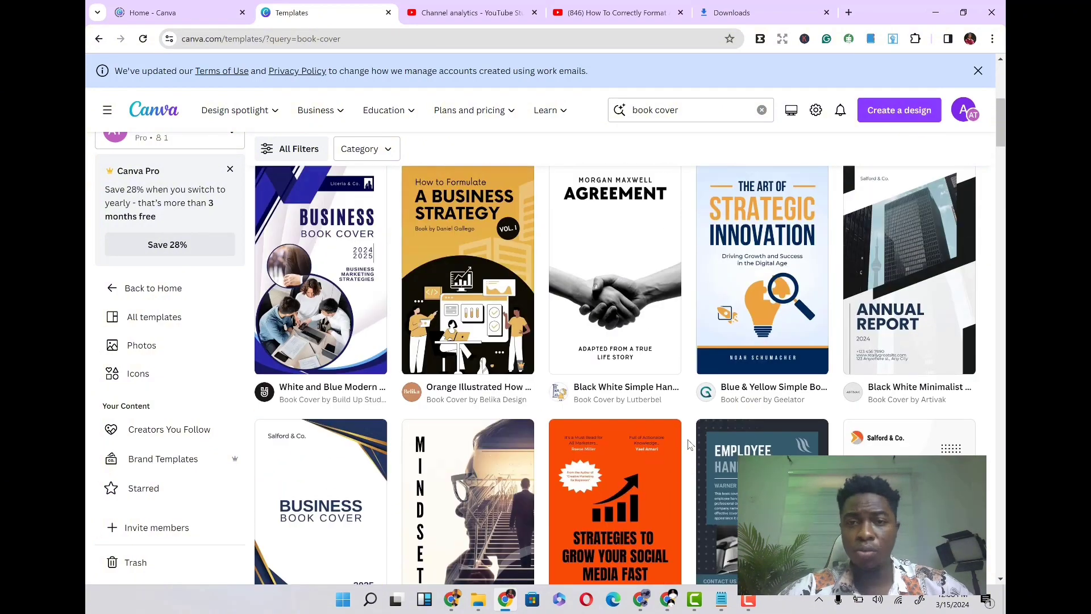
scroll(689, 444, "down", 1)
scroll(689, 444, "up", 6)
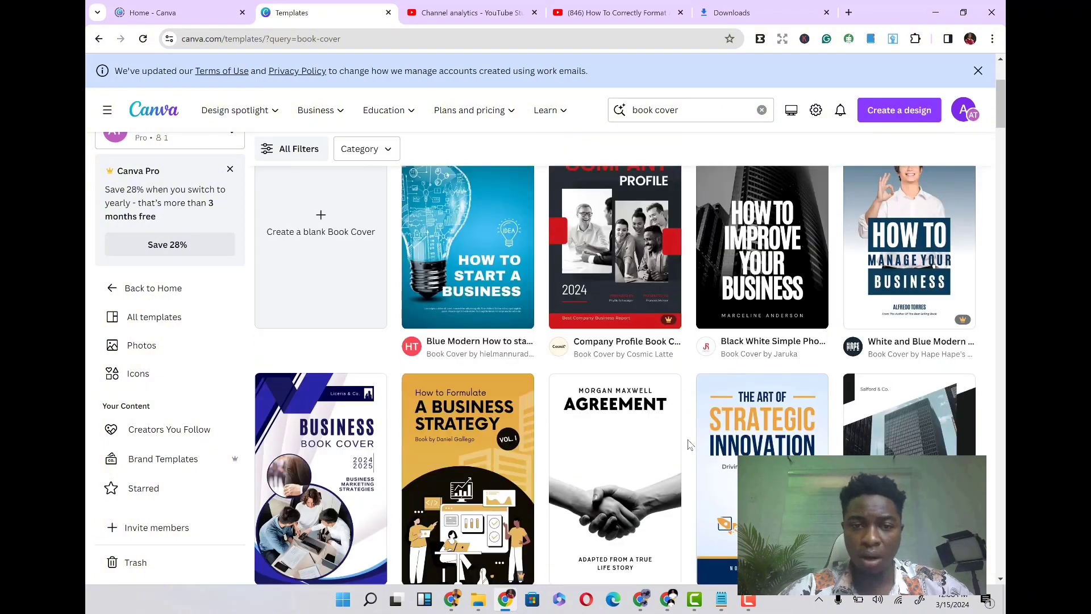
scroll(689, 444, "down", 10)
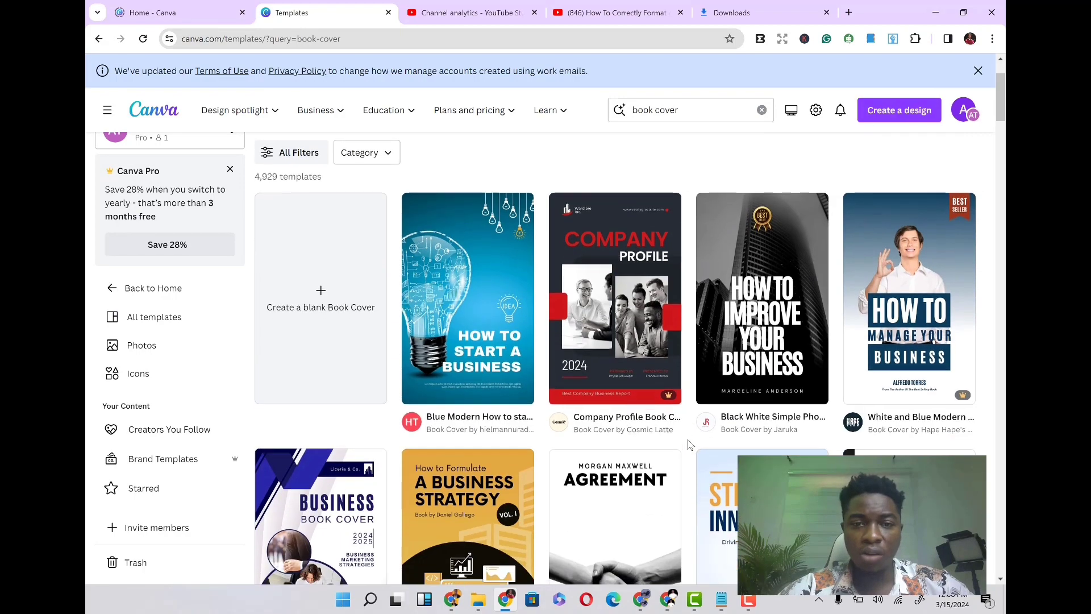
scroll(689, 444, "down", 4)
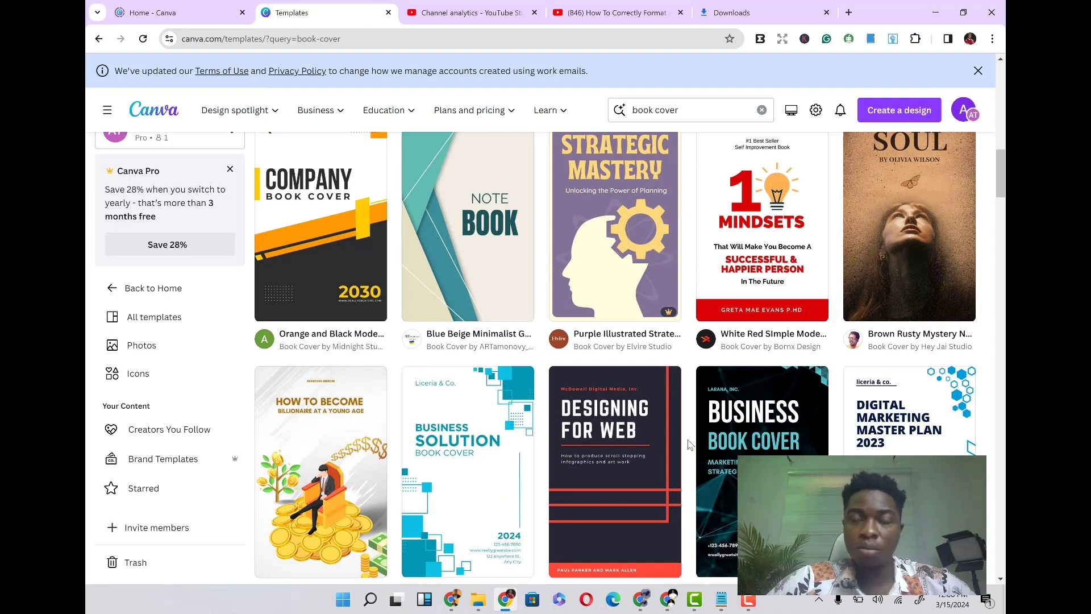
scroll(601, 374, "down", 7)
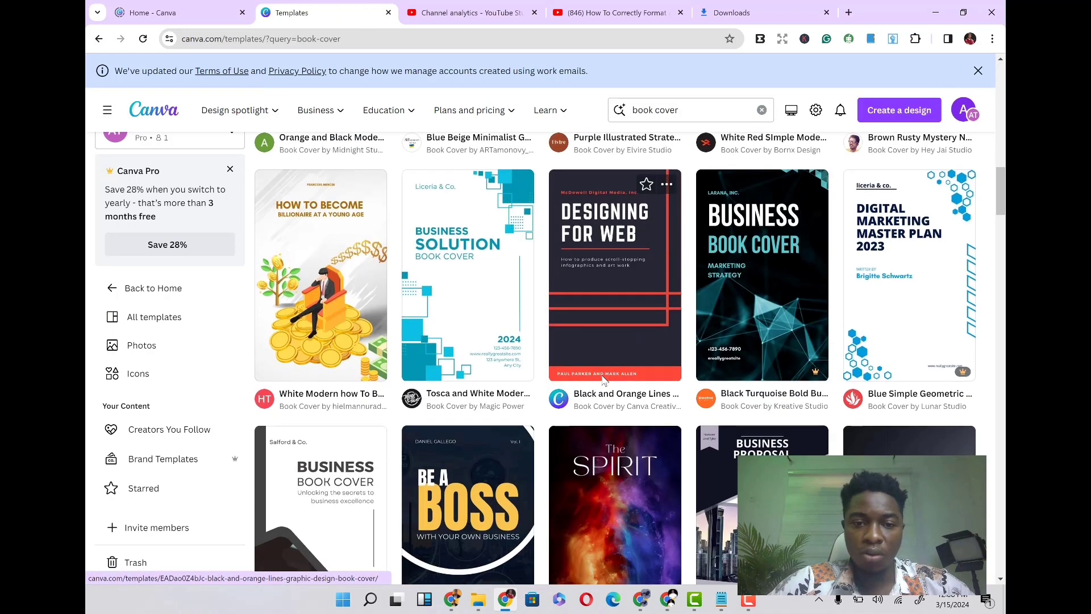
scroll(601, 374, "down", 9)
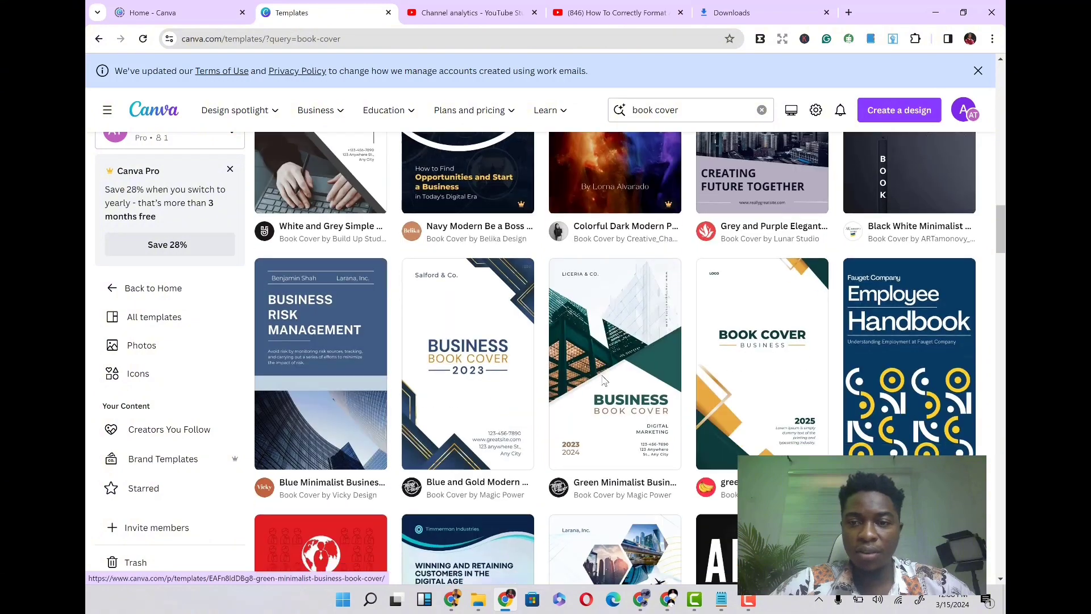
scroll(602, 374, "down", 7)
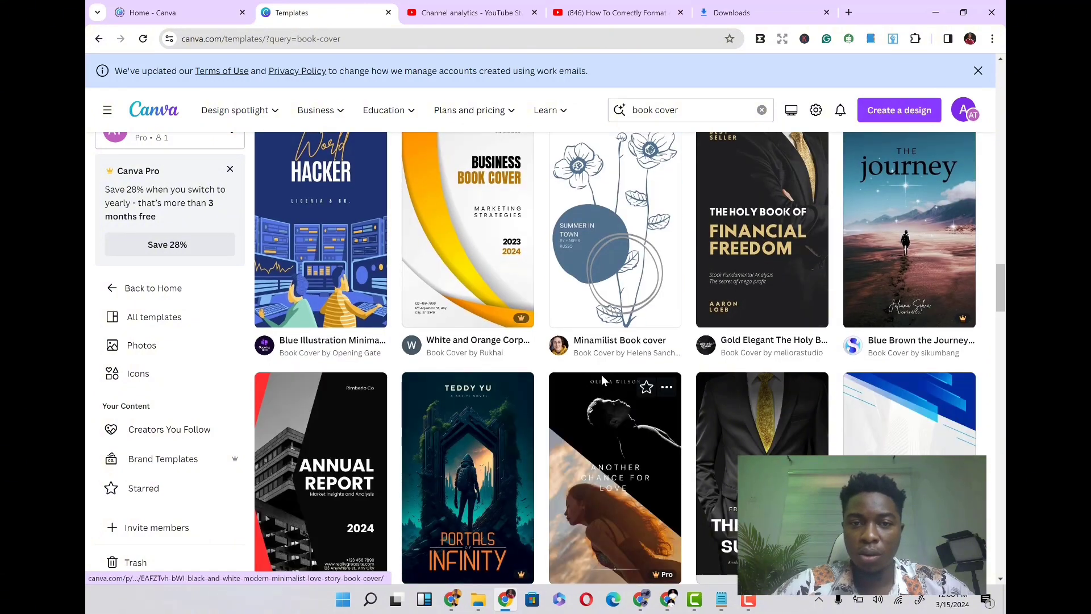
scroll(602, 378, "down", 6)
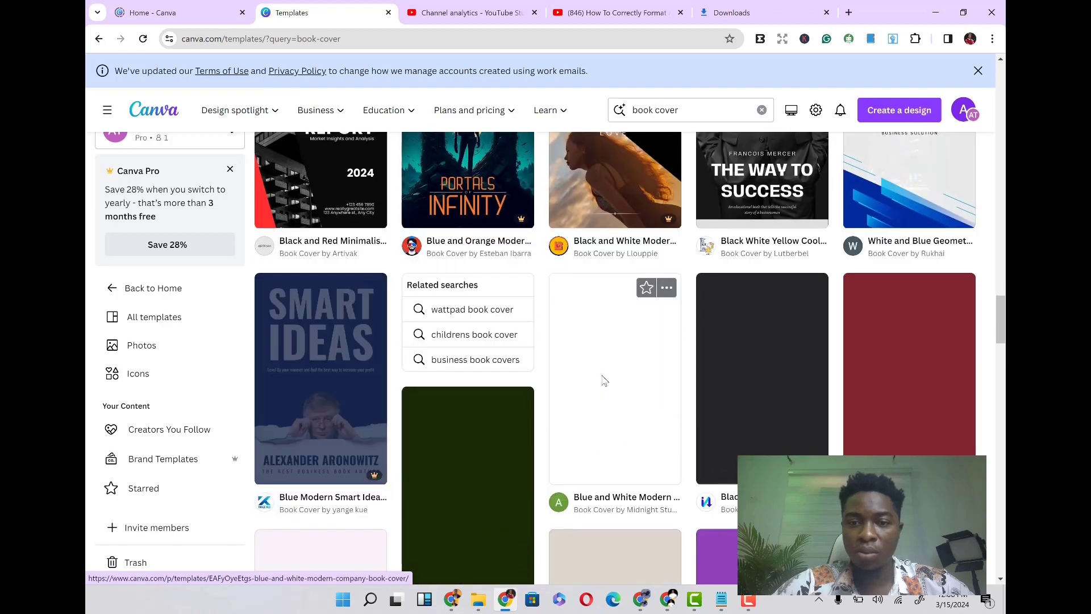
scroll(604, 380, "down", 4)
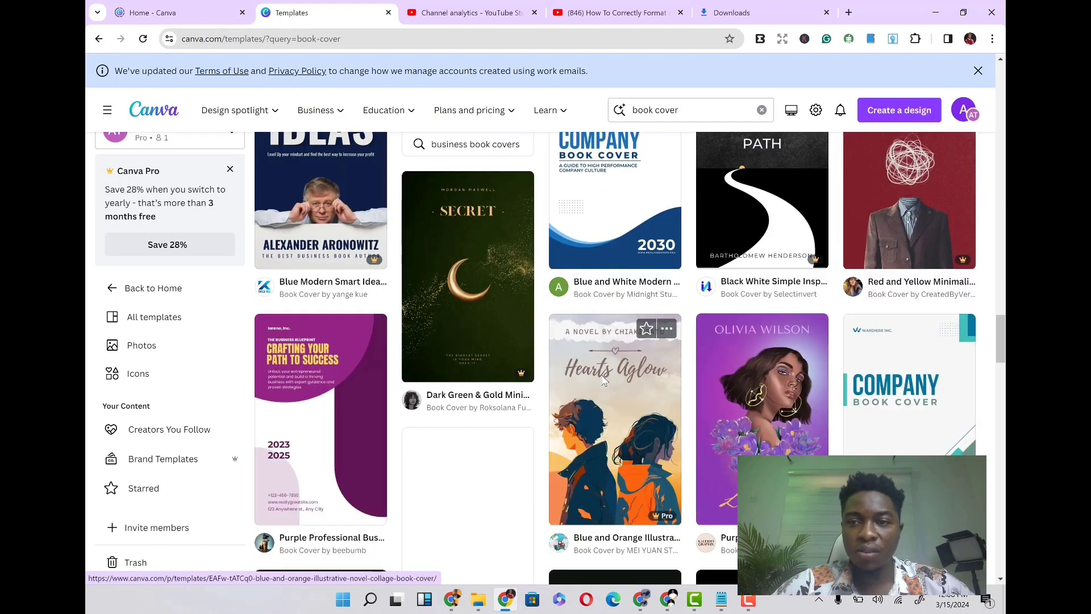
scroll(603, 381, "down", 4)
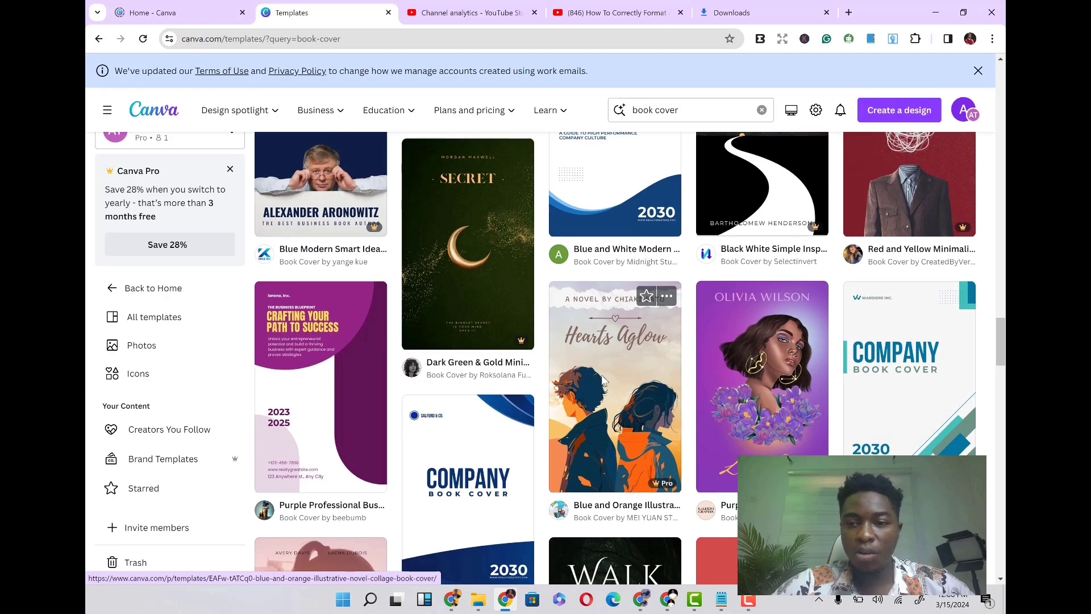
scroll(602, 380, "up", 3)
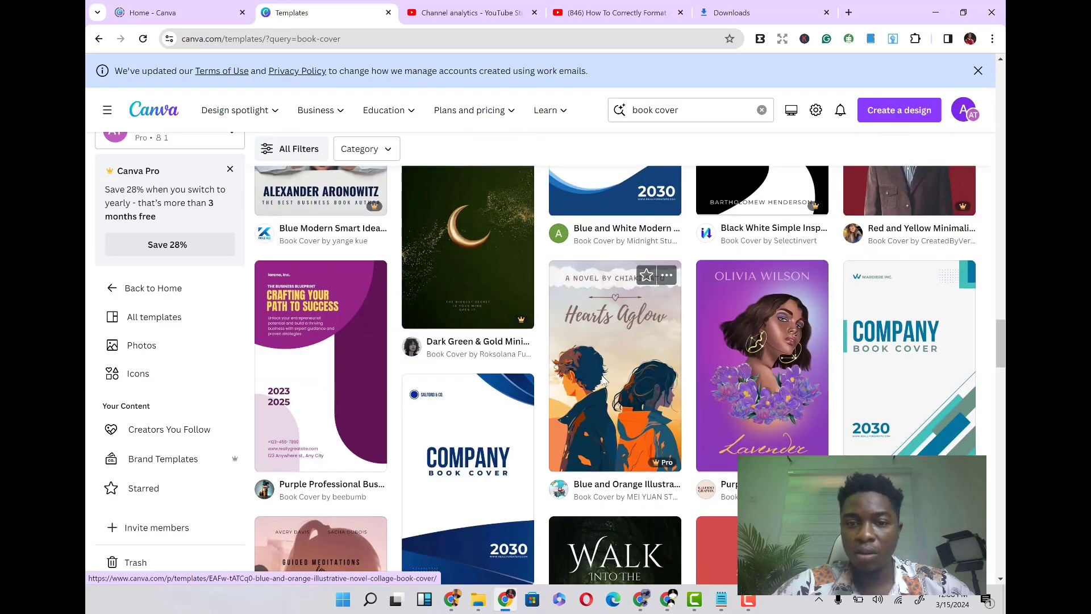
scroll(602, 379, "down", 5)
scroll(601, 379, "down", 6)
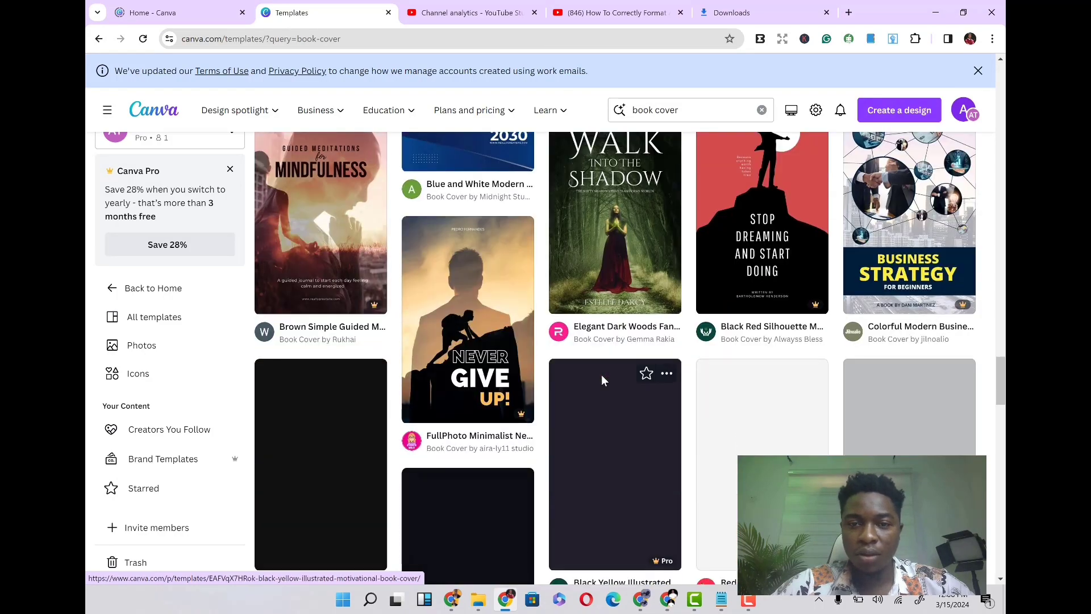
scroll(603, 381, "down", 2)
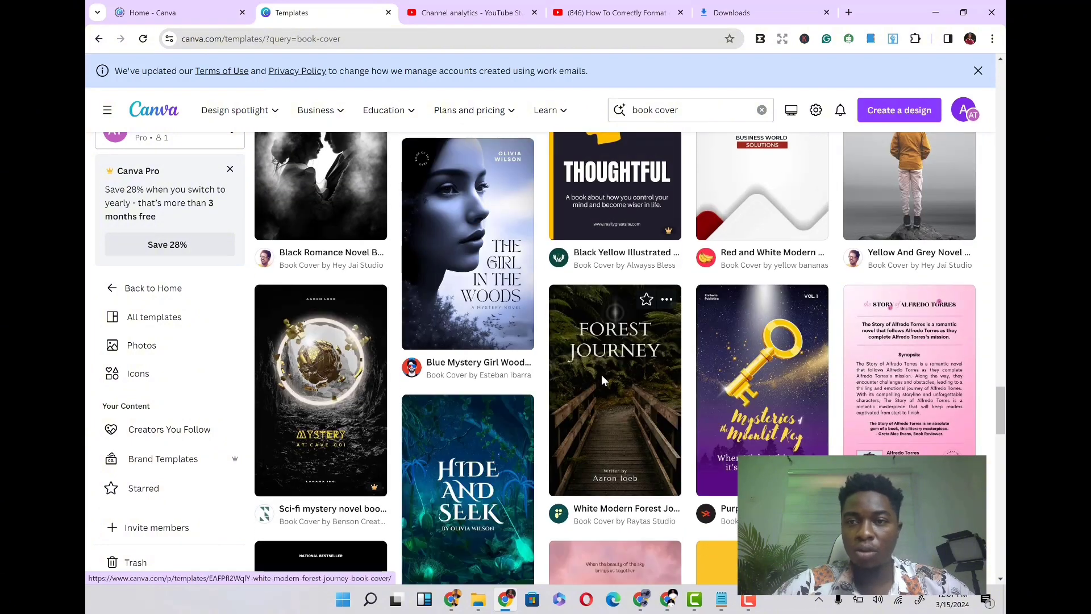
scroll(602, 377, "down", 1)
scroll(602, 379, "down", 4)
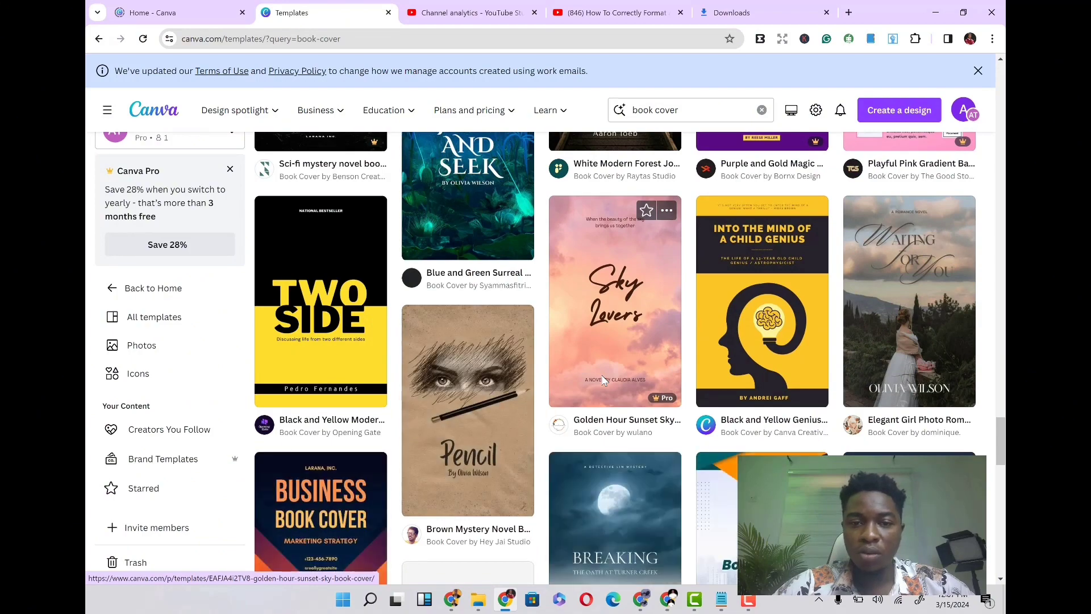
scroll(603, 380, "down", 1)
scroll(603, 381, "down", 6)
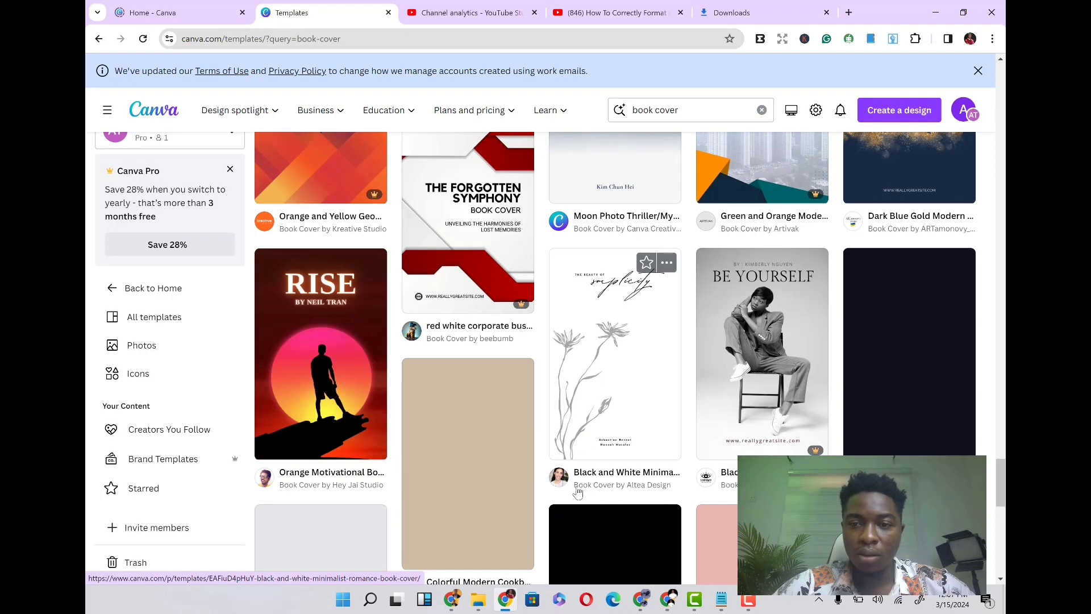
scroll(600, 449, "down", 1)
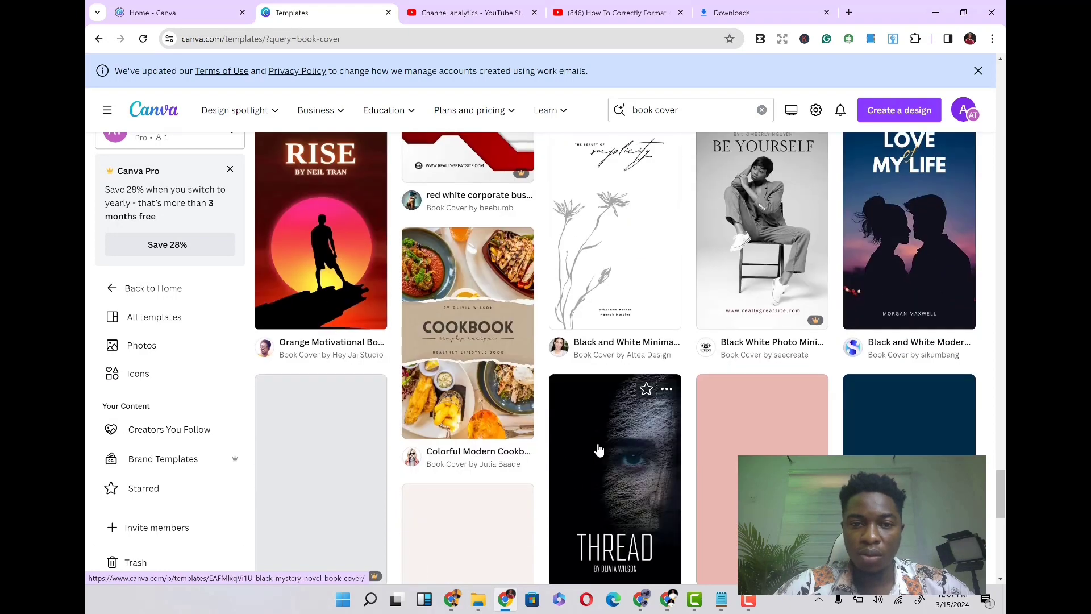
scroll(625, 322, "down", 4)
scroll(625, 323, "down", 1)
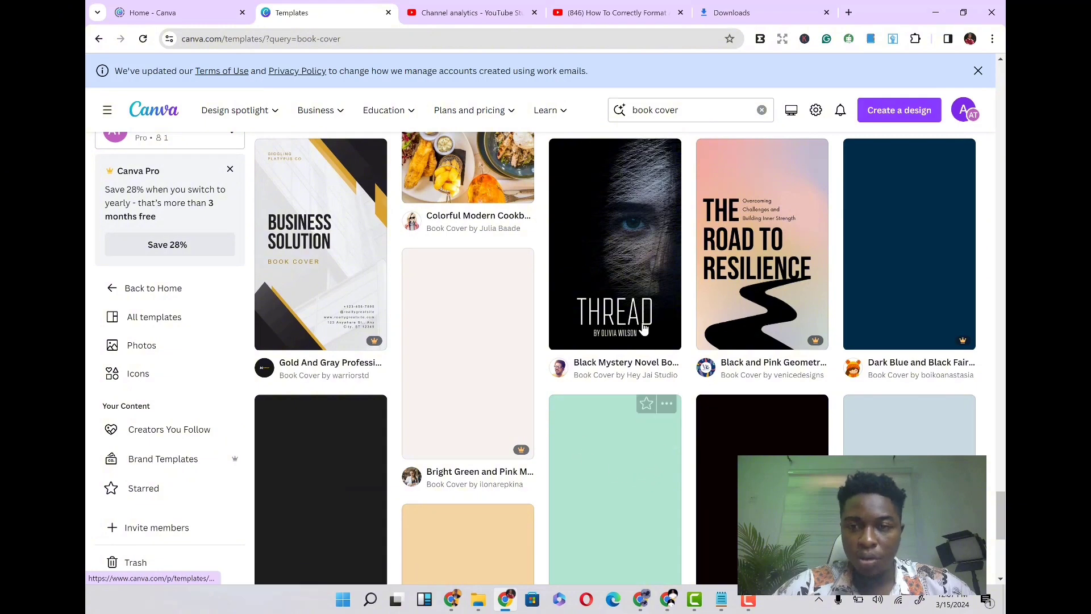
scroll(646, 300, "down", 3)
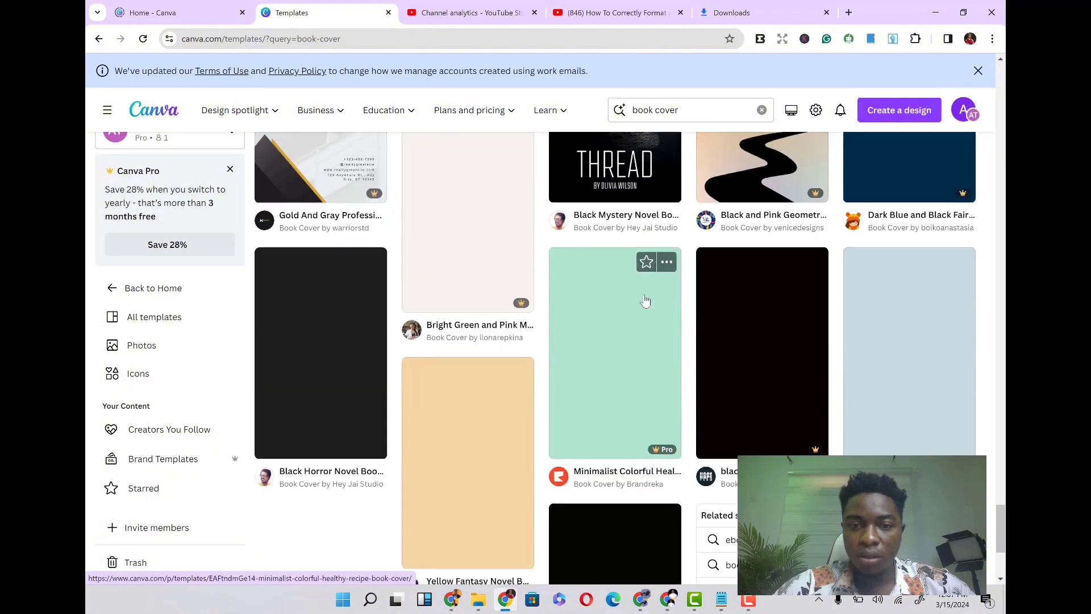
scroll(646, 300, "up", 3)
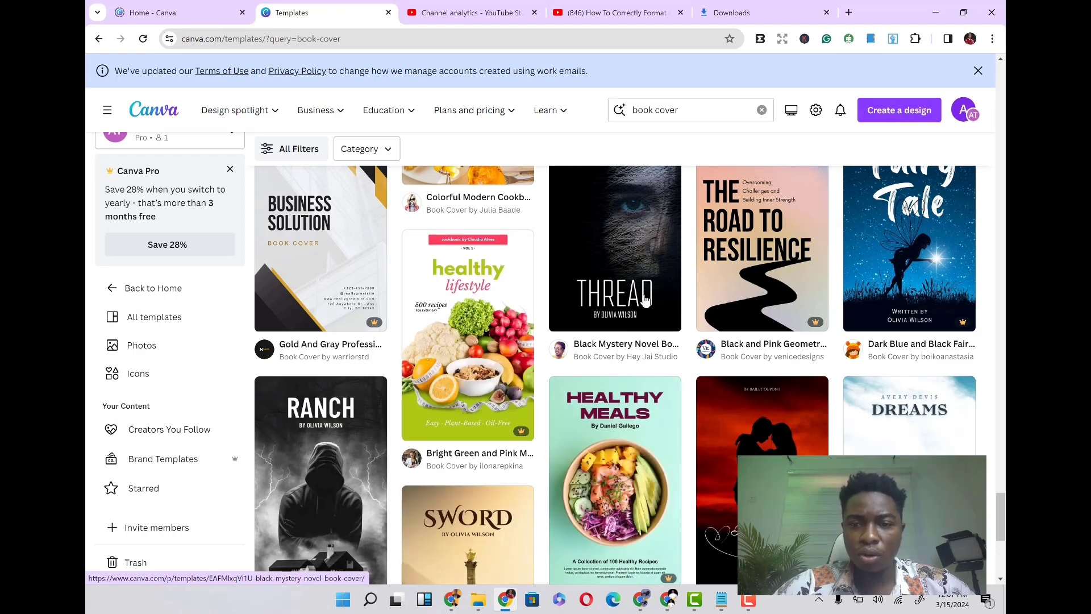
scroll(645, 301, "up", 3)
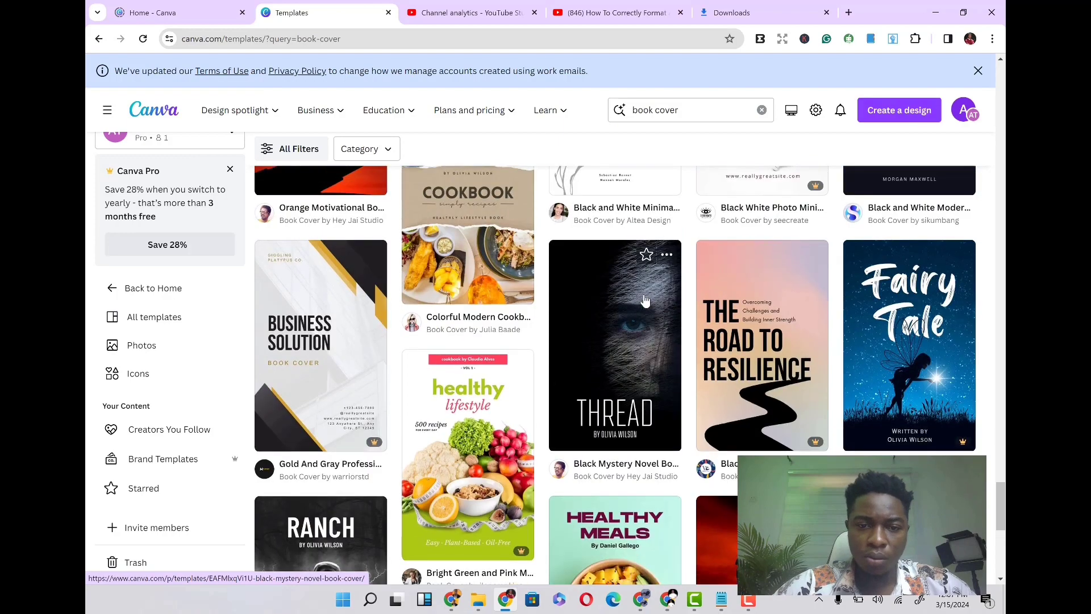
scroll(645, 300, "down", 3)
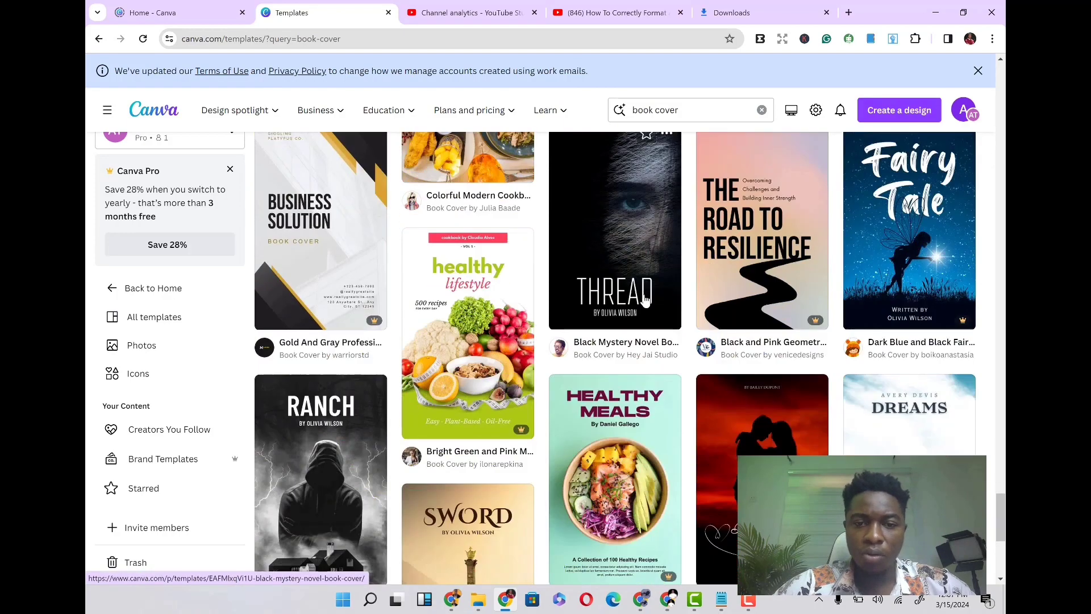
- Open the Bright Green and Pink Modern Healthy Food Lifestyle Book Cover preview and browse its similar templates
left_click(480, 339)
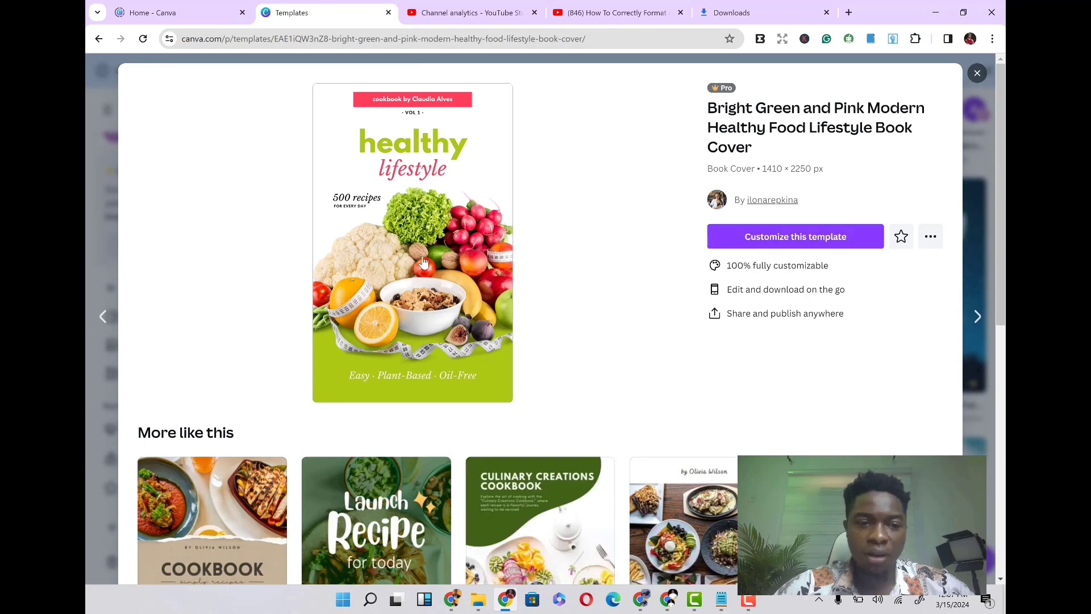
scroll(589, 323, "down", 3)
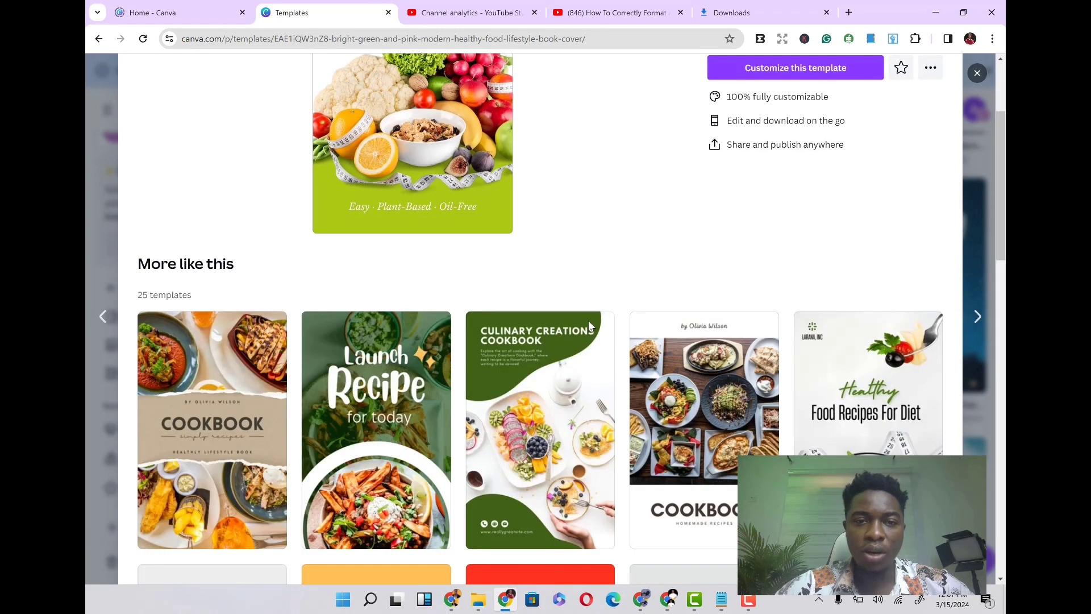
scroll(589, 322, "down", 3)
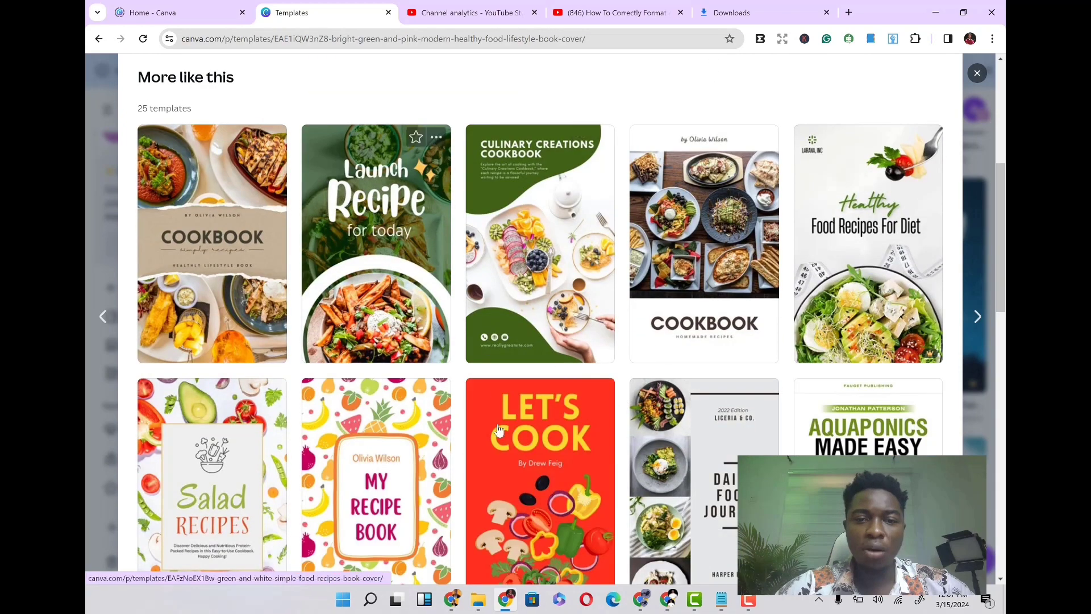
scroll(641, 455, "down", 2)
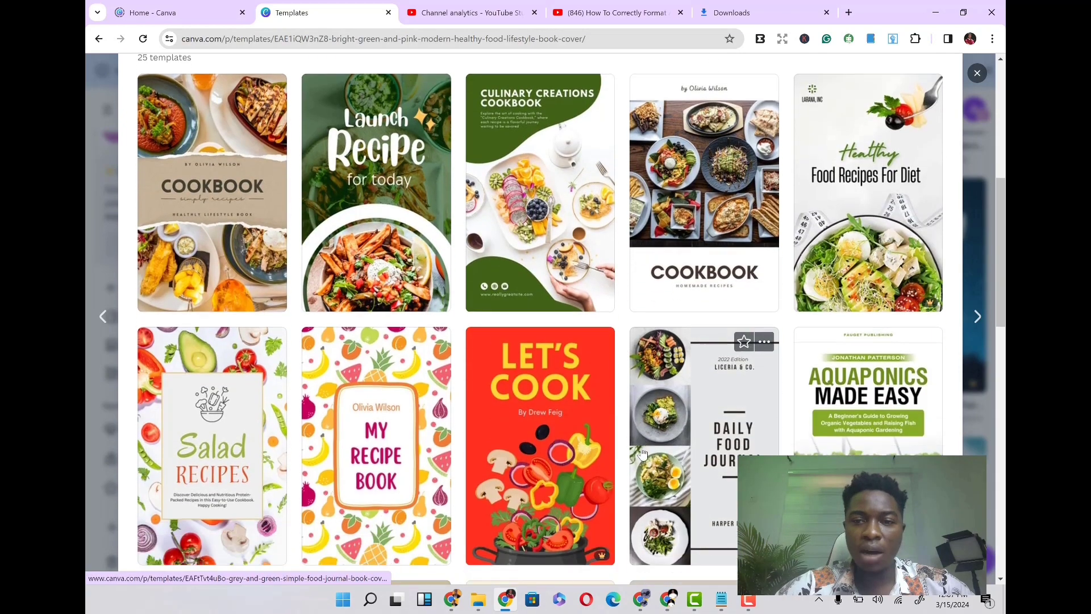
scroll(642, 453, "down", 3)
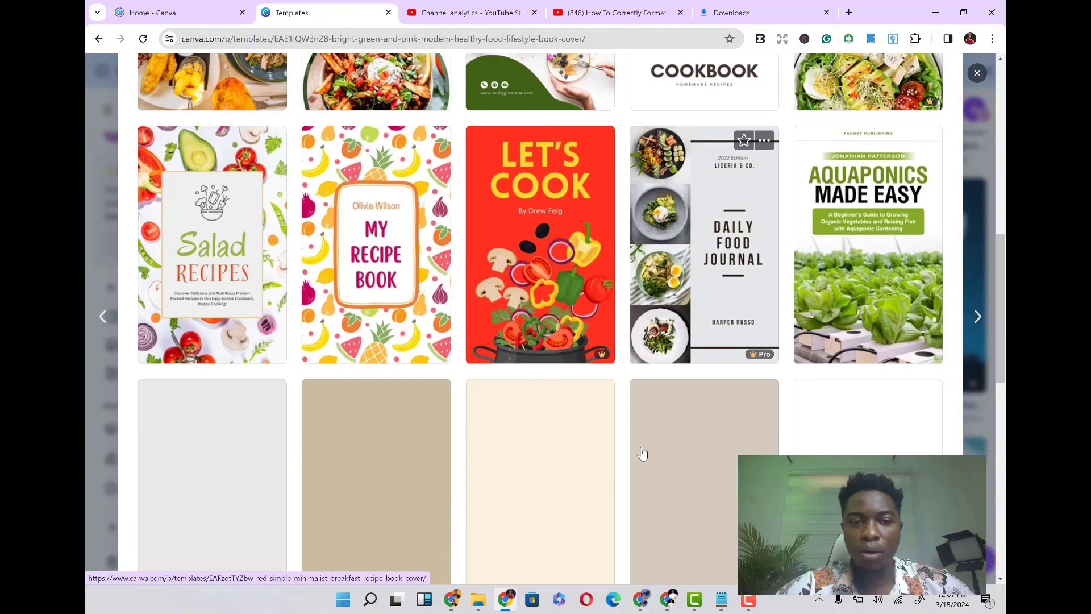
scroll(642, 453, "down", 1)
scroll(642, 452, "down", 2)
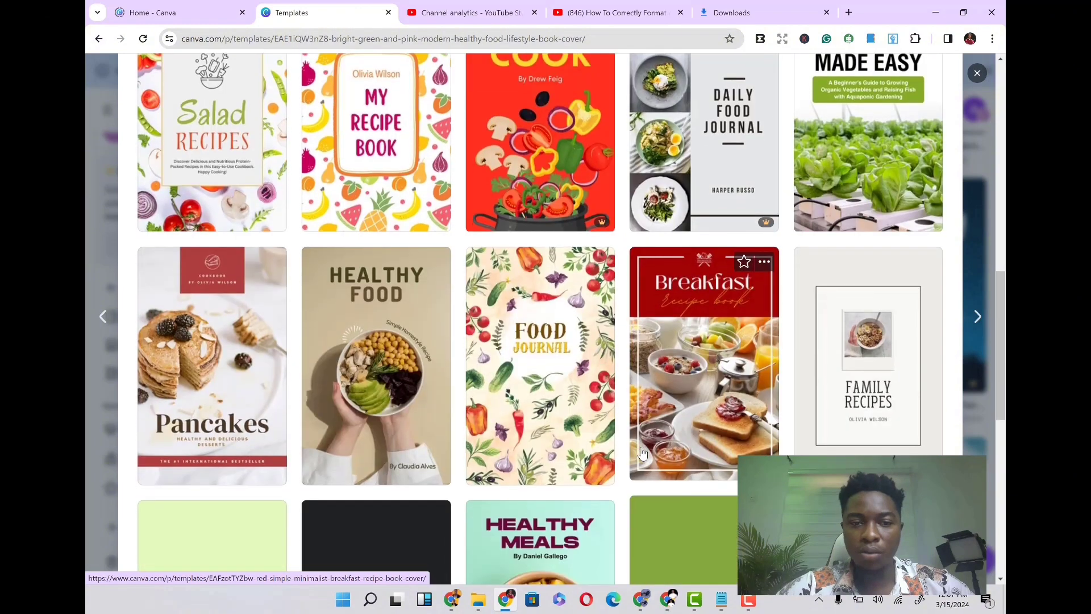
scroll(642, 454, "down", 3)
scroll(642, 453, "down", 3)
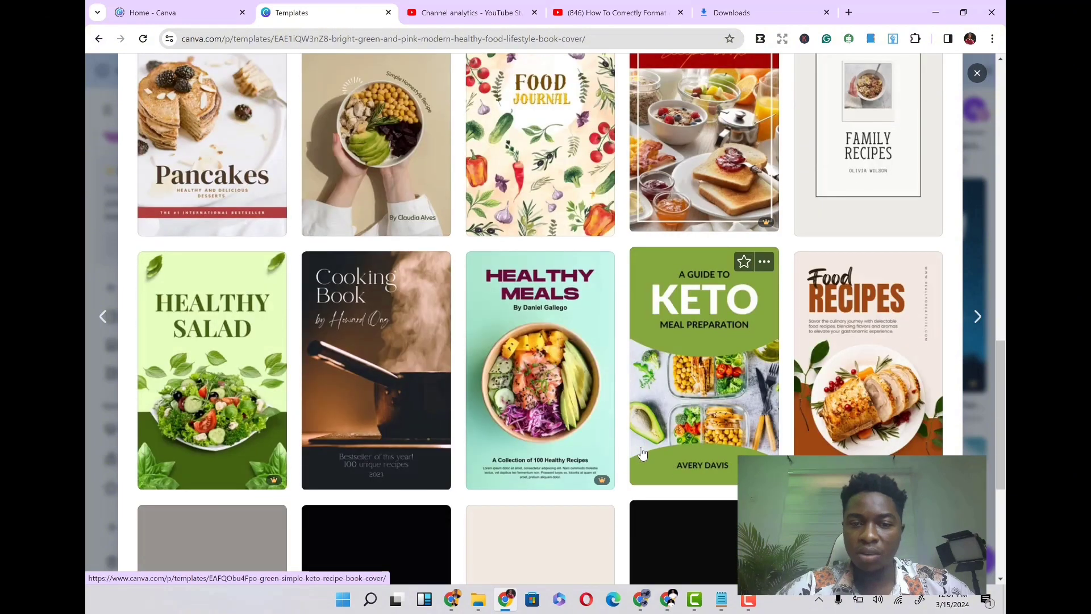
scroll(642, 453, "up", 6)
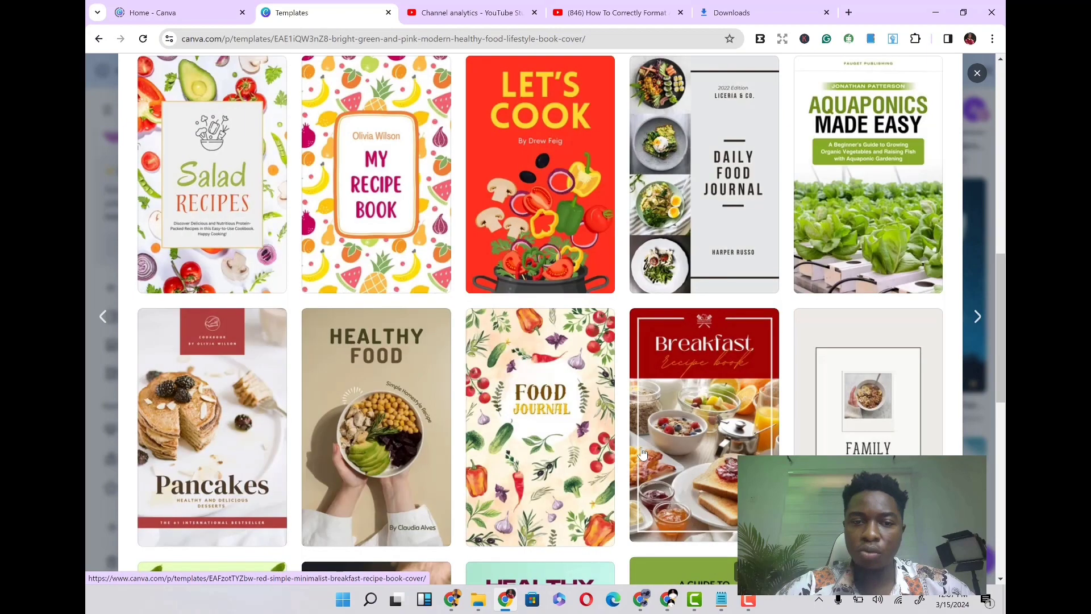
scroll(642, 453, "up", 2)
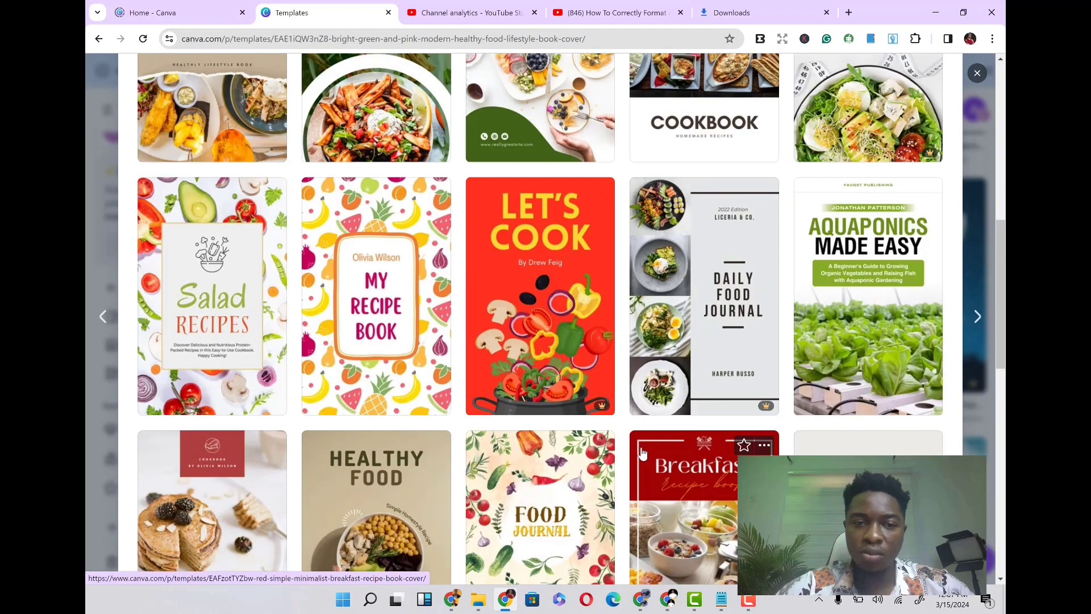
scroll(642, 453, "up", 4)
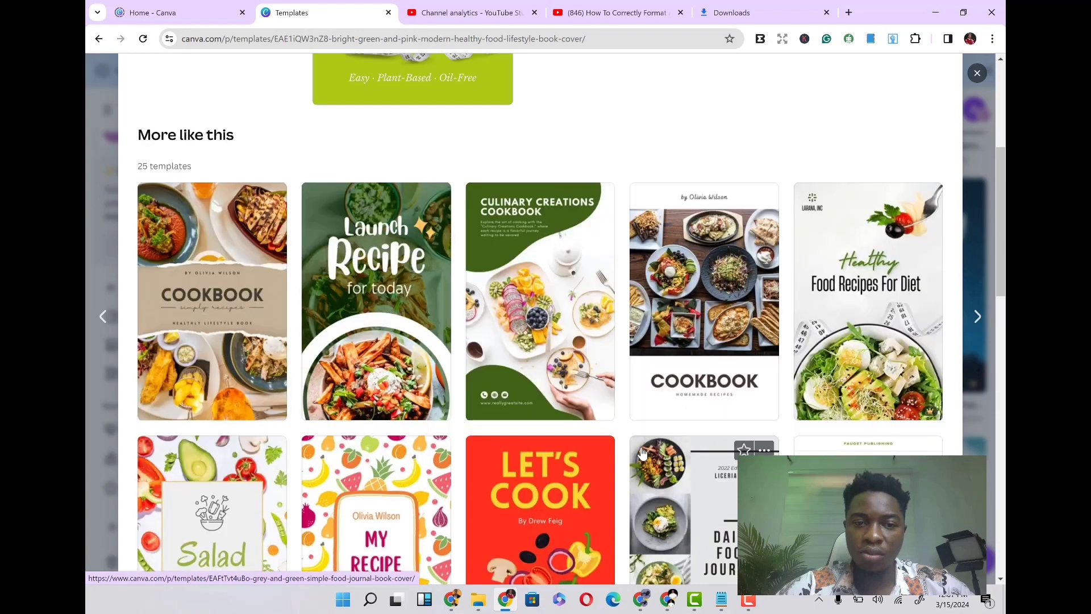
scroll(642, 453, "down", 1)
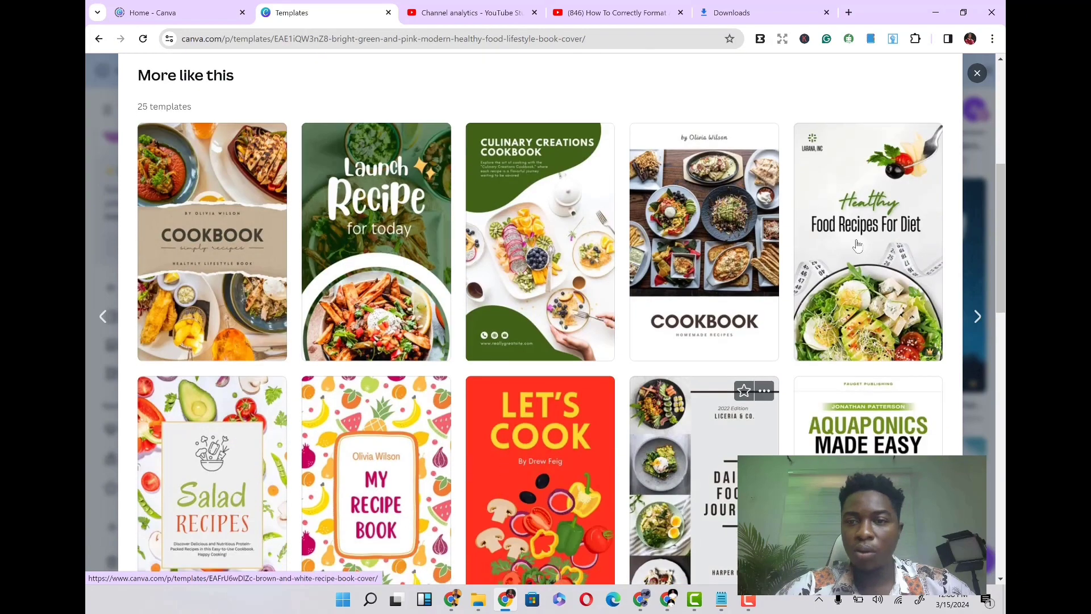
scroll(857, 246, "up", 2)
scroll(858, 246, "up", 3)
scroll(856, 250, "down", 4)
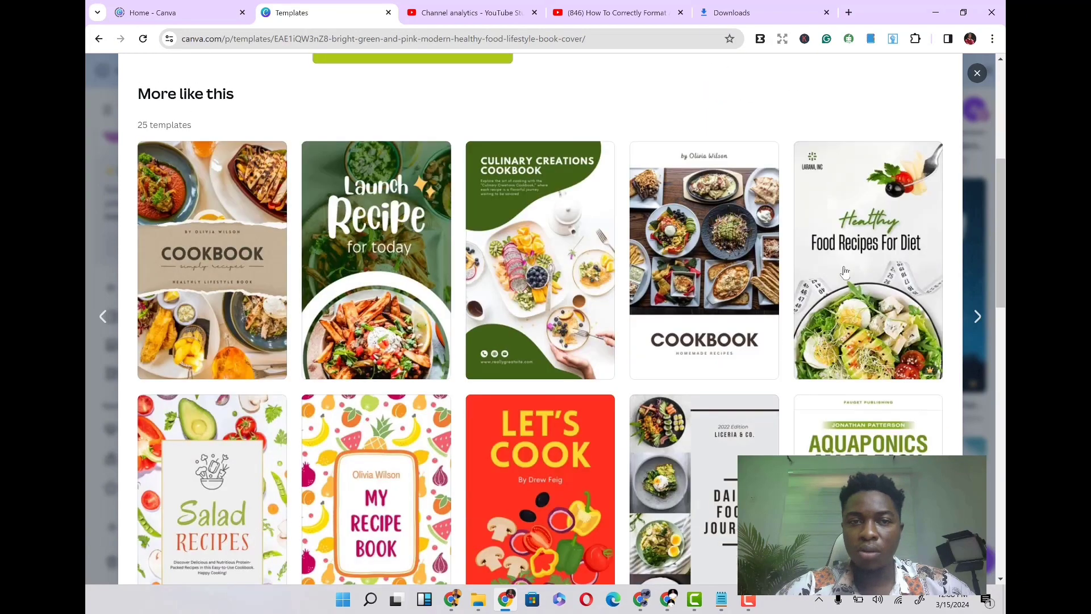
- Open the Grey Simple Healthy Food Recipes For Diet Book Cover template in the editor for customizing
left_click(857, 275)
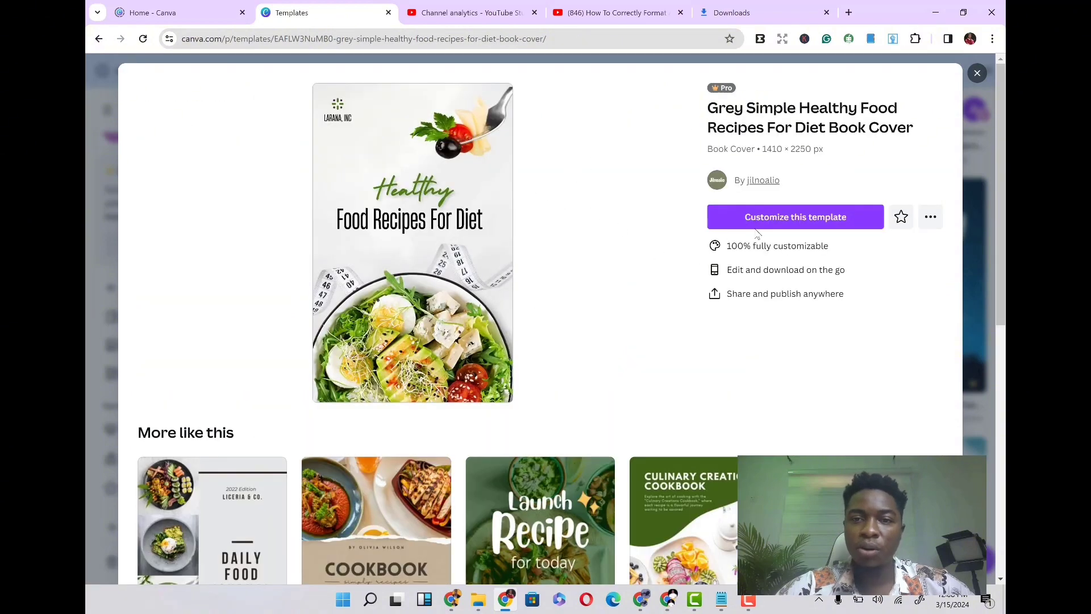
left_click(745, 220)
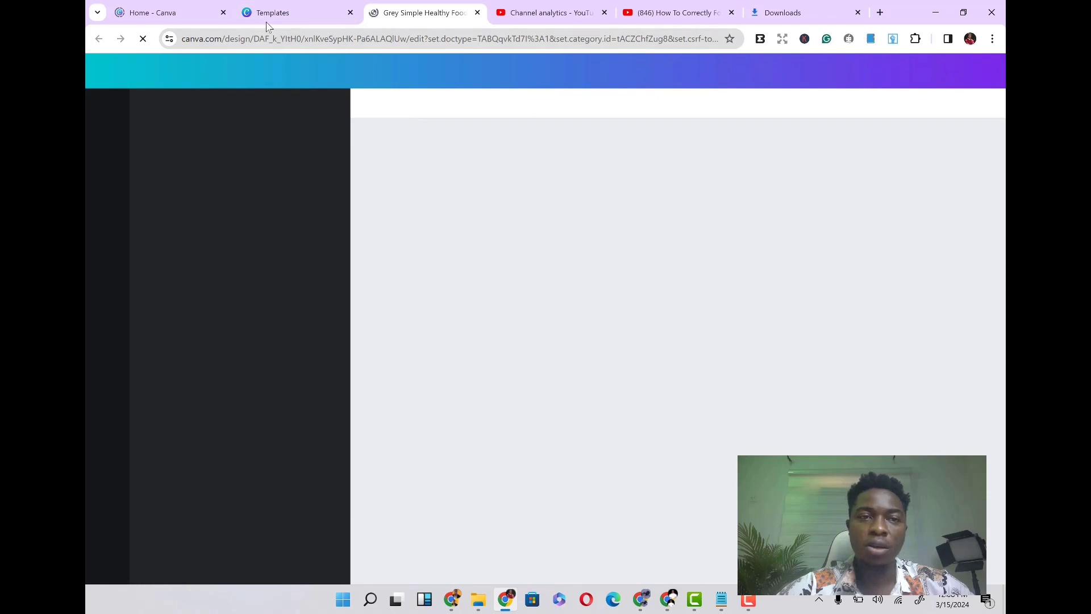
left_click(267, 25)
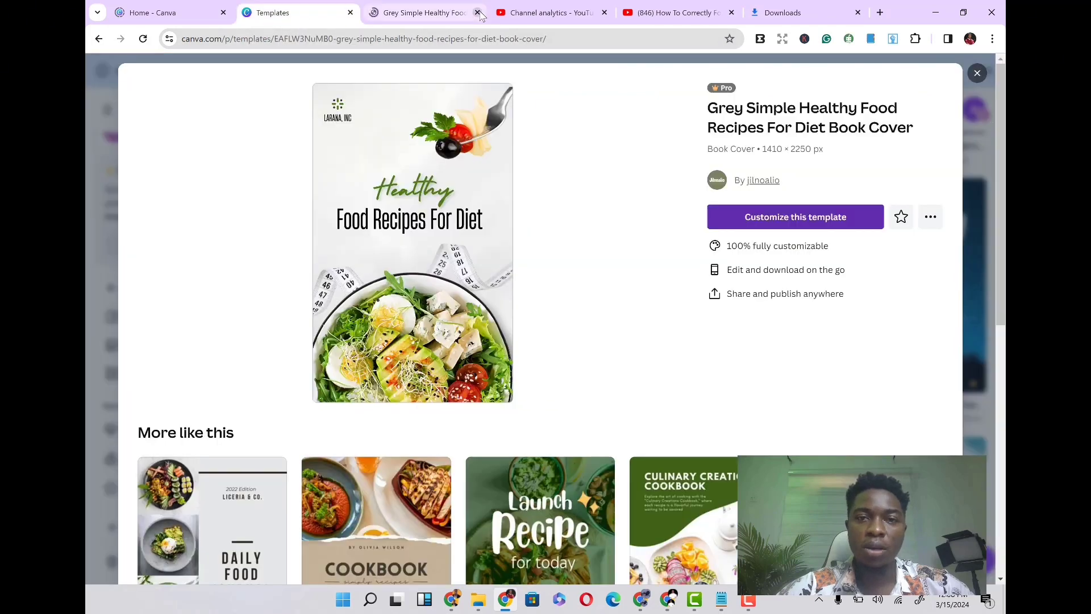
left_click(477, 12)
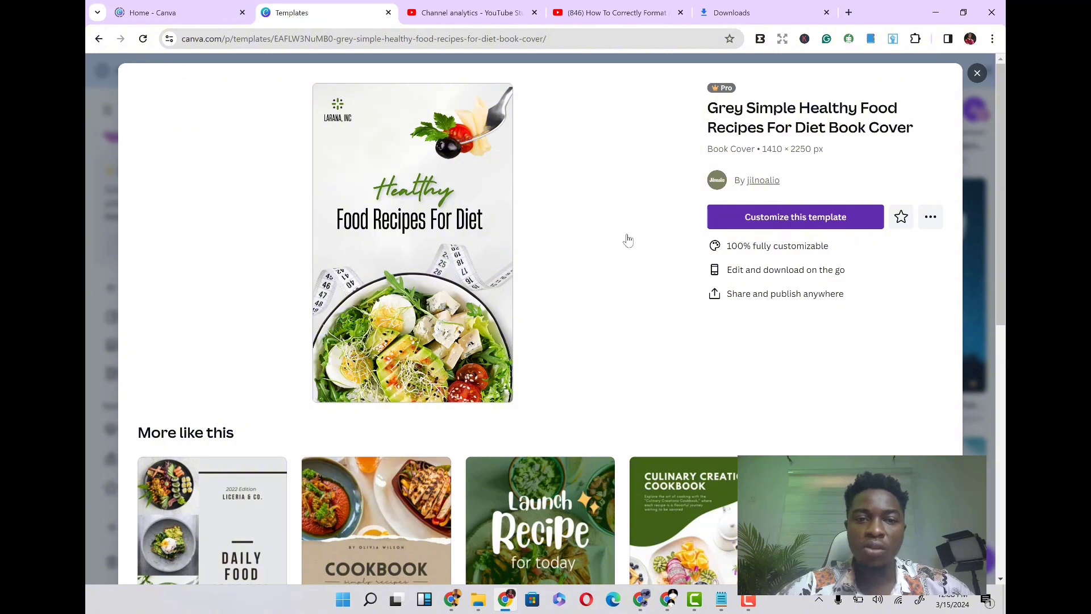
left_click(768, 214)
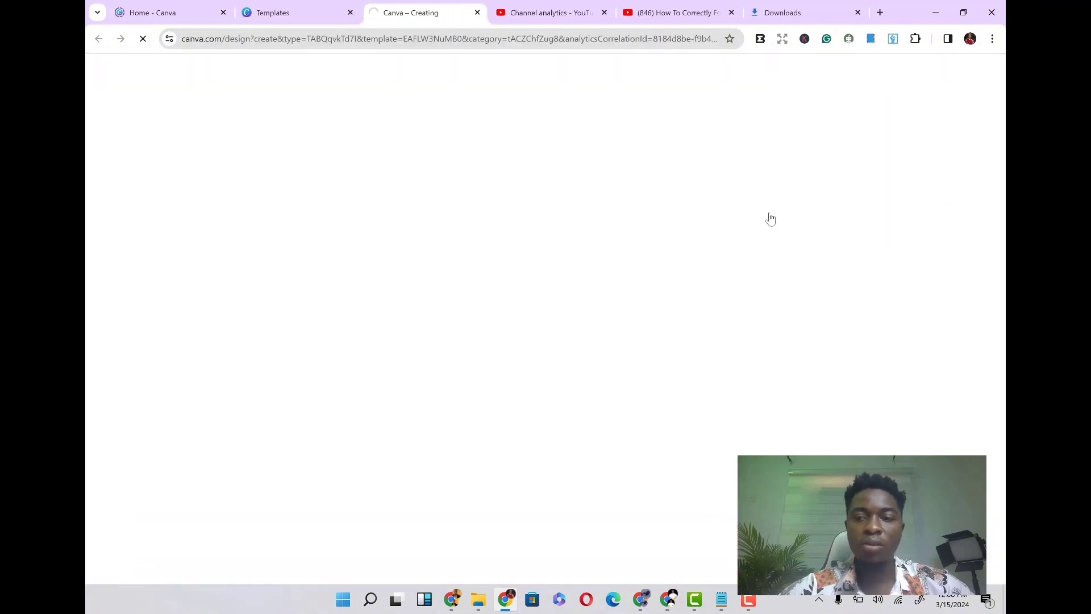
left_click(749, 602)
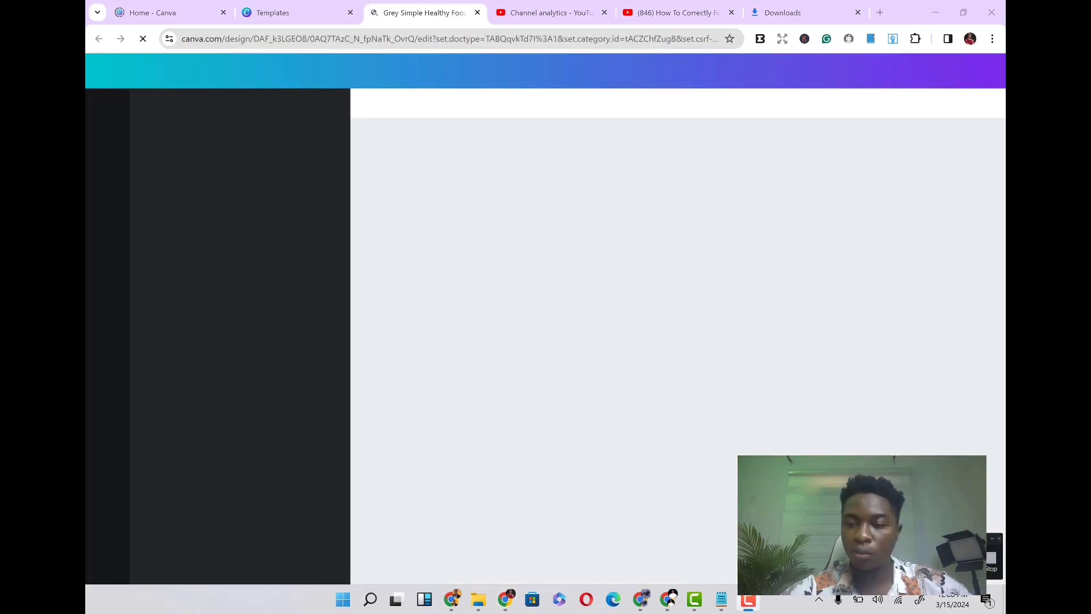
left_click(604, 339)
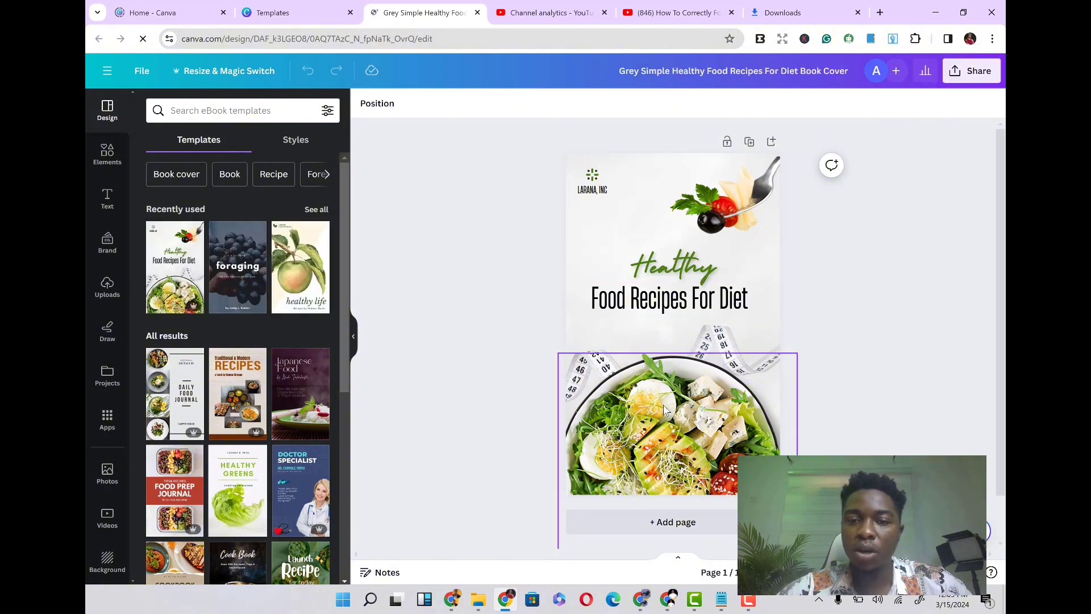
- Try moving the salad bowl image and the measuring tape image, undoing each move
left_click_drag(667, 420, 650, 365)
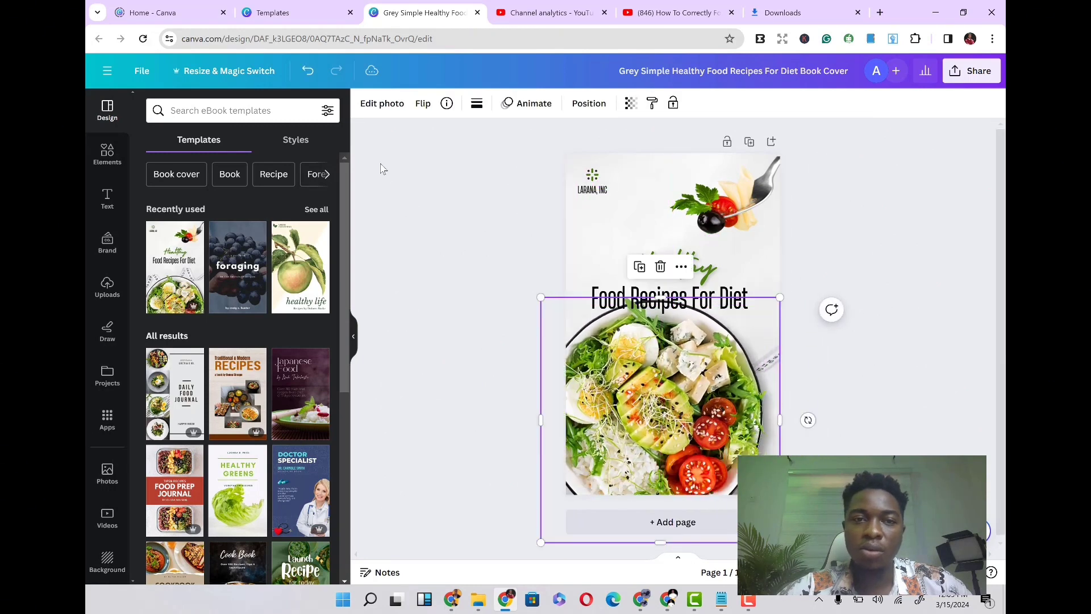
left_click(307, 70)
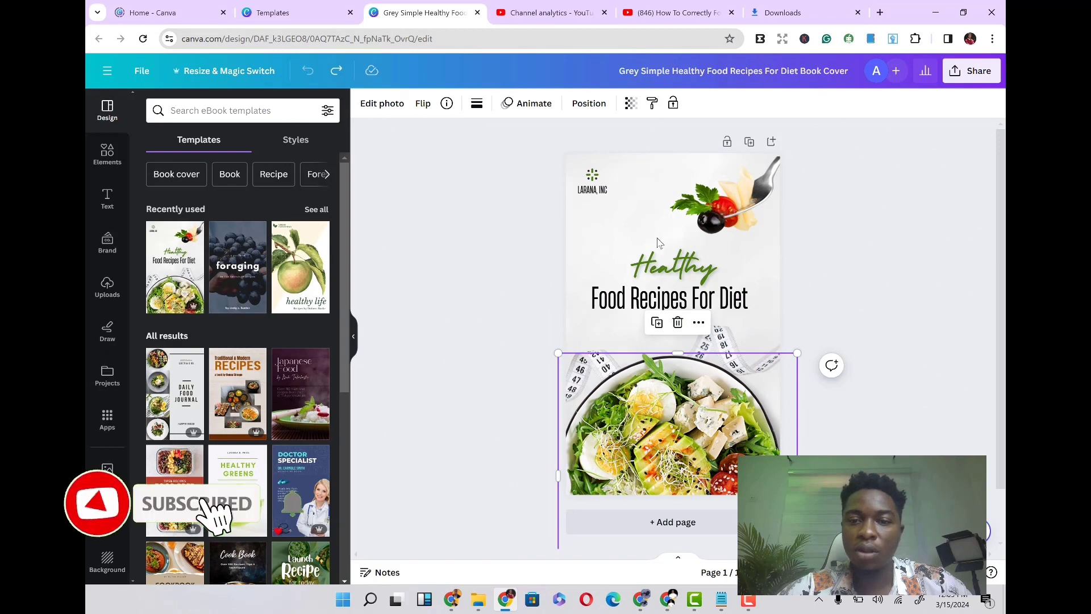
left_click(746, 323)
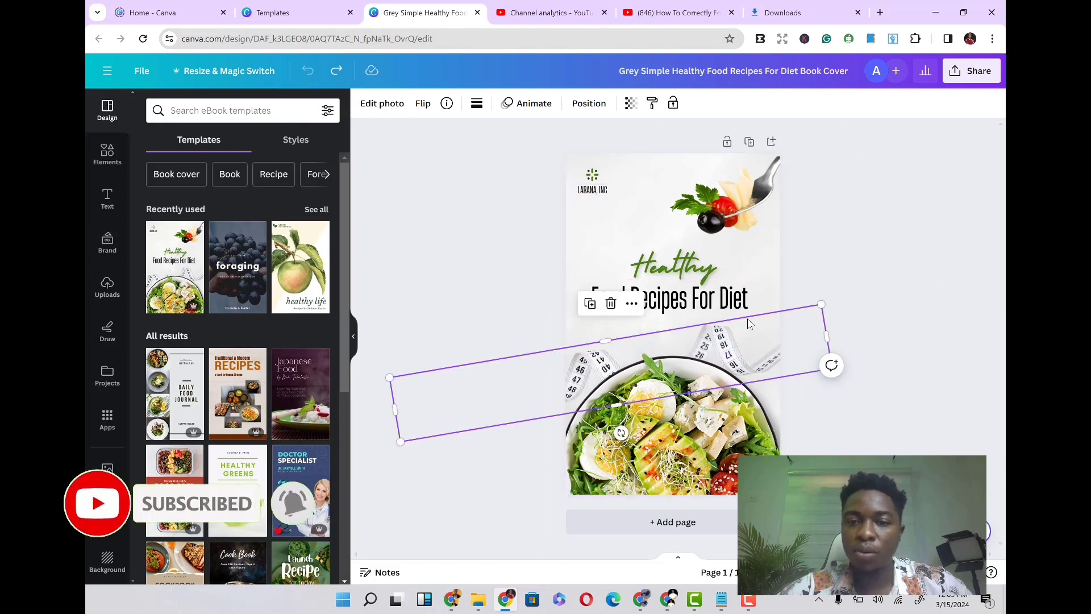
double_click(715, 353)
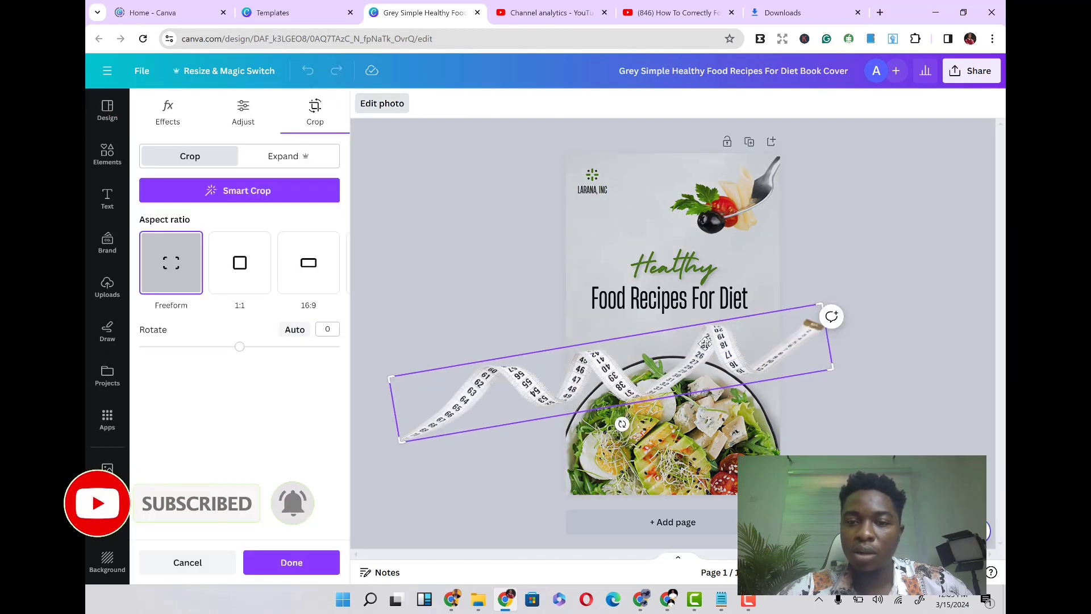
left_click(990, 200)
left_click_drag(700, 344, 723, 329)
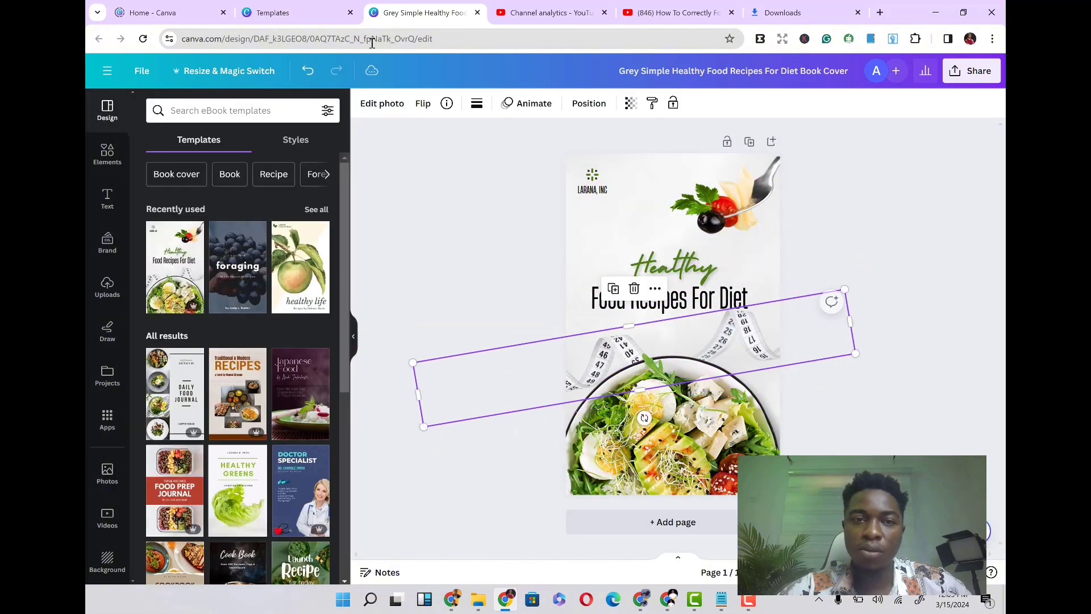
left_click(309, 74)
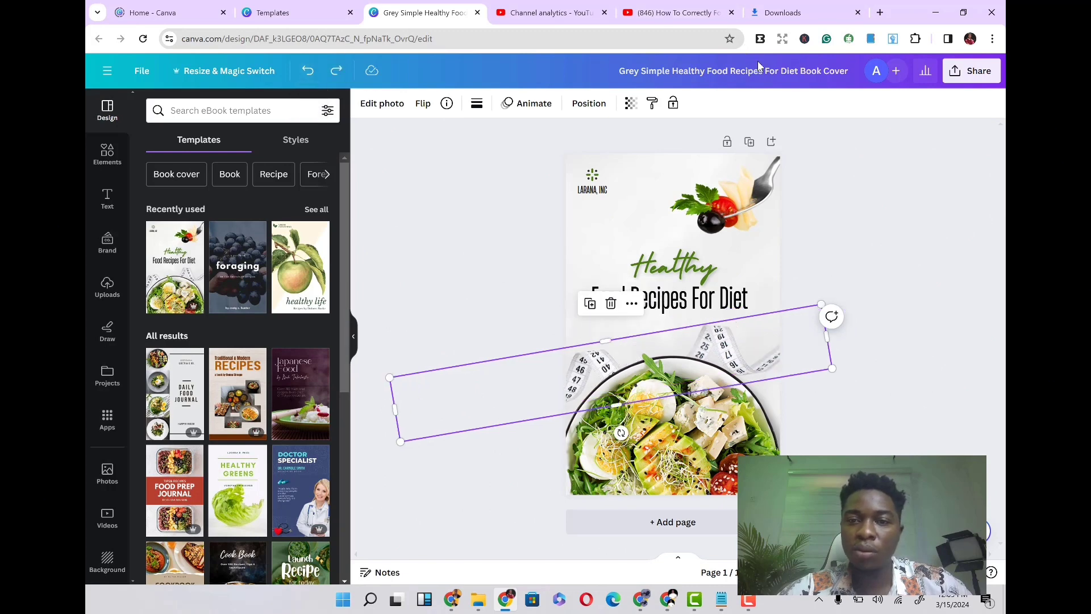
- Try moving the fork and olive image, then undo the move
left_click(748, 176)
mouse_move(726, 193)
left_mouse_down()
mouse_move(705, 207)
mouse_move(721, 204)
left_mouse_up()
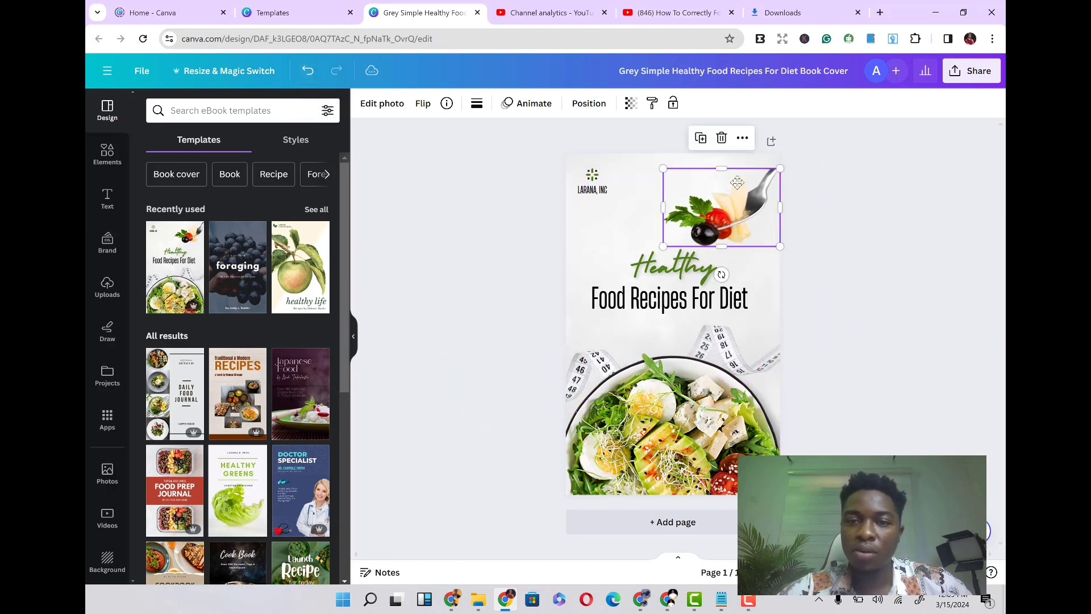
left_click(309, 72)
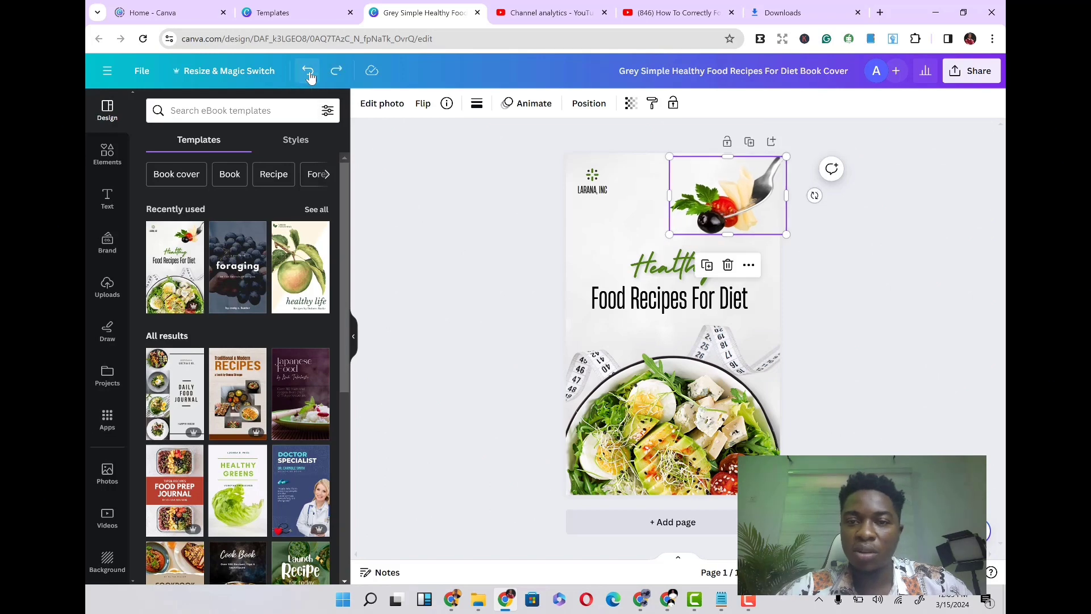
- Delete the LARANA, INC company name and its small logo icon from the cover's upper corner
left_click(591, 196)
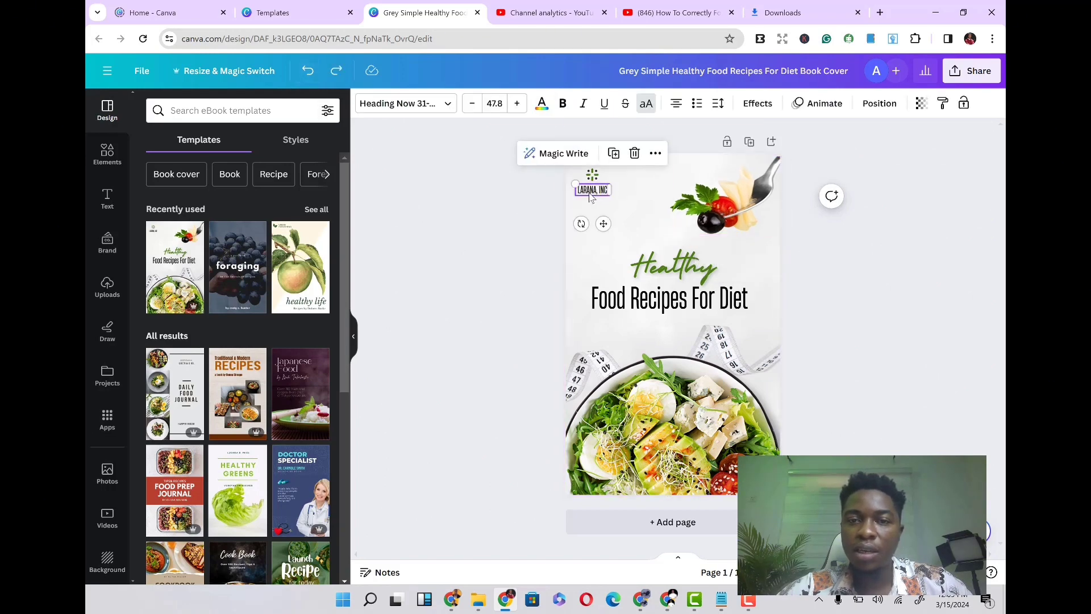
key("Delete")
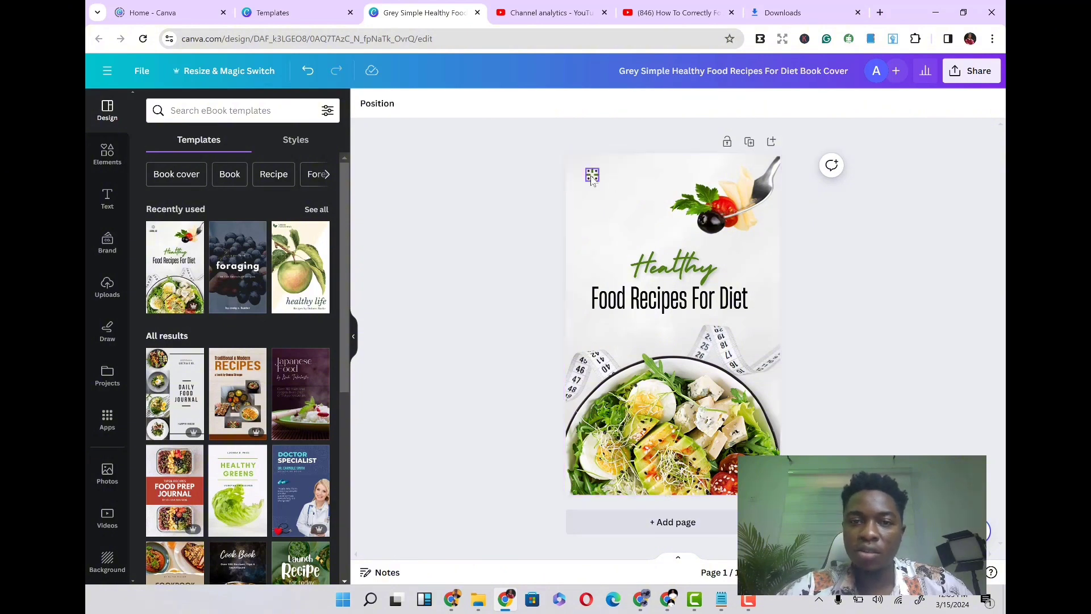
left_click(591, 178)
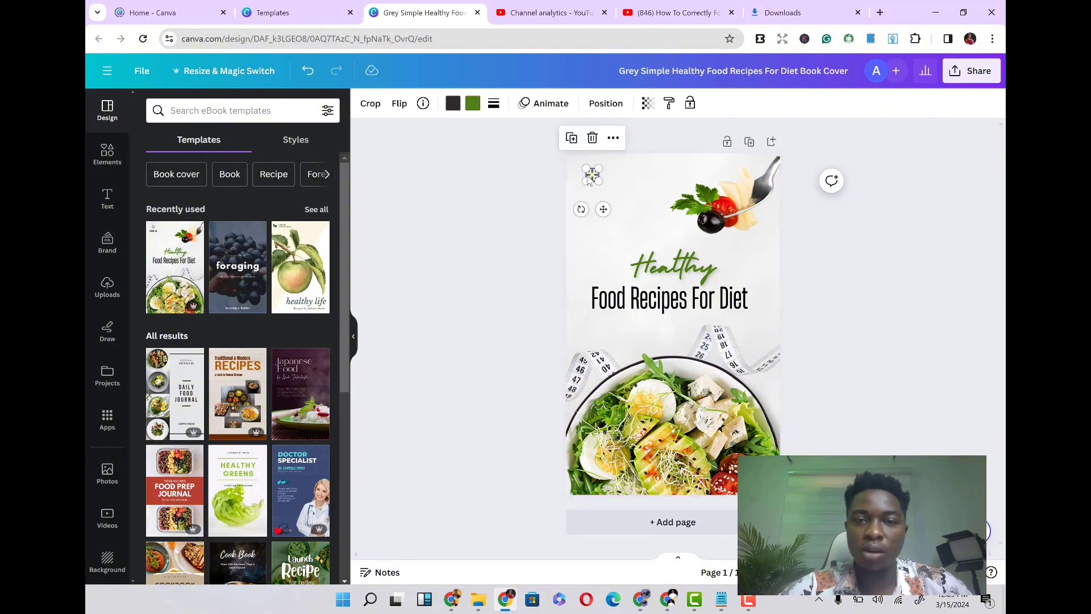
key("Delete")
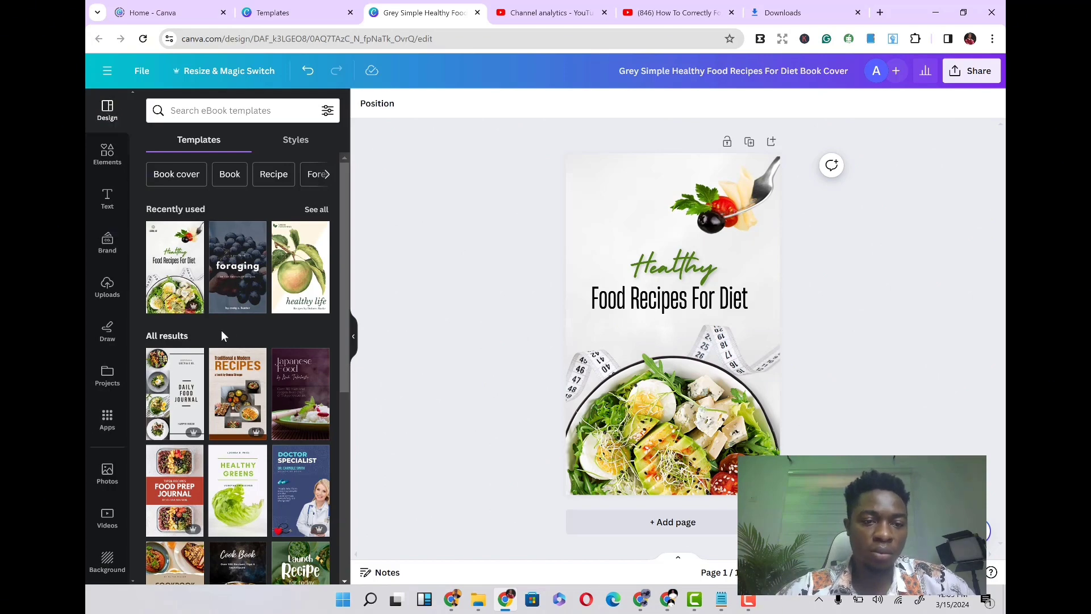
- Browse the template suggestions and the Elements panel to review the available graphics, stickers and photos
scroll(221, 329, "down", 3)
scroll(224, 336, "down", 5)
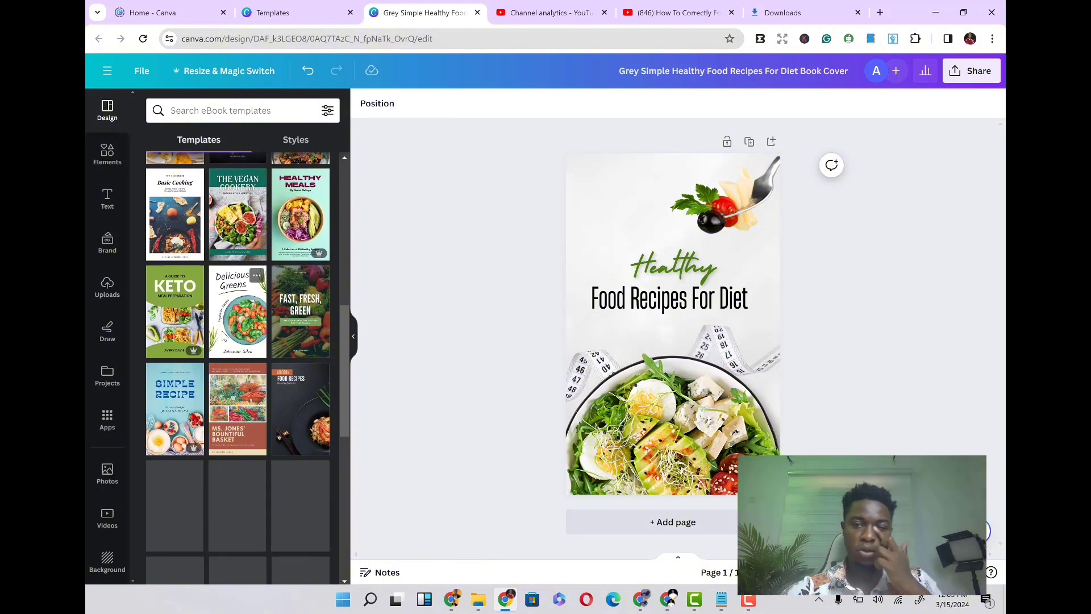
scroll(224, 337, "down", 2)
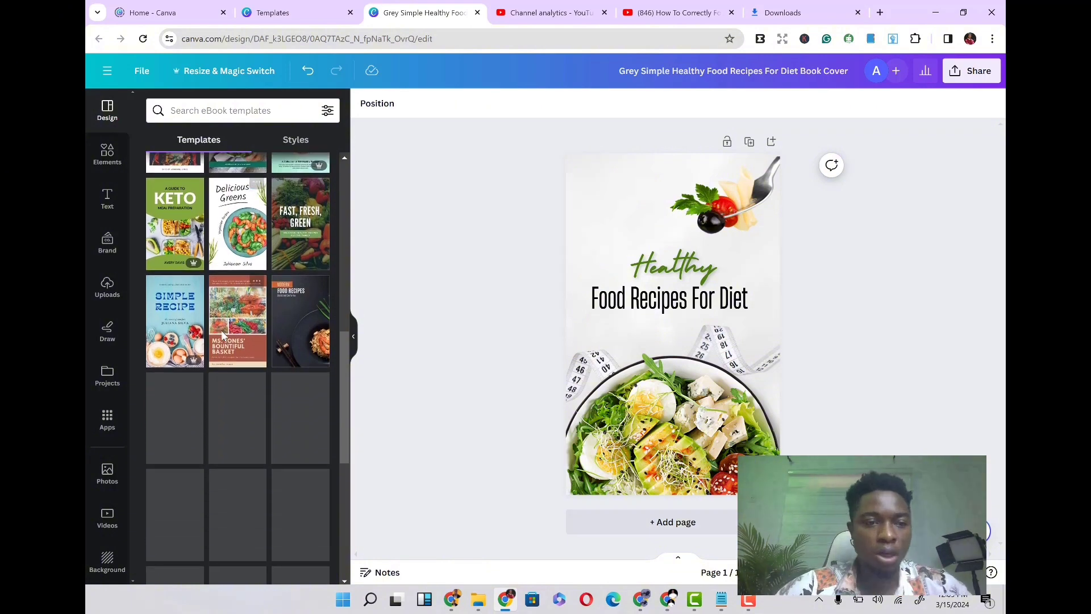
left_click(108, 154)
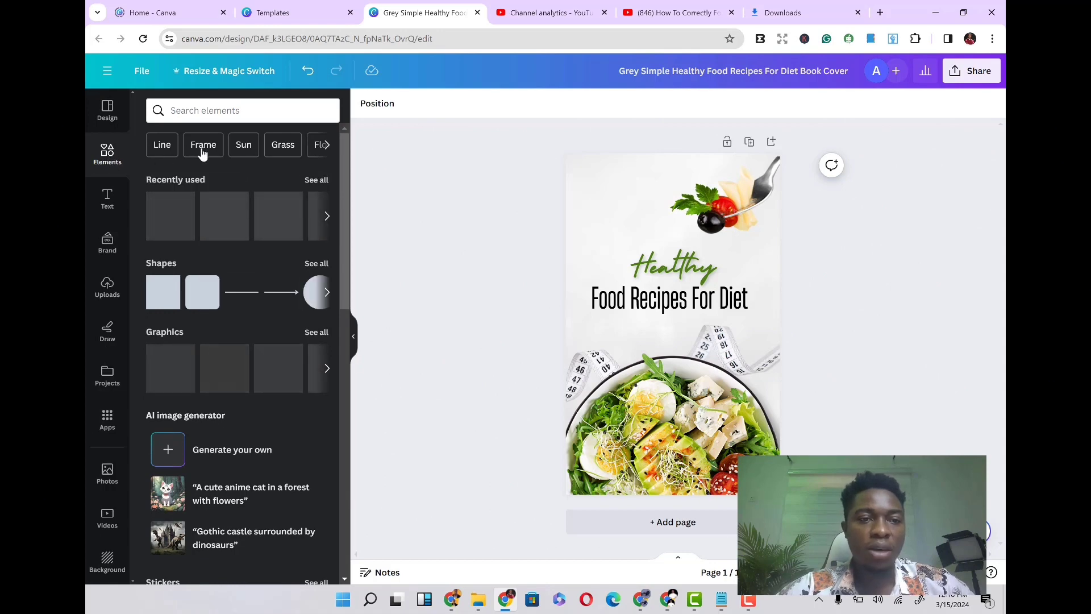
scroll(200, 412, "down", 3)
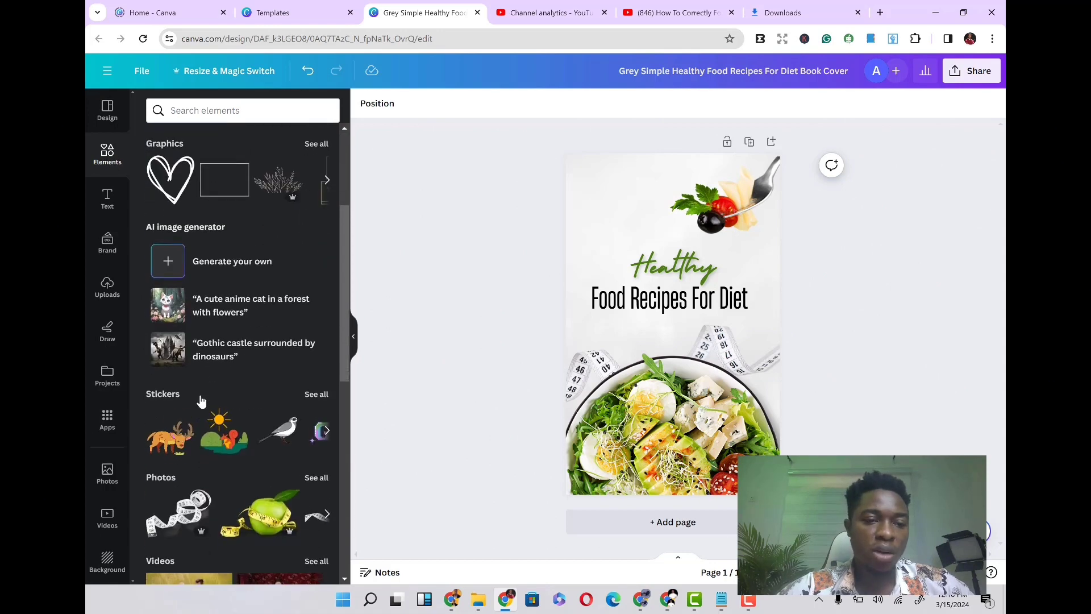
- Browse the Elements panel and the full Photos collection to review the available stock photos
scroll(200, 401, "down", 4)
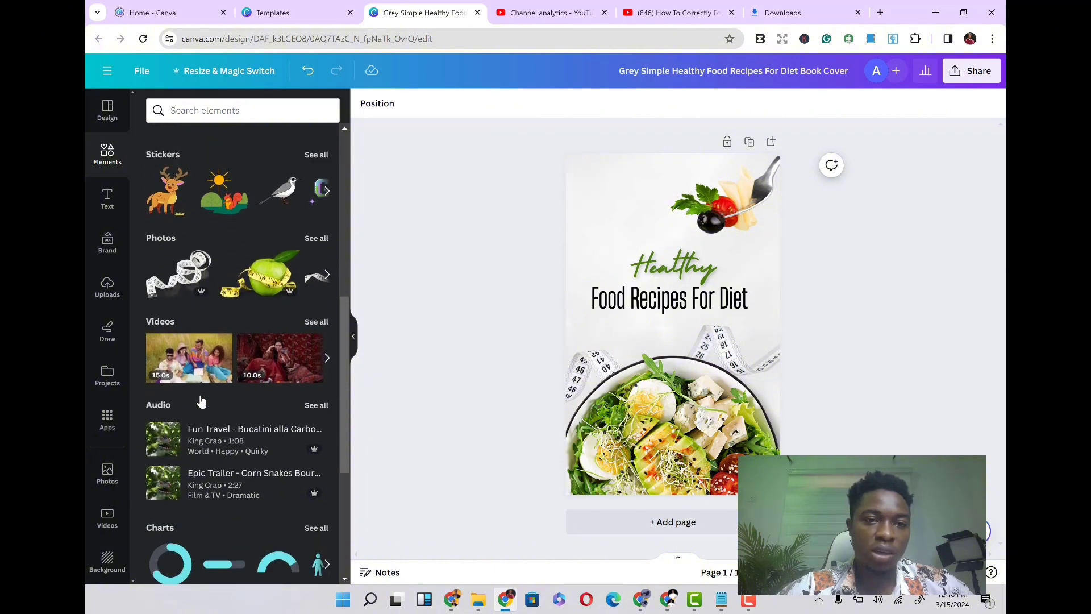
scroll(200, 401, "up", 1)
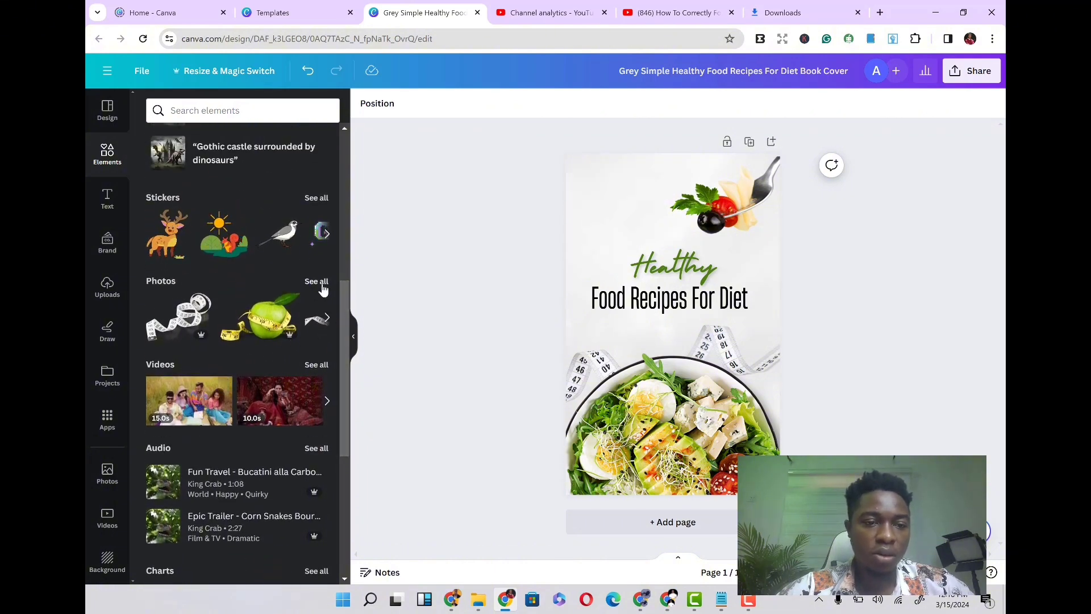
left_click(316, 282)
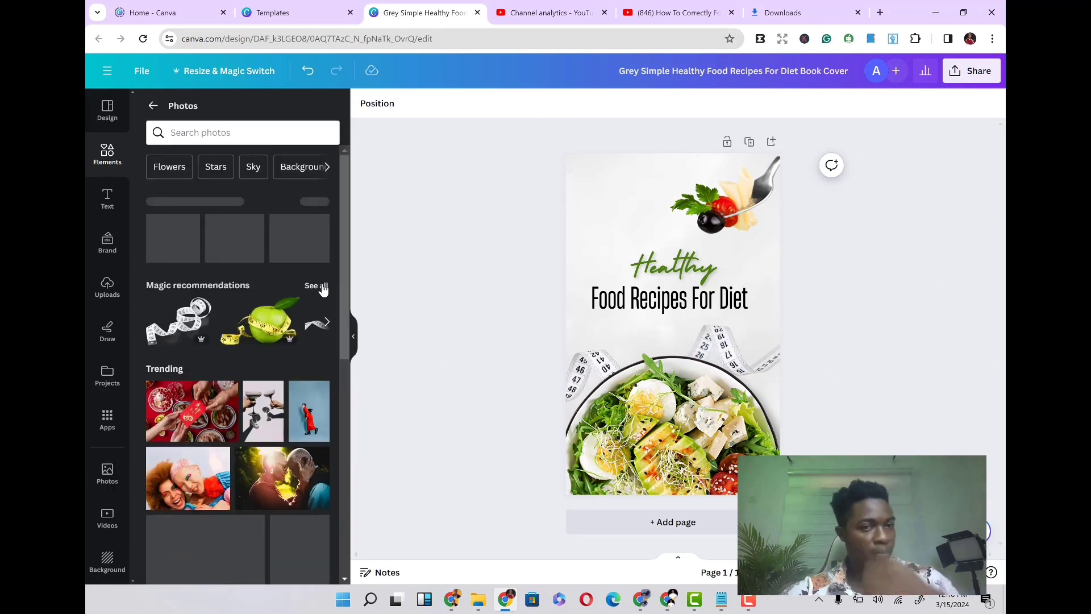
scroll(273, 450, "down", 3)
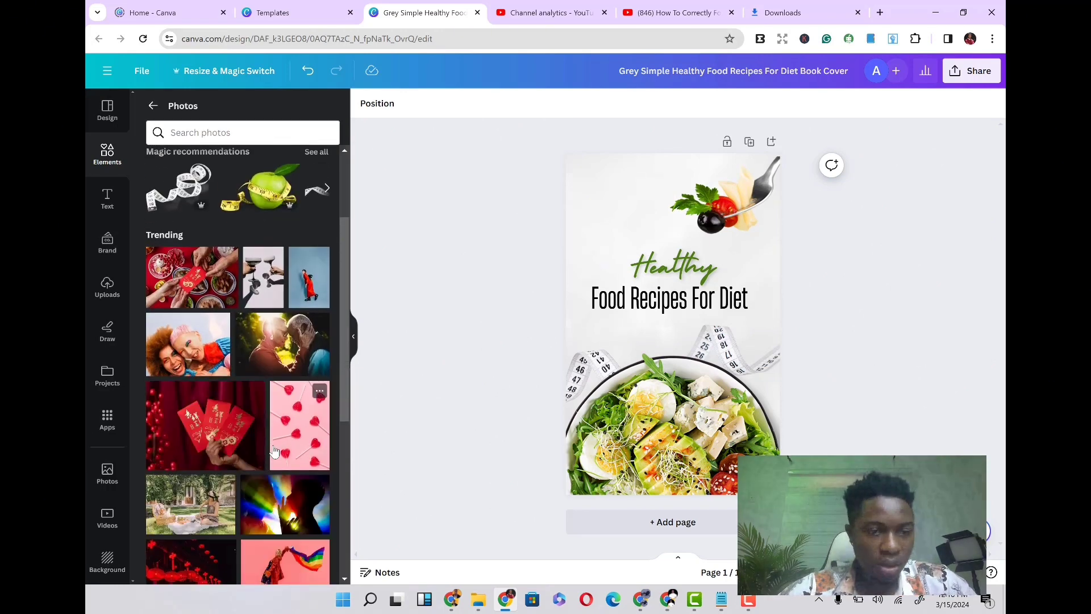
scroll(273, 451, "down", 6)
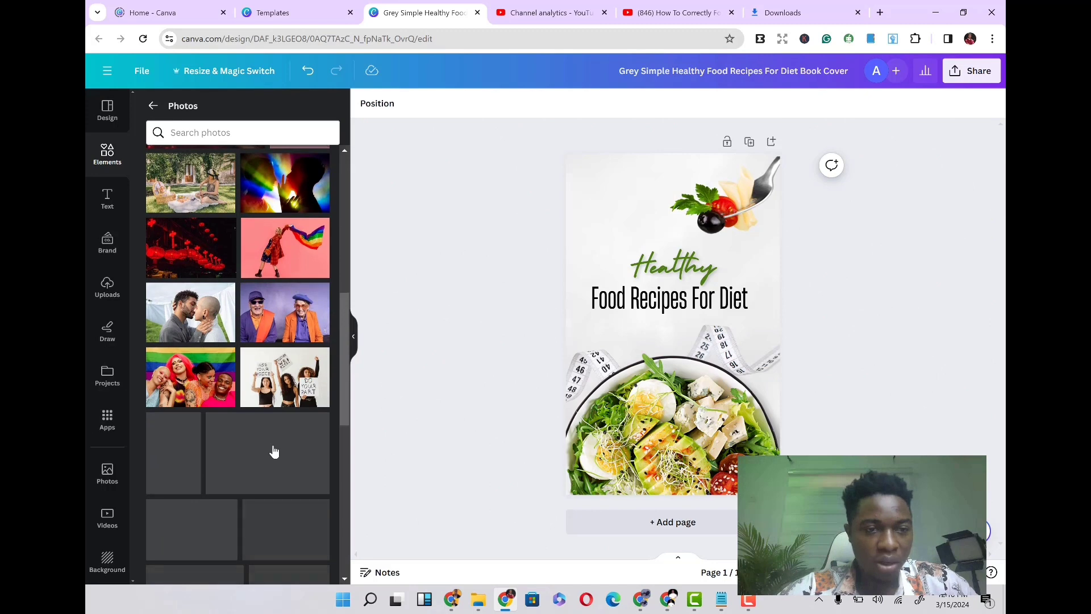
scroll(273, 450, "down", 3)
scroll(275, 451, "down", 4)
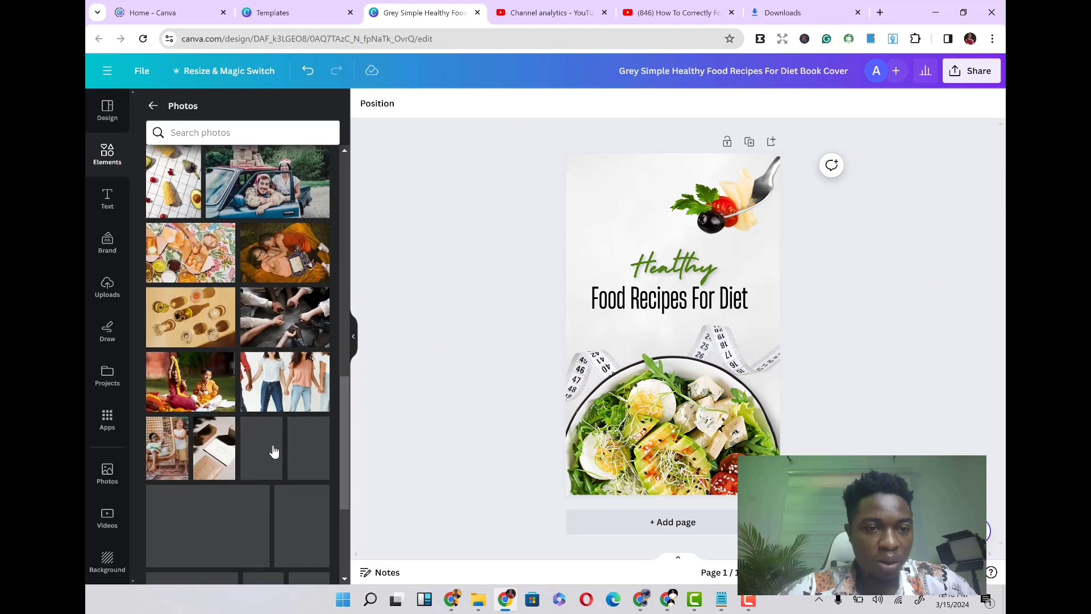
scroll(274, 452, "up", 5)
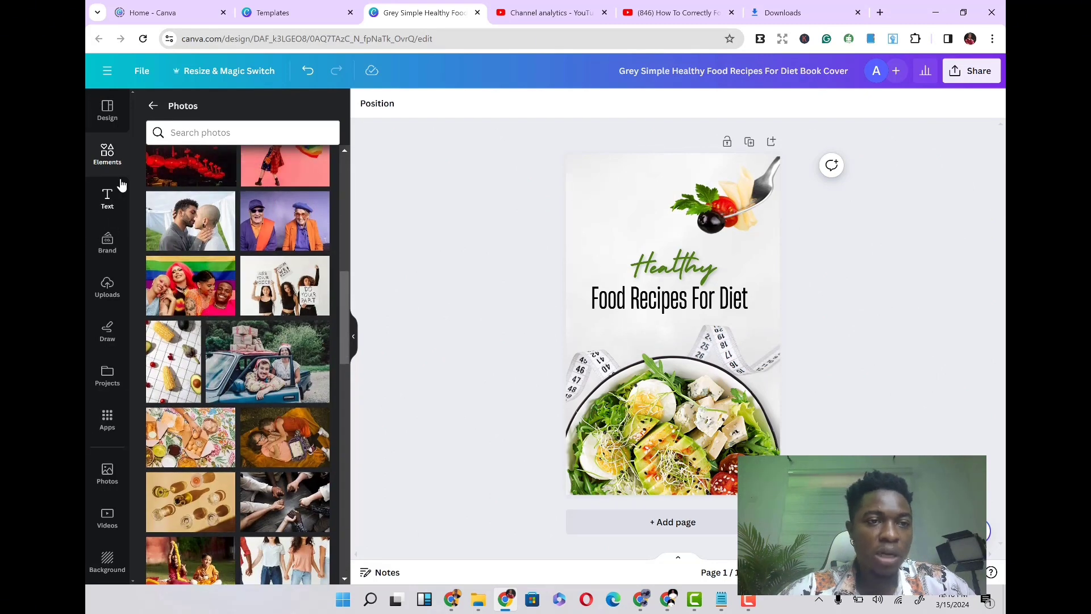
- Add a heading text box below the title and increase its font size to 75.5
left_click(108, 199)
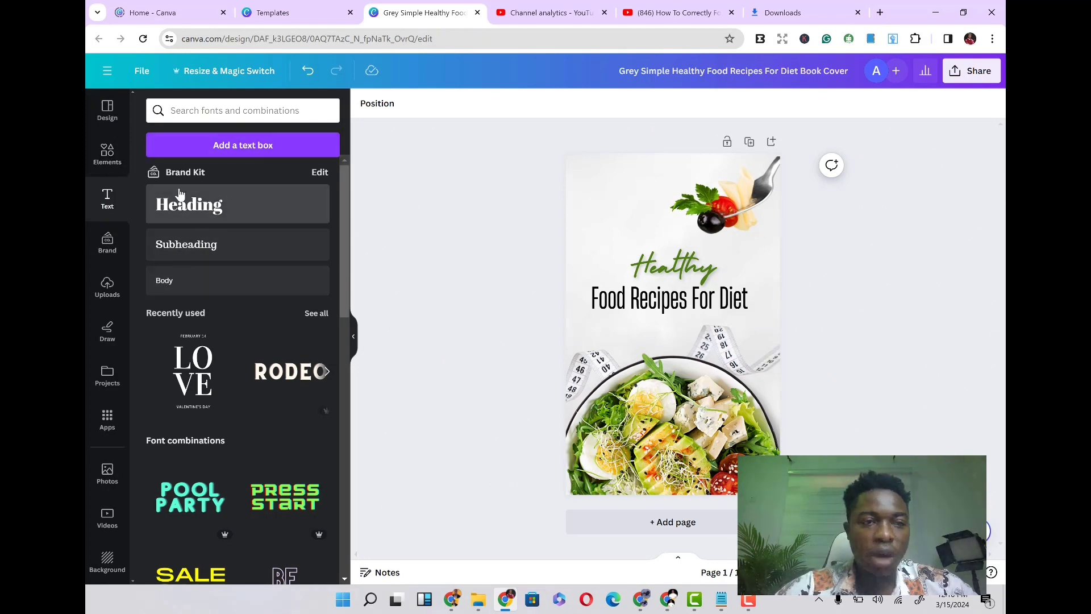
left_click(193, 216)
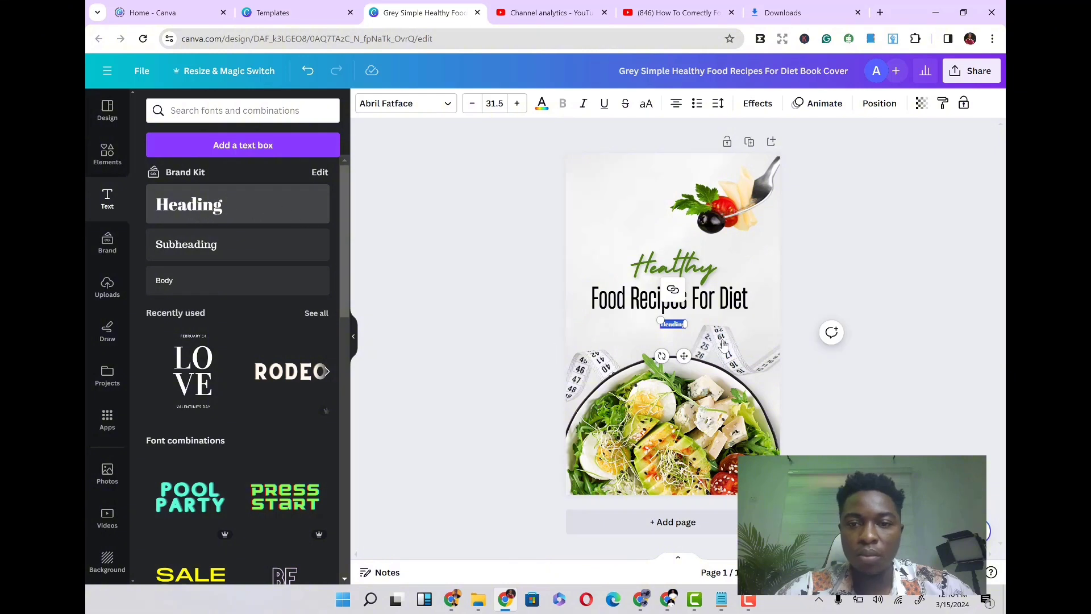
left_click(517, 103)
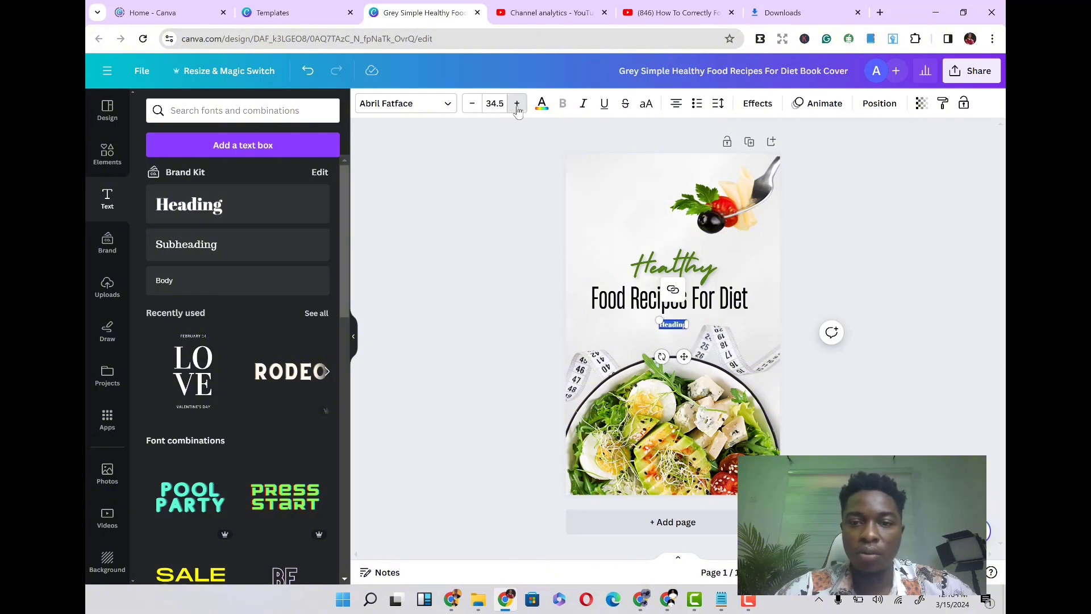
left_click(517, 103)
left_click(517, 104)
left_click(517, 103)
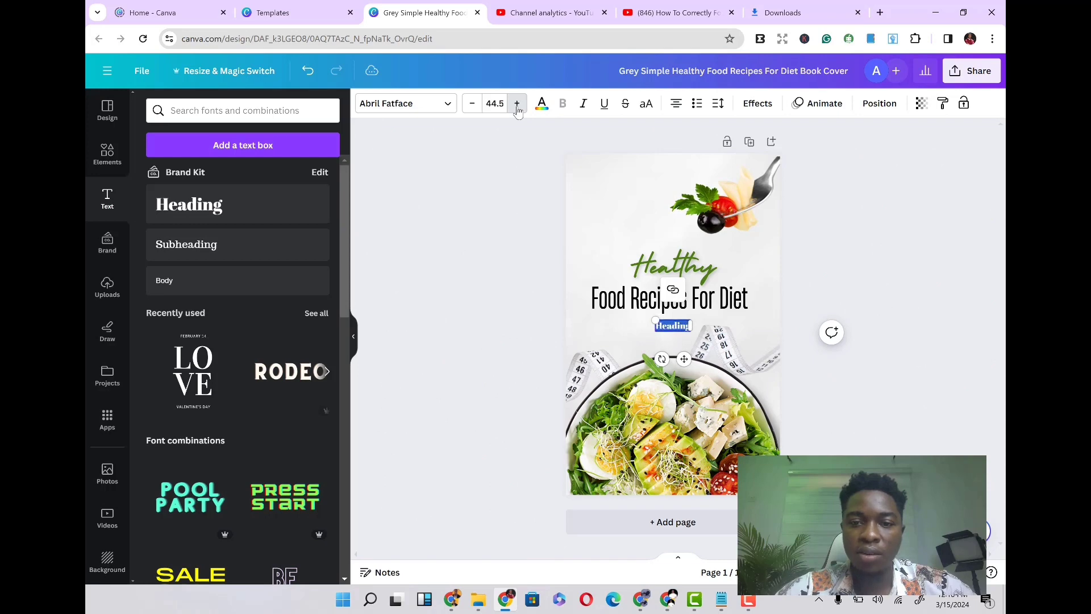
left_click(517, 103)
left_click(517, 103)
left_click(517, 103)
left_click(517, 103)
left_click(517, 103)
left_click(517, 104)
left_click(517, 103)
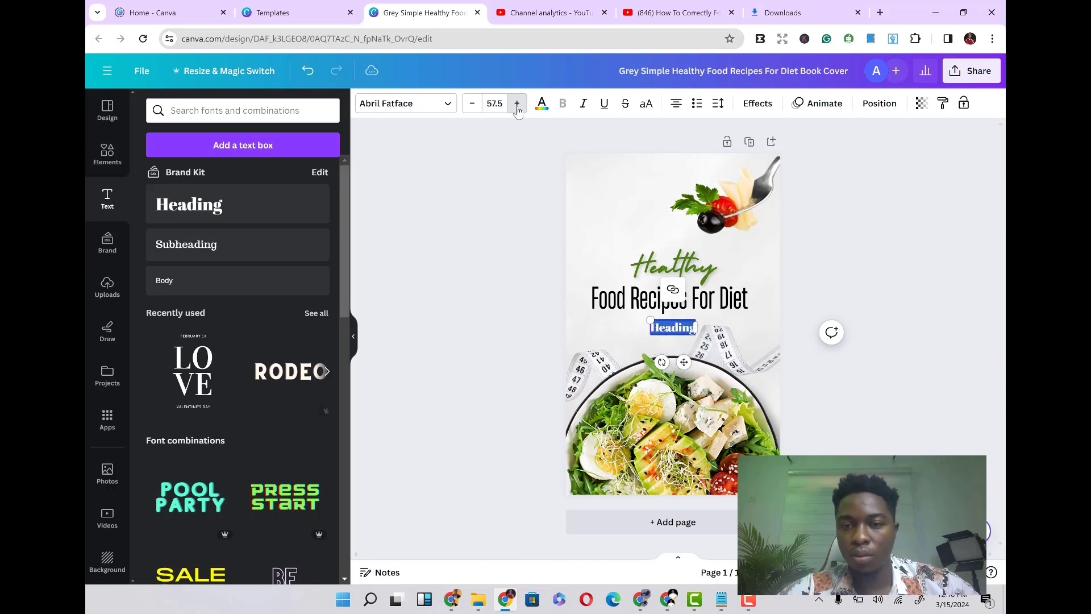
left_click(517, 103)
left_click(517, 104)
left_click(517, 104)
left_click(518, 103)
left_click(517, 104)
left_click(517, 104)
left_click(517, 103)
left_click(517, 104)
left_click(517, 103)
left_click(517, 103)
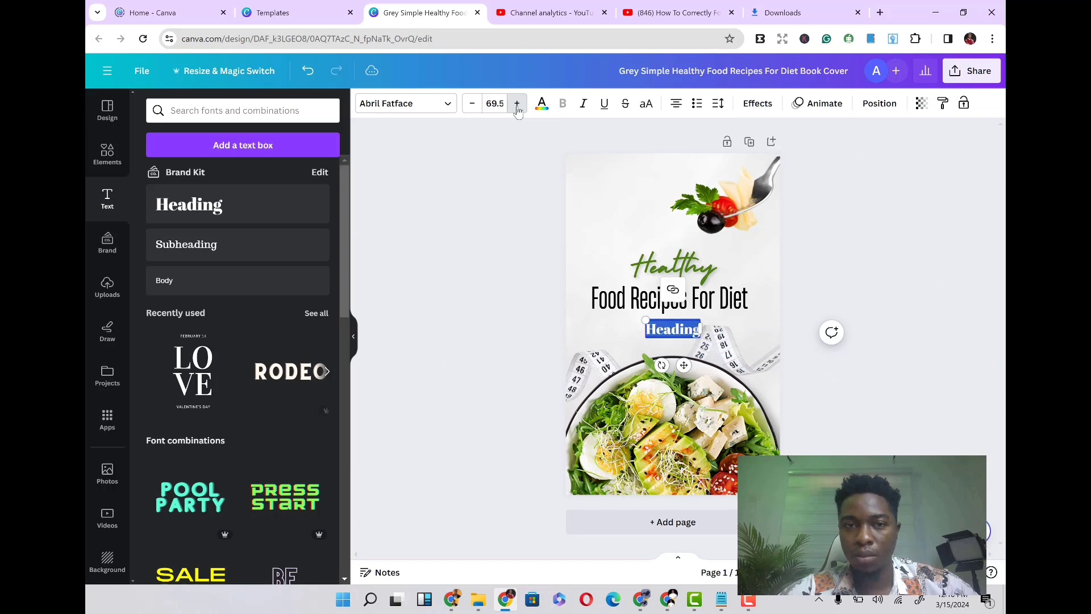
left_click(517, 104)
left_click(517, 104)
left_click(517, 103)
left_click(517, 104)
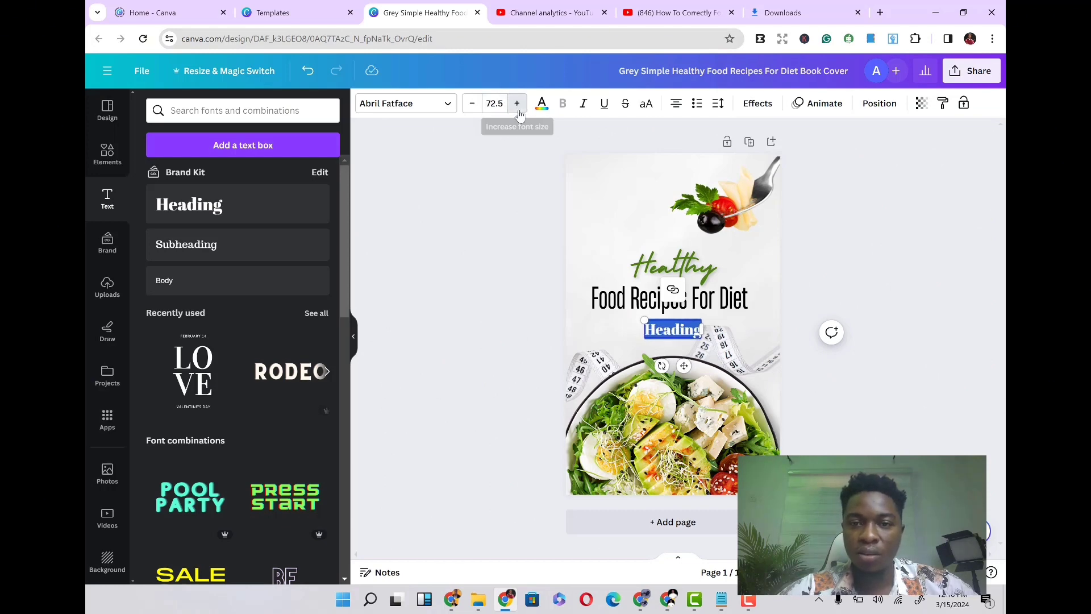
left_click(517, 103)
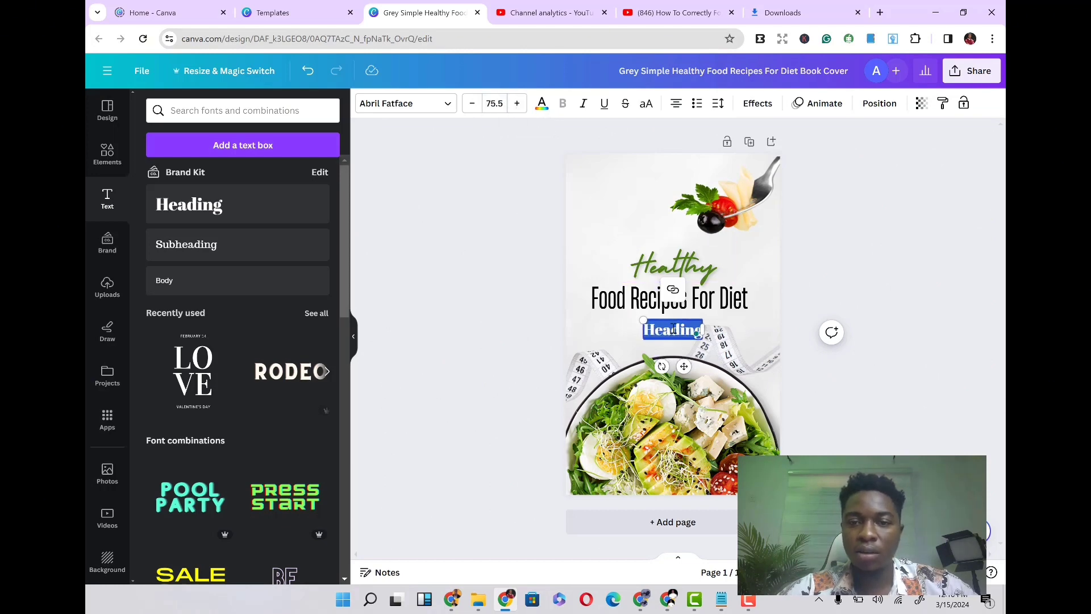
- Replace the heading's placeholder text with "pregnant mothers"
key("BackSpace")
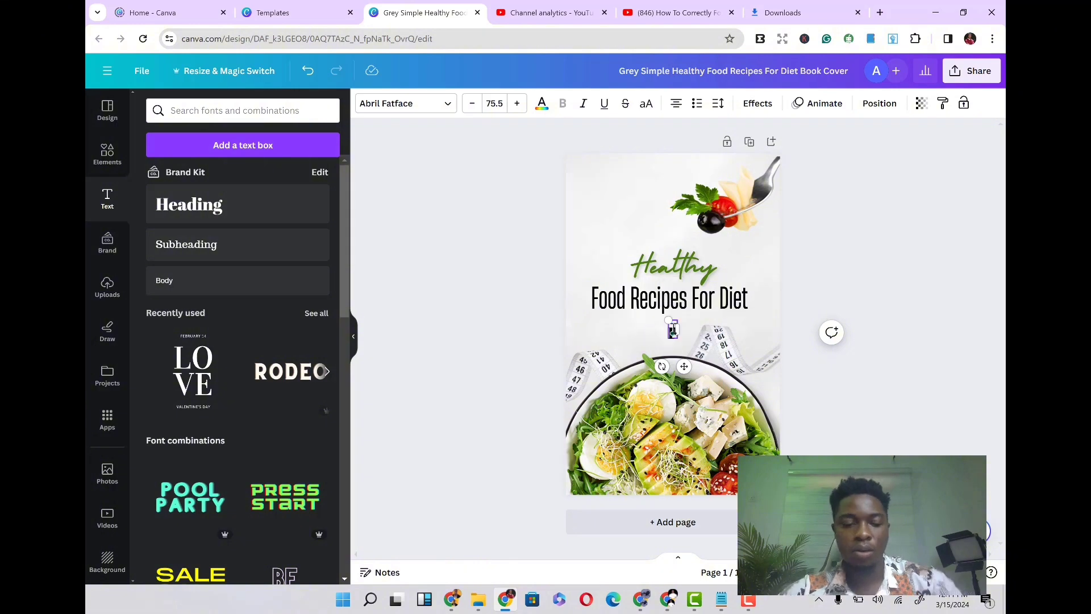
type("pregnant")
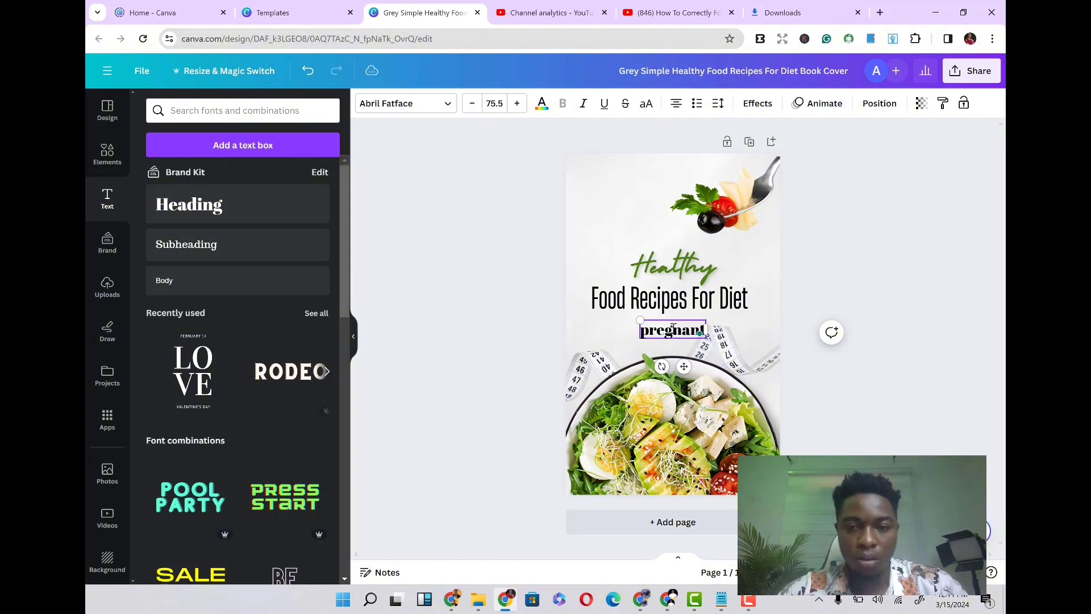
type(" mothers")
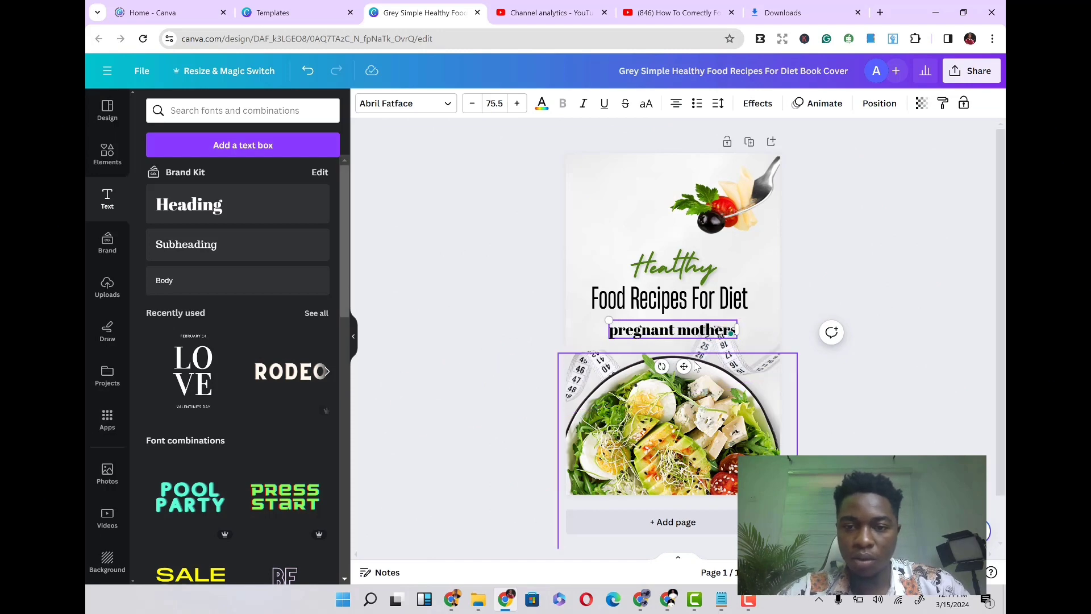
- Move the new text above the Healthy title, then undo the move and recent text edits
mouse_move(685, 366)
left_mouse_down()
mouse_move(670, 259)
mouse_move(702, 275)
mouse_move(674, 260)
mouse_move(670, 240)
mouse_move(674, 314)
mouse_move(696, 279)
left_mouse_up()
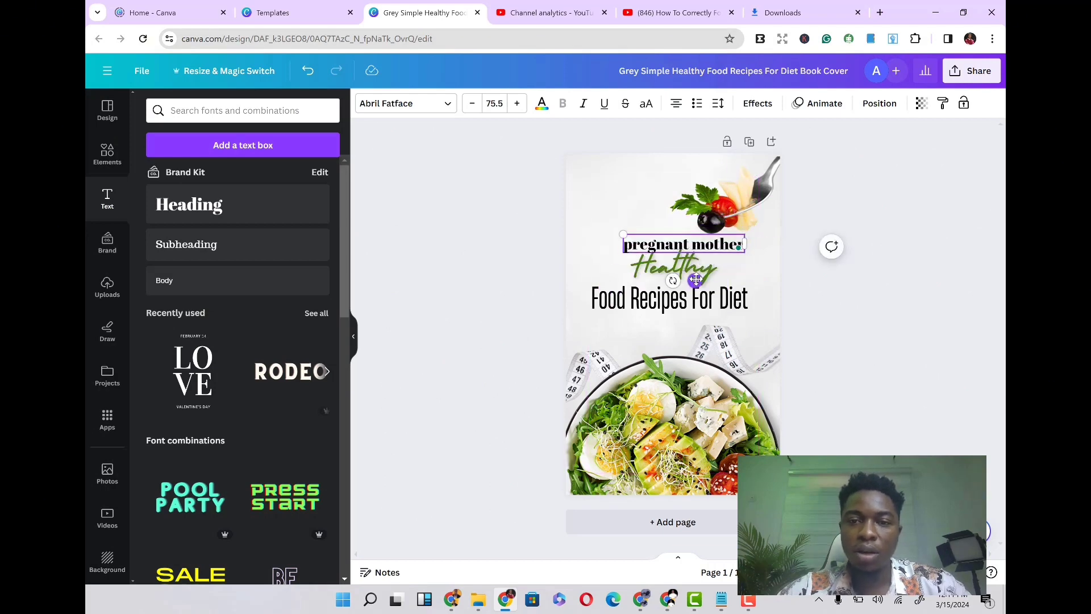
left_click(314, 77)
left_click(315, 77)
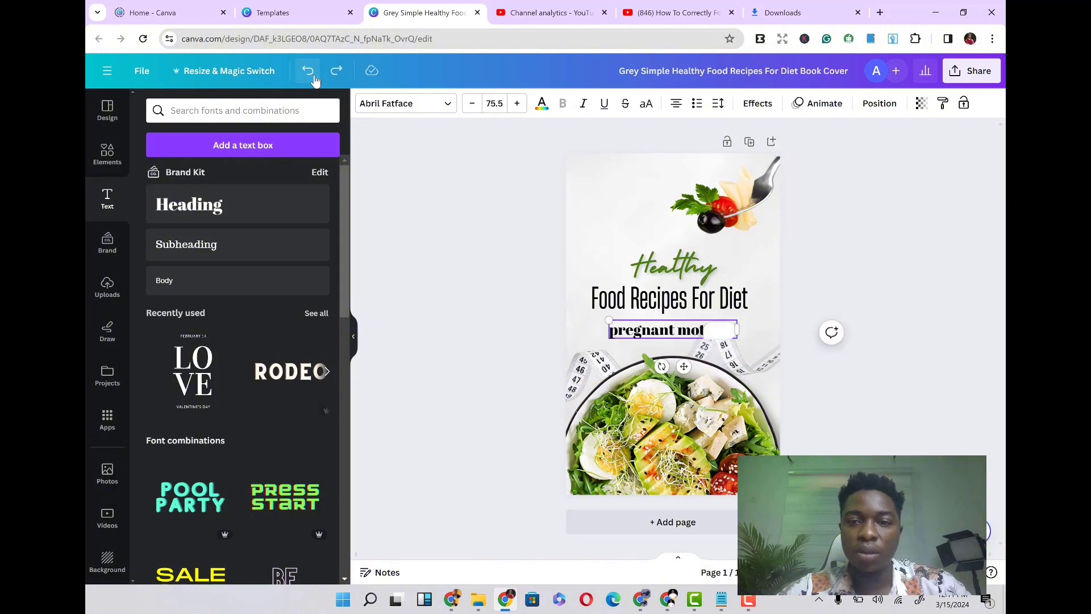
left_click(315, 77)
left_click(314, 78)
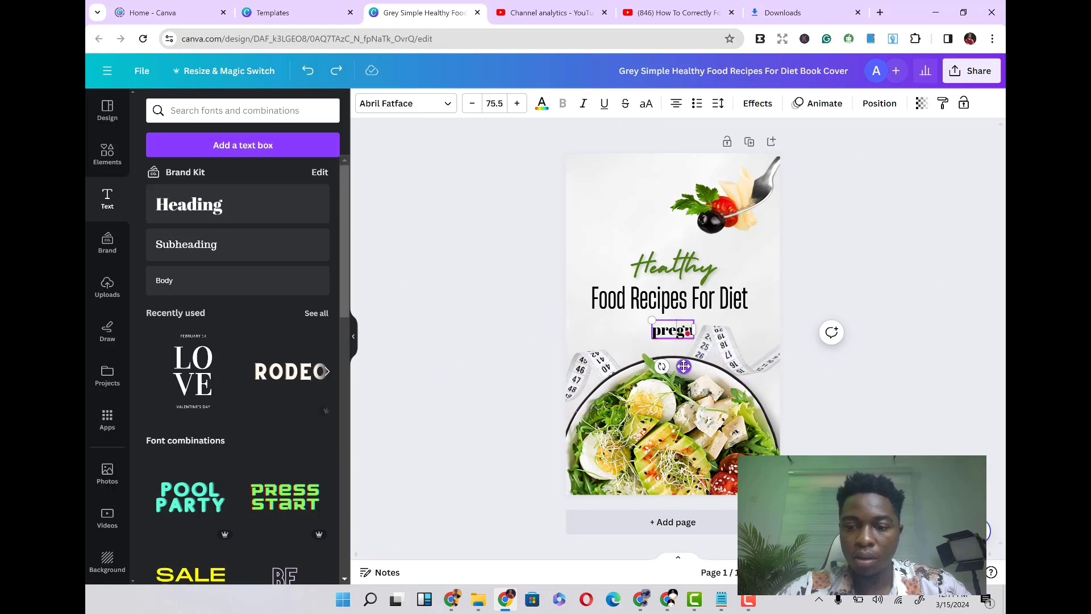
- Delete the added heading text box from the cover
key("BackSpace")
left_click(677, 269)
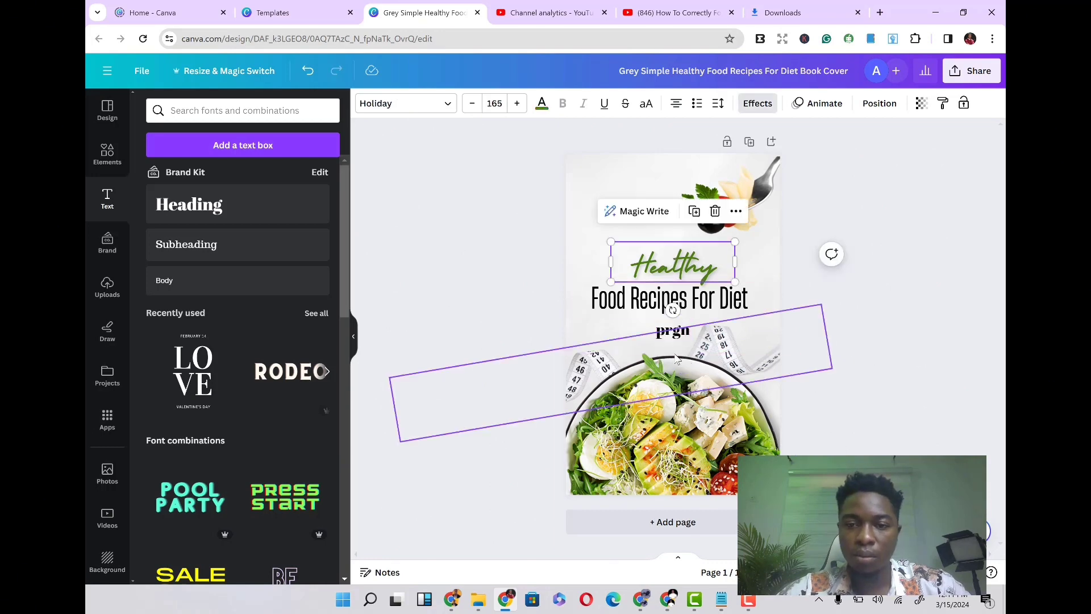
left_click(673, 331)
key("Delete")
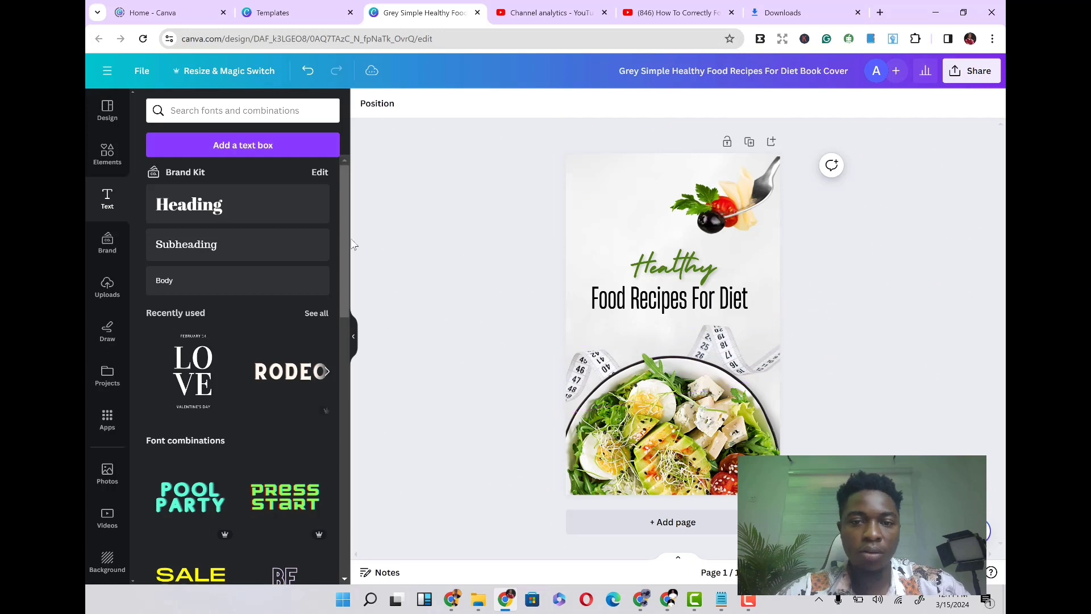
- Upload the Black & Yellow Stock Market YouTube Thumbnail (1) image from the Downloads folder
left_click(103, 254)
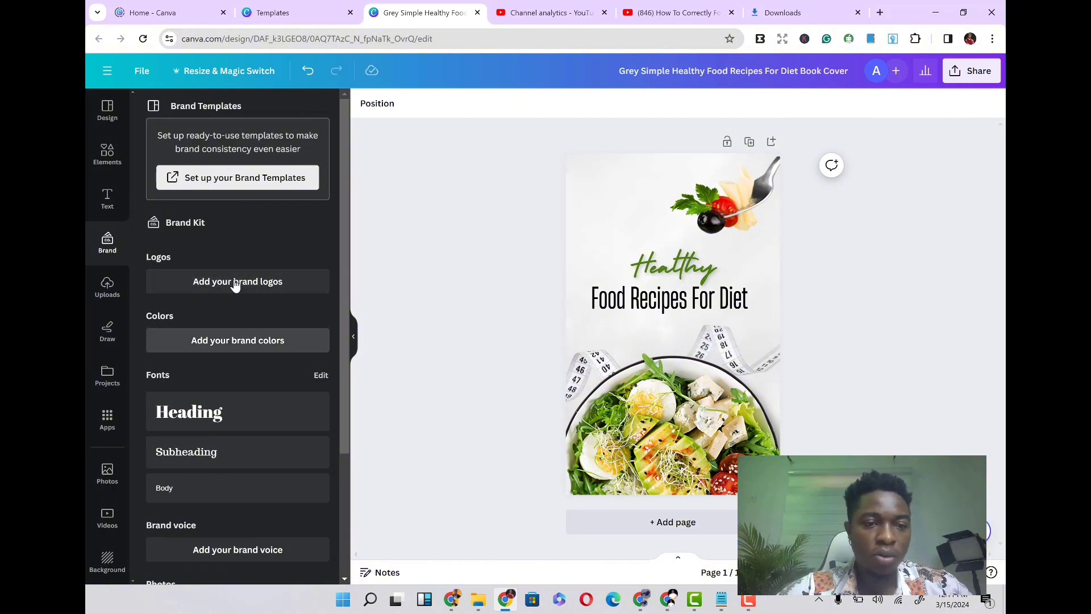
left_click(107, 287)
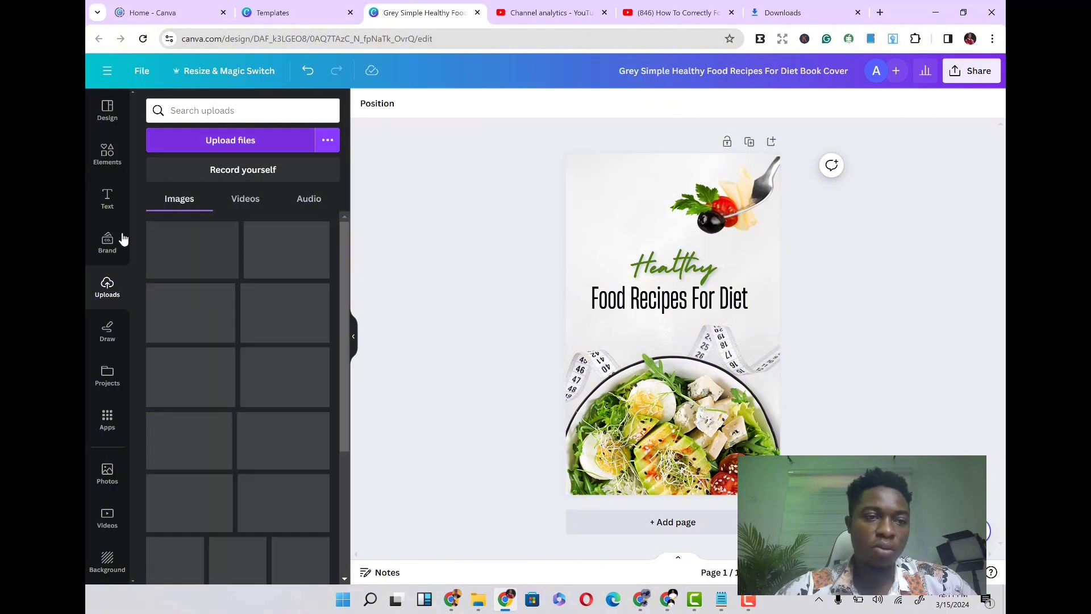
left_click(227, 150)
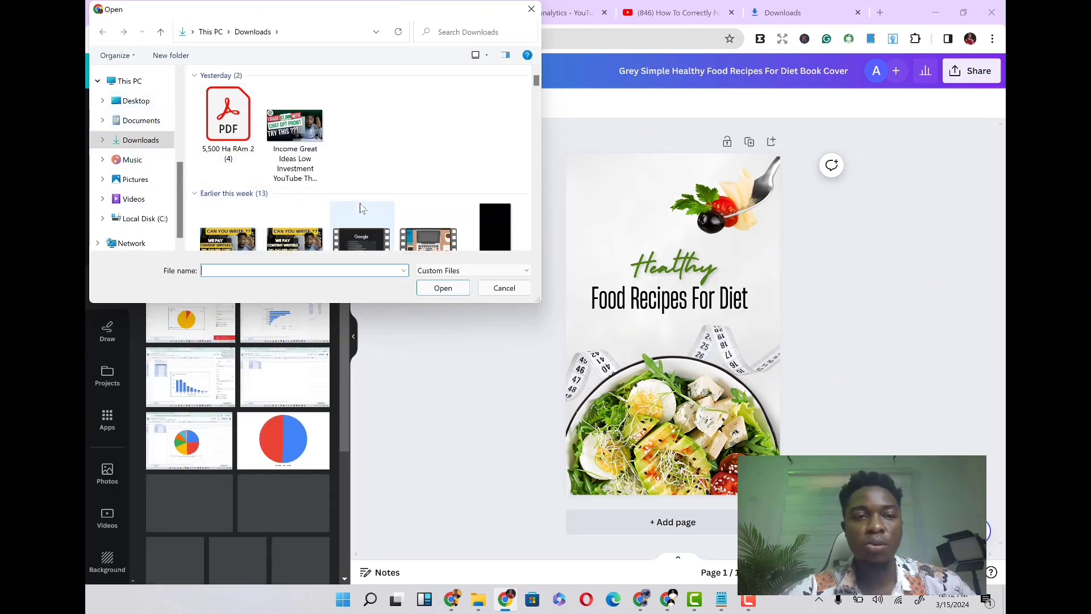
scroll(320, 227, "down", 10)
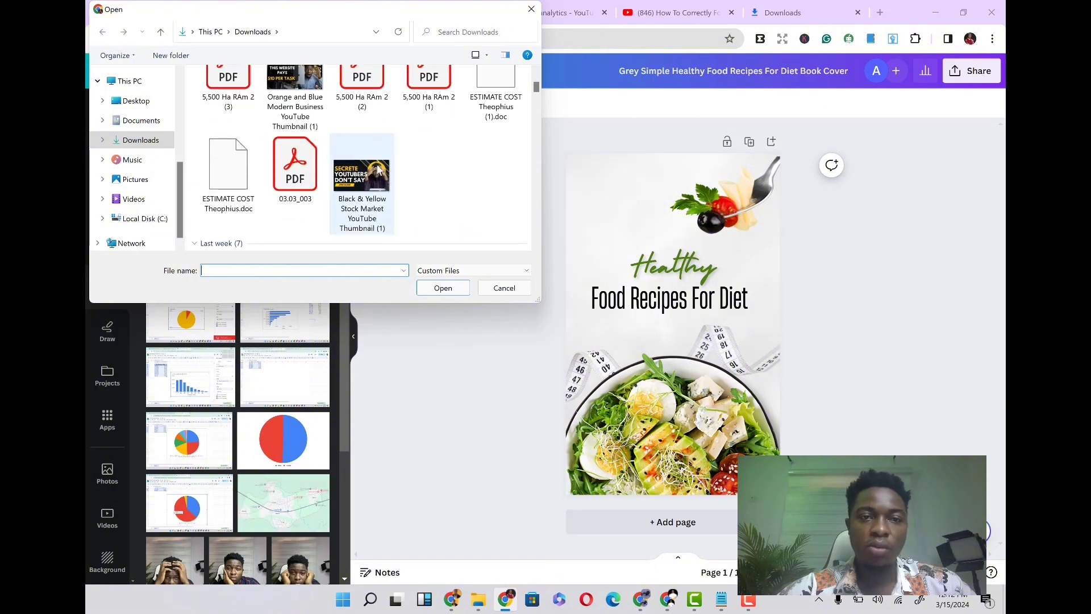
left_click(379, 170)
double_click(379, 170)
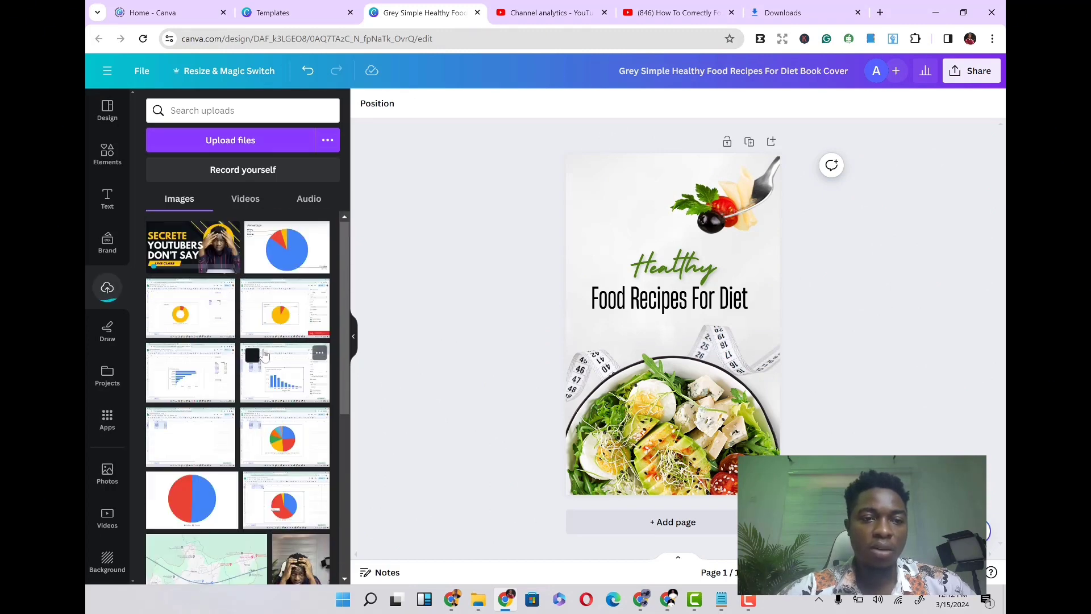
- Try placing the uploaded thumbnail image on the cover and moving it, then undo both changes
left_click(181, 252)
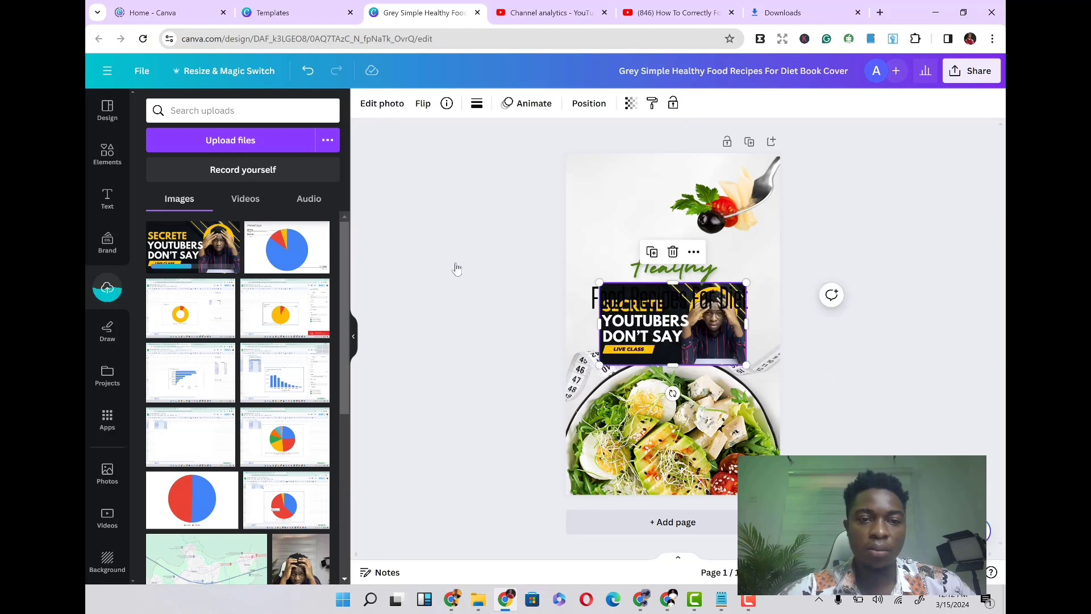
left_click_drag(668, 266, 534, 292)
left_click(307, 71)
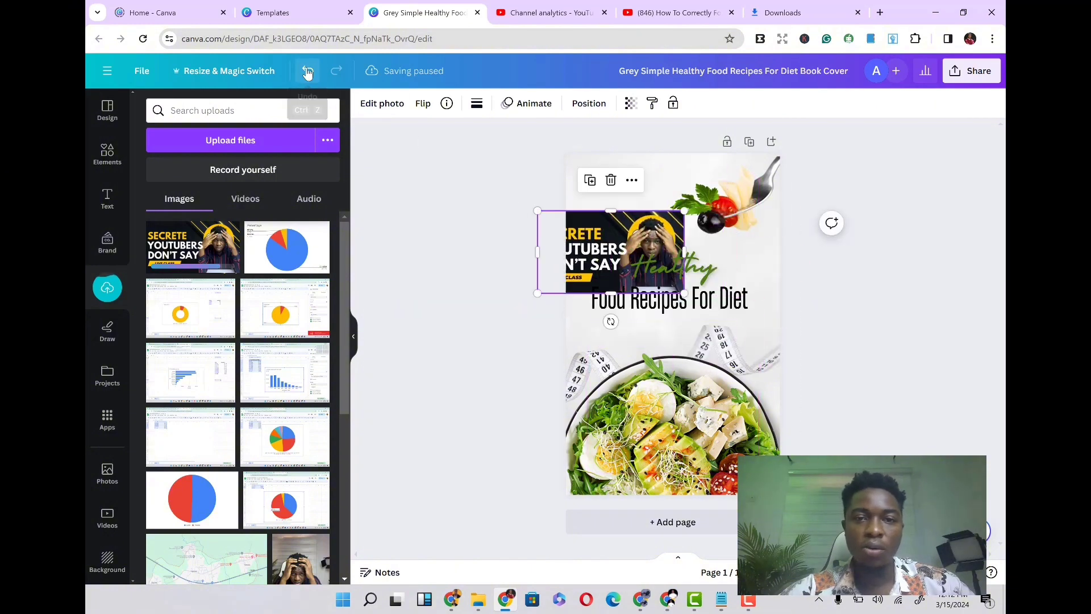
left_click(307, 71)
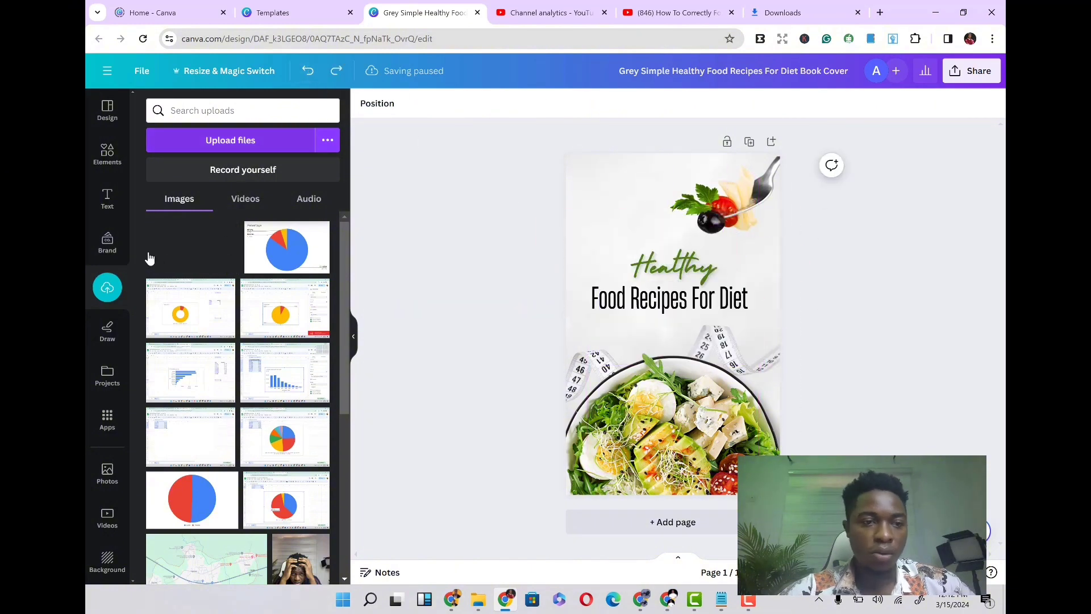
- Try drawing a red marker stroke near the cover's top, then undo it
left_click(108, 336)
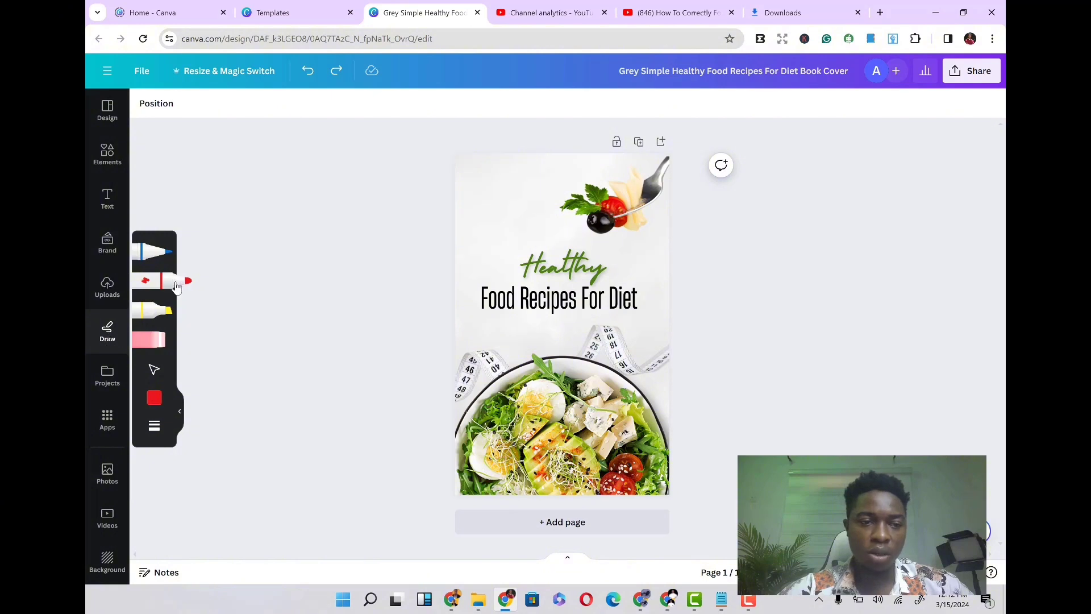
left_click(176, 287)
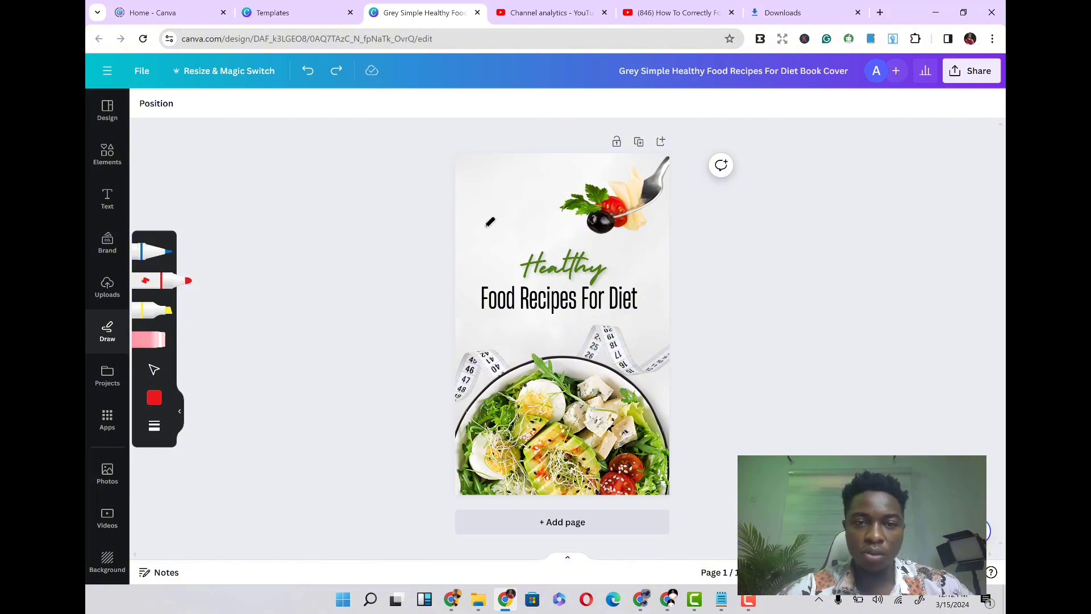
mouse_move(484, 227)
left_mouse_down()
mouse_move(505, 240)
mouse_move(571, 181)
left_mouse_up()
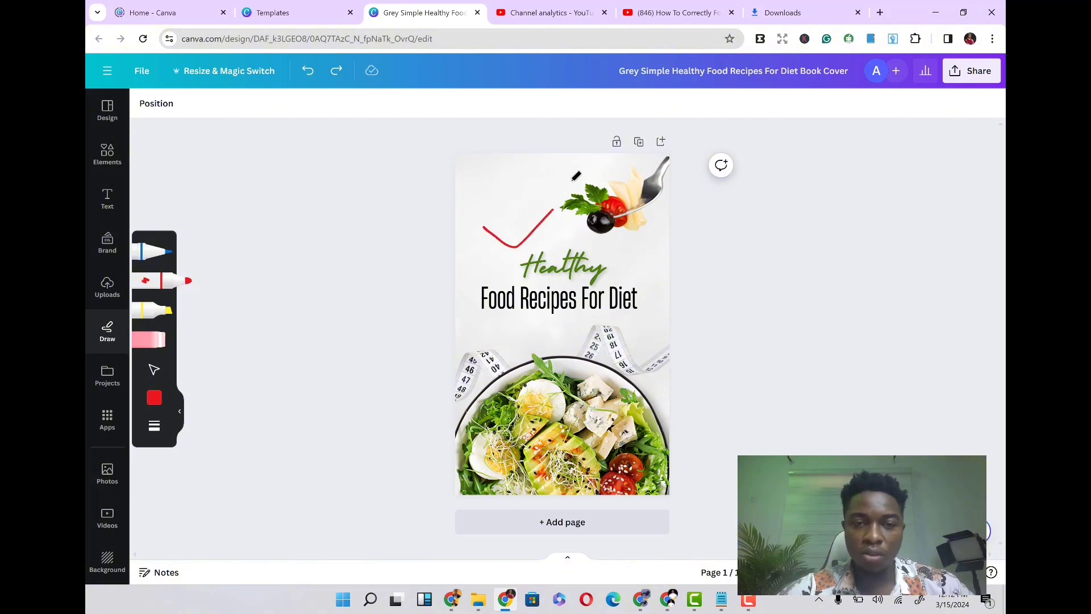
left_click(307, 71)
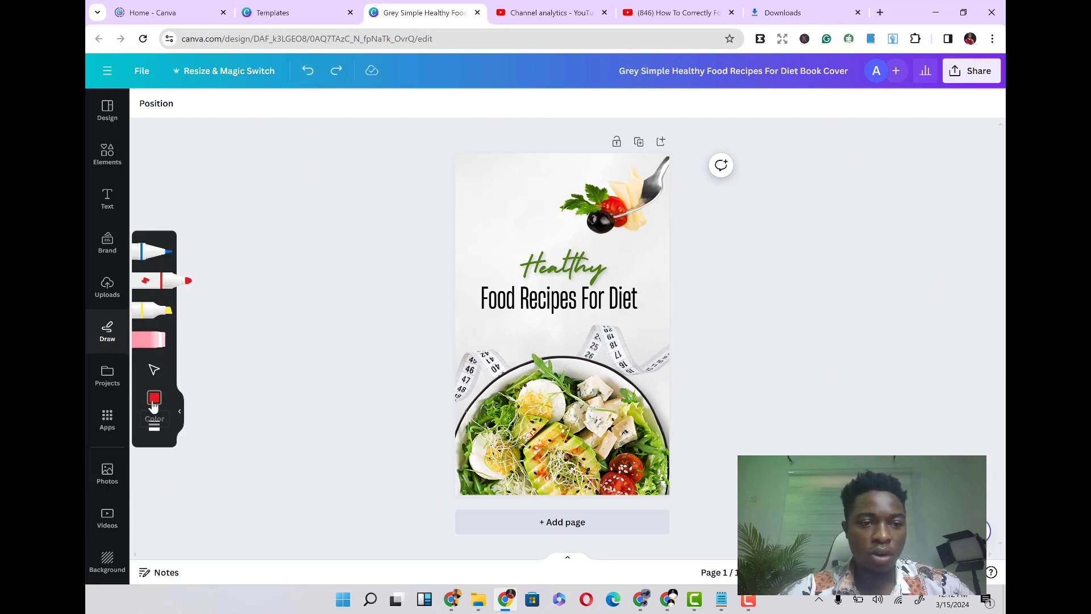
- Try drawing green marker strokes near the cover's top, then undo them
left_click(154, 399)
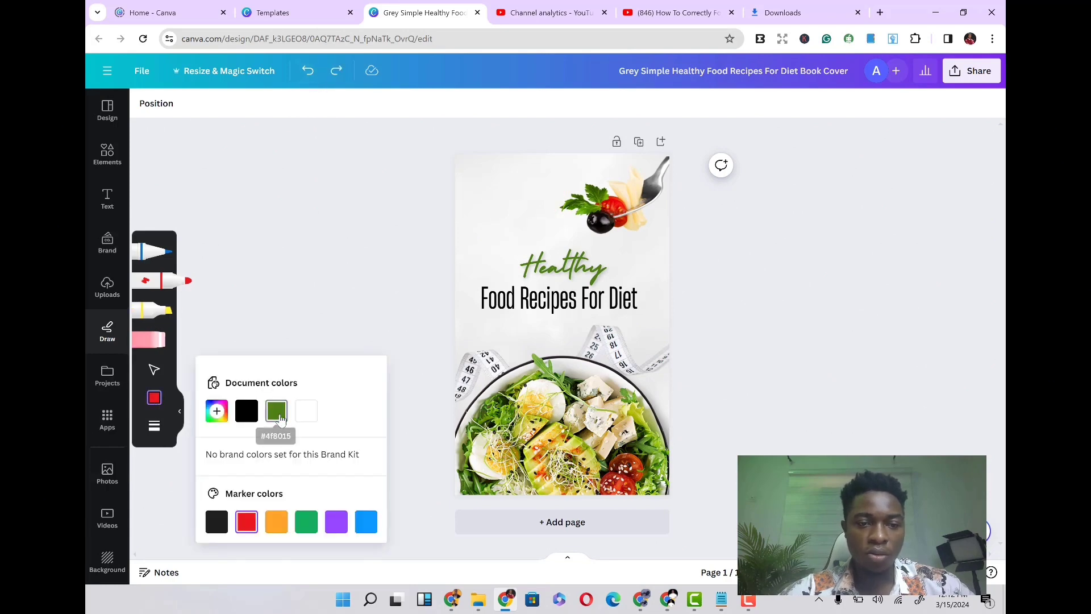
left_click(279, 417)
mouse_move(477, 248)
left_mouse_down()
mouse_move(485, 253)
mouse_move(563, 166)
left_mouse_up()
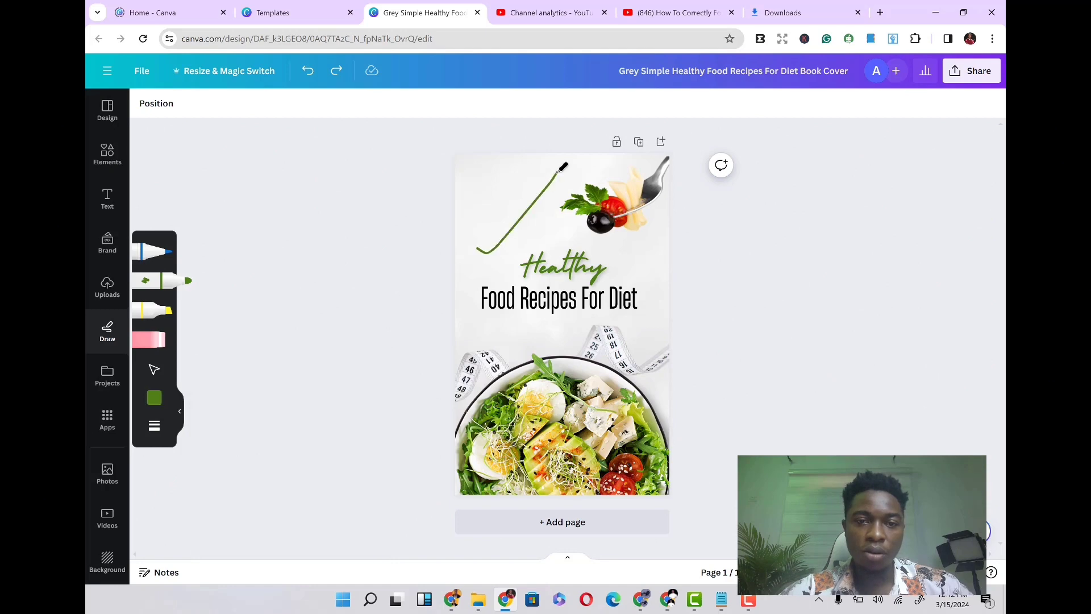
left_click_drag(488, 220, 571, 250)
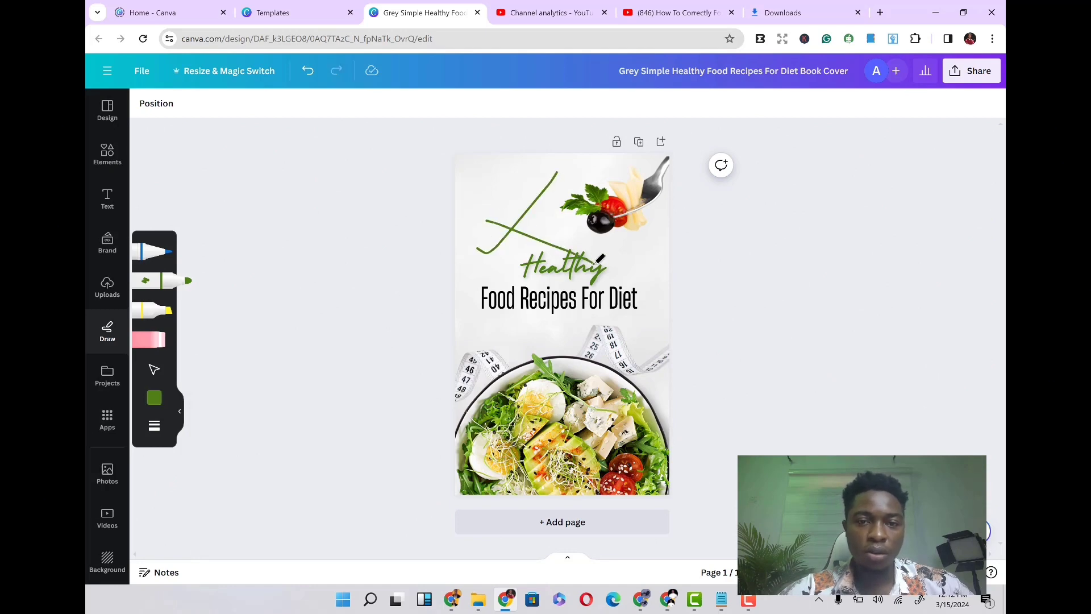
mouse_move(504, 152)
left_mouse_down()
mouse_move(465, 221)
mouse_move(522, 226)
mouse_move(494, 231)
mouse_move(528, 189)
mouse_move(500, 224)
left_mouse_up()
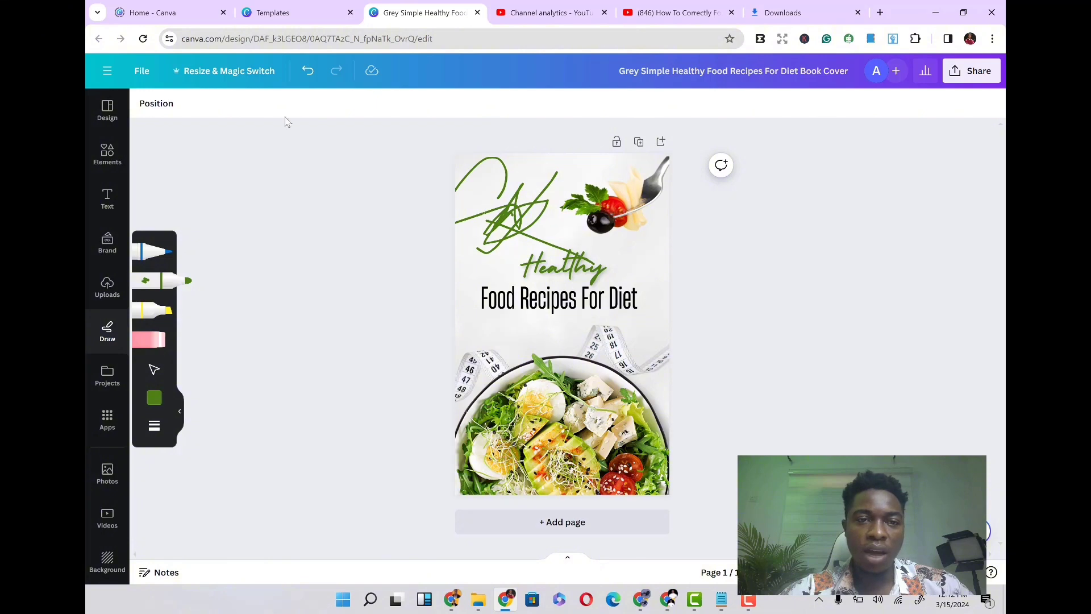
left_click(307, 78)
left_click(307, 76)
left_click(308, 75)
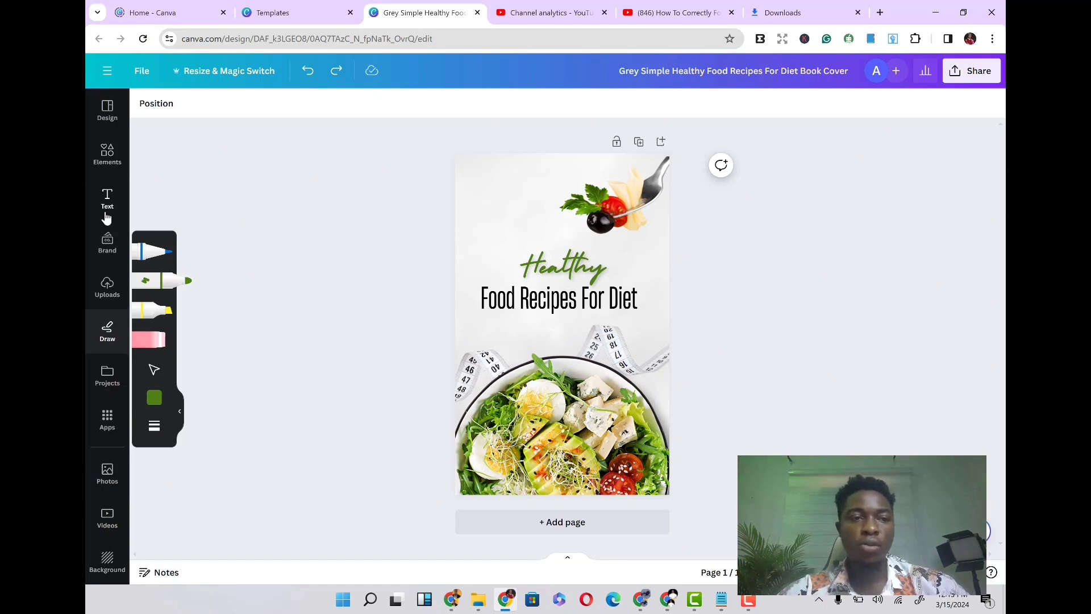
- Replace the script heading 'Healthy' with 'Best'
left_click(107, 164)
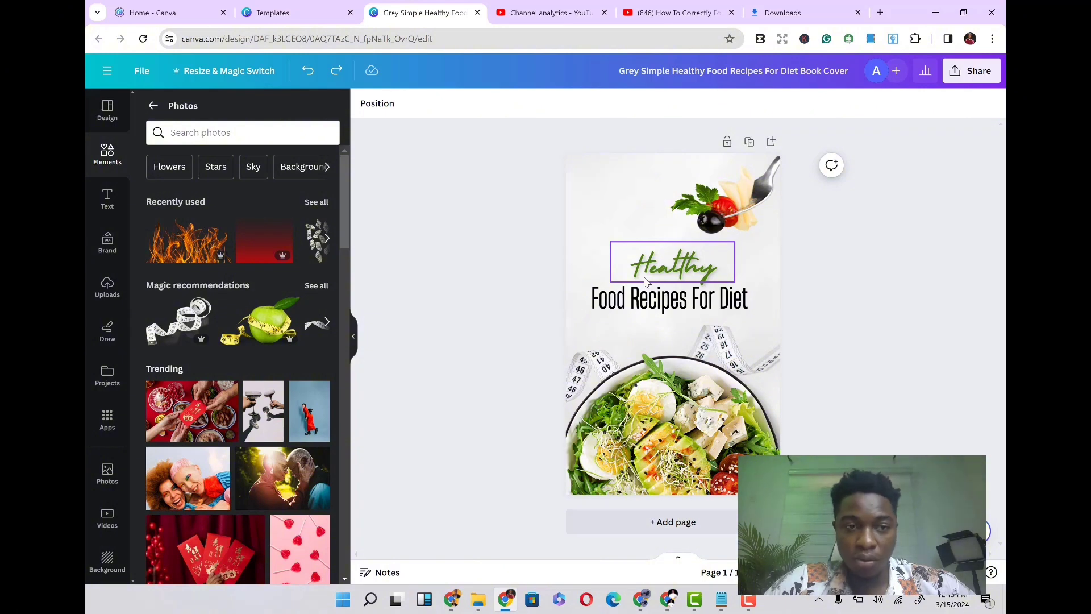
left_click(705, 272)
double_click(694, 267)
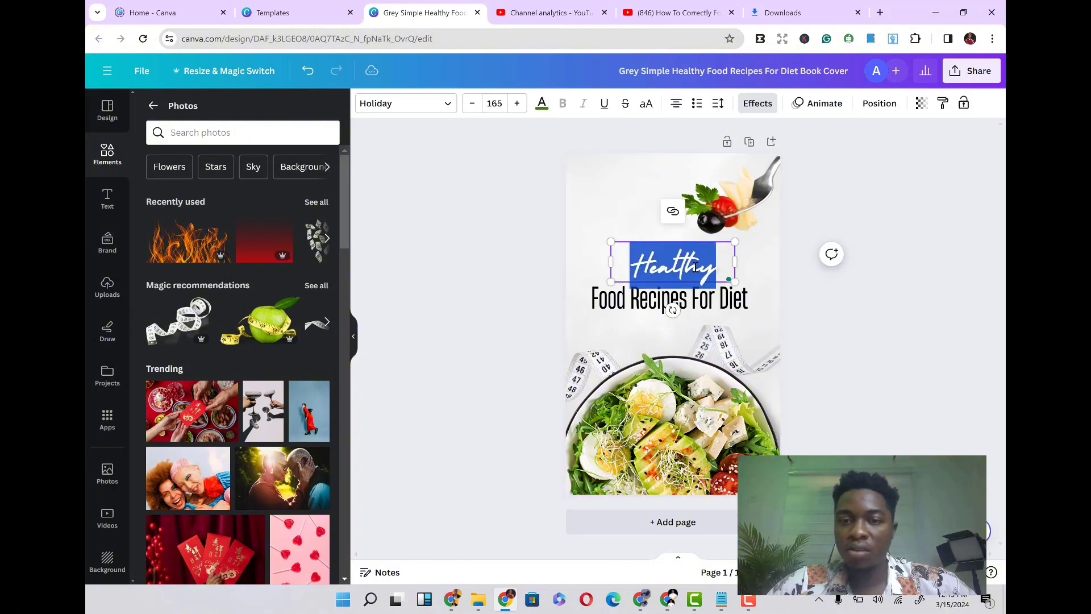
left_click(676, 299)
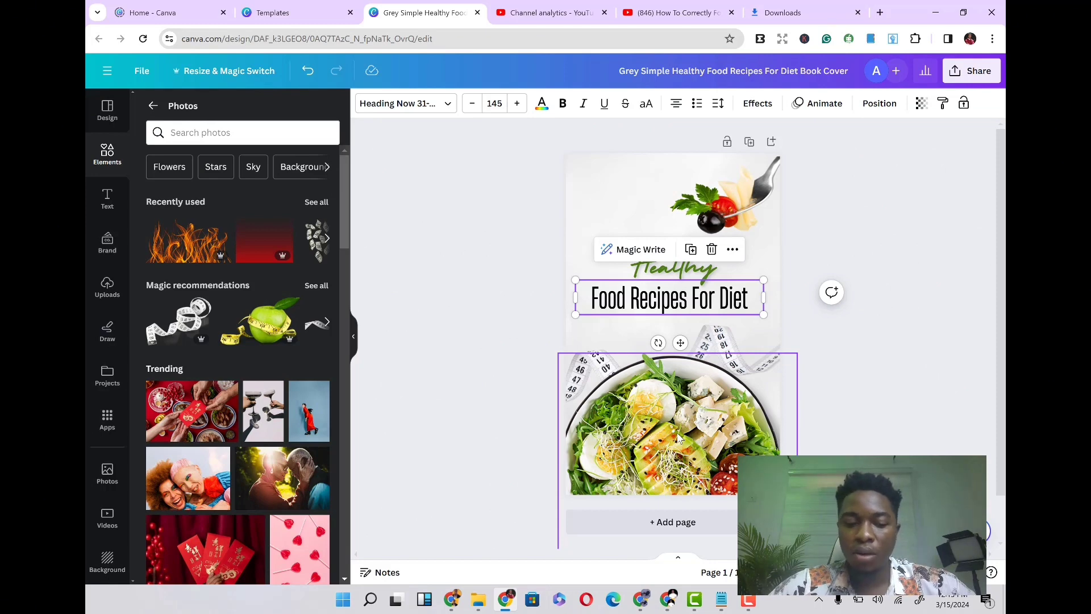
left_click(671, 275)
left_click(670, 271)
double_click(671, 272)
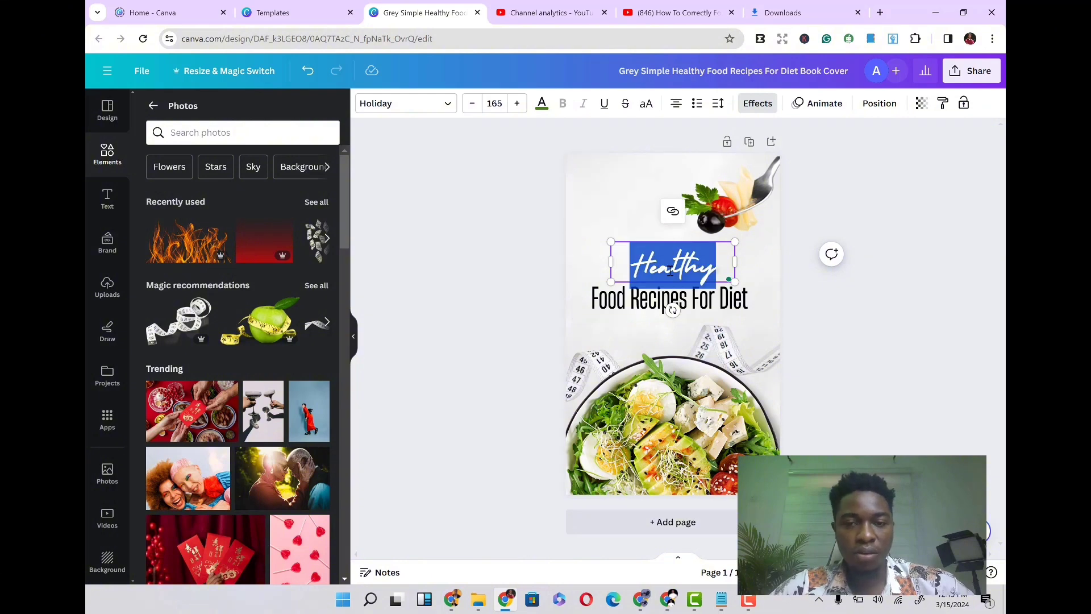
type("Best")
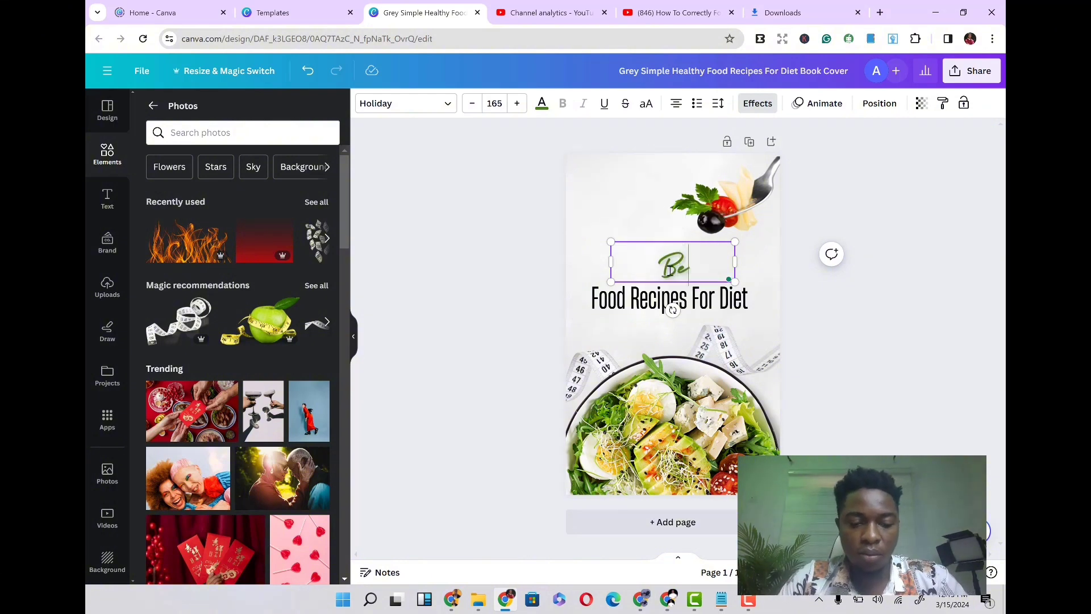
- Replace the main title text with 'Diet For Pregnat Women'
left_click(656, 302)
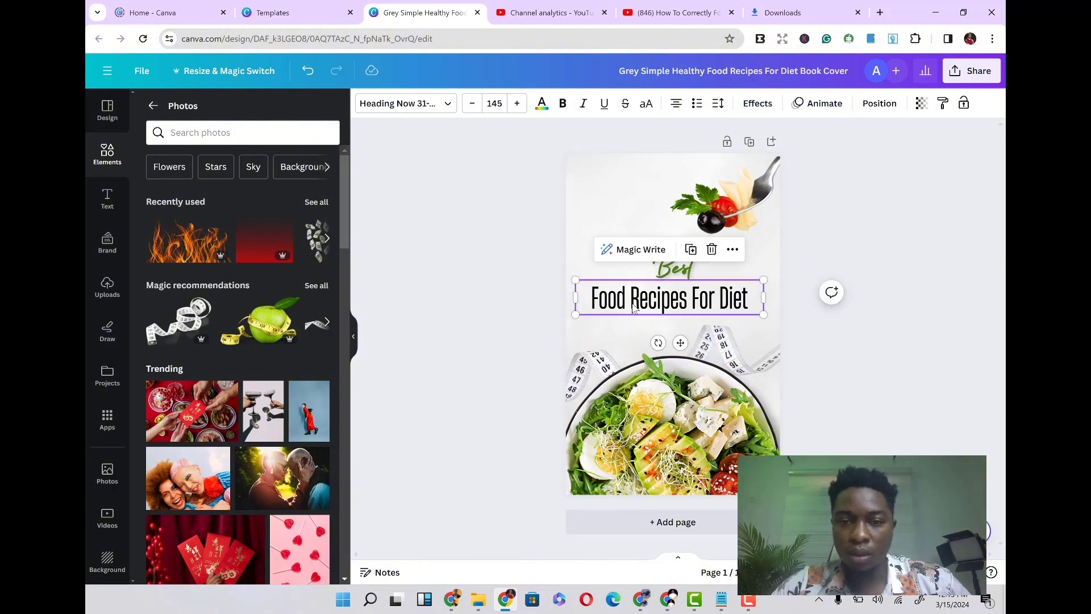
double_click(629, 303)
double_click(633, 303)
triple_click(633, 302)
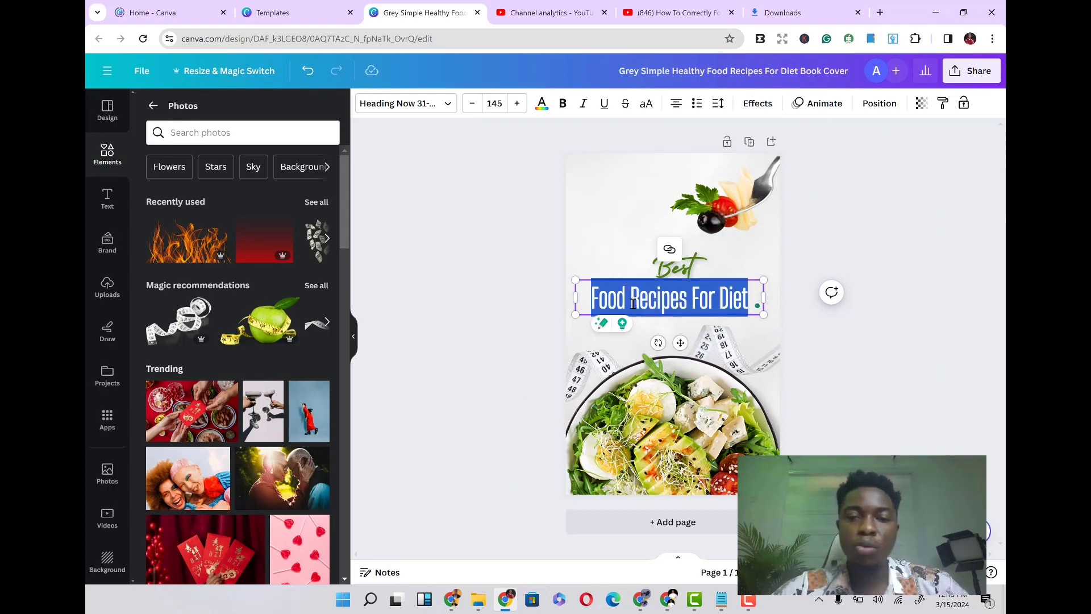
type("d")
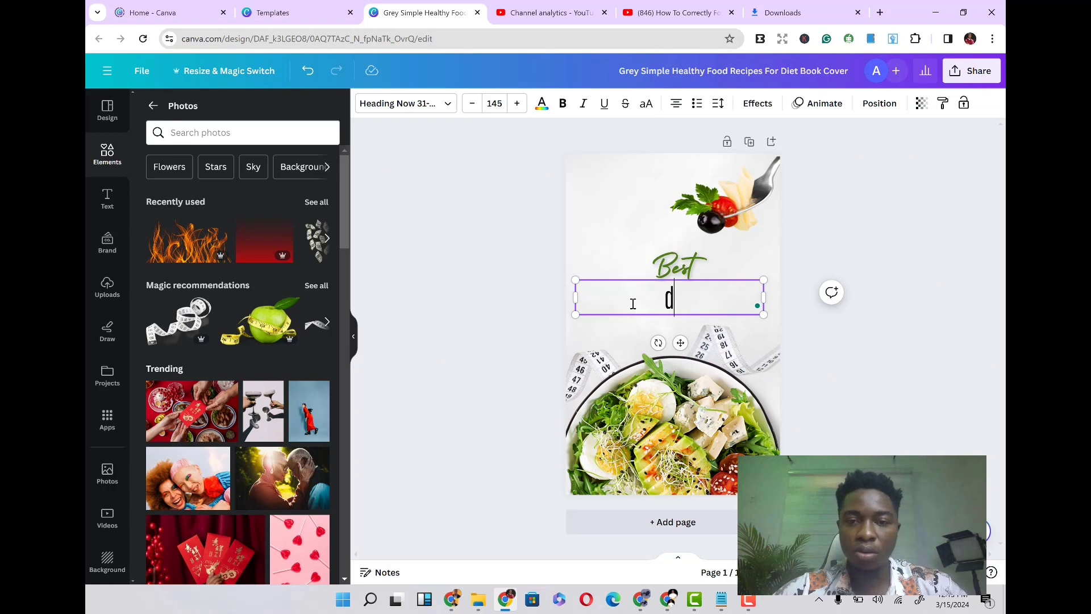
type("ie")
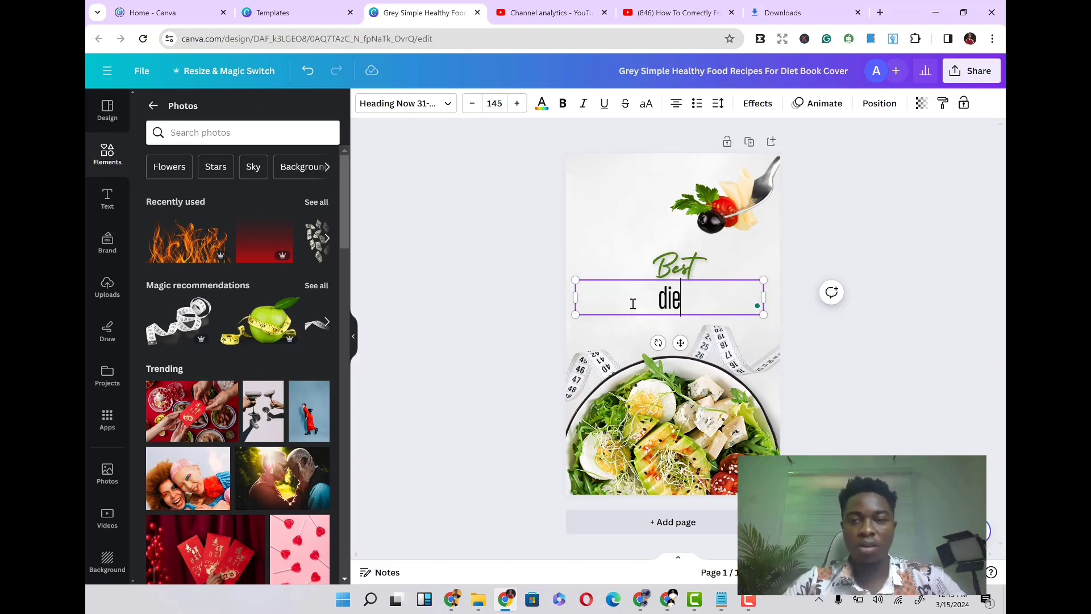
key("BackSpace")
key("BackSpace")
key("BackSpace")
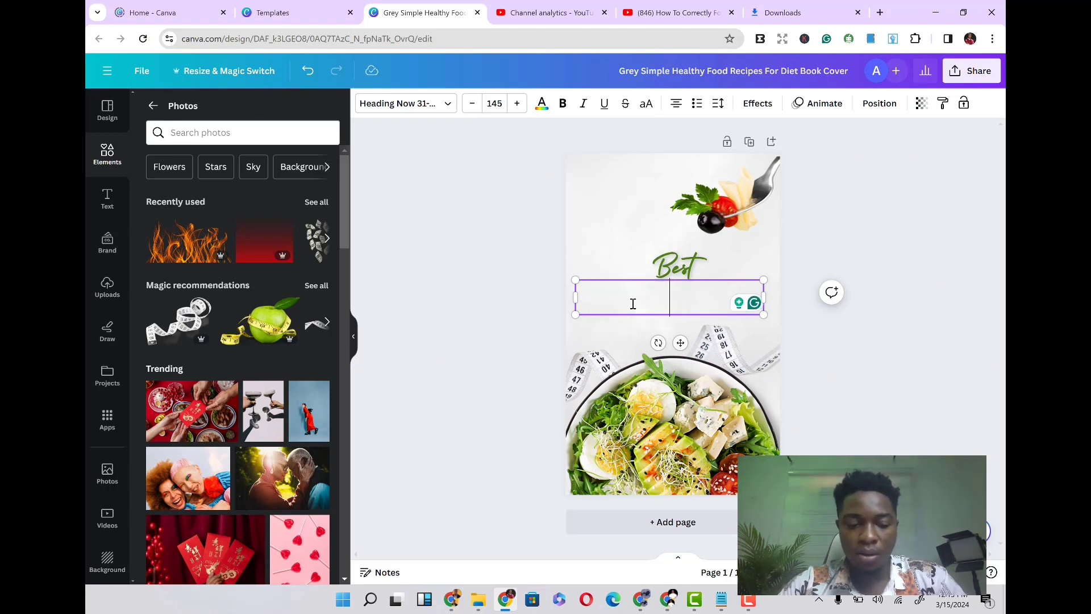
type("Dient")
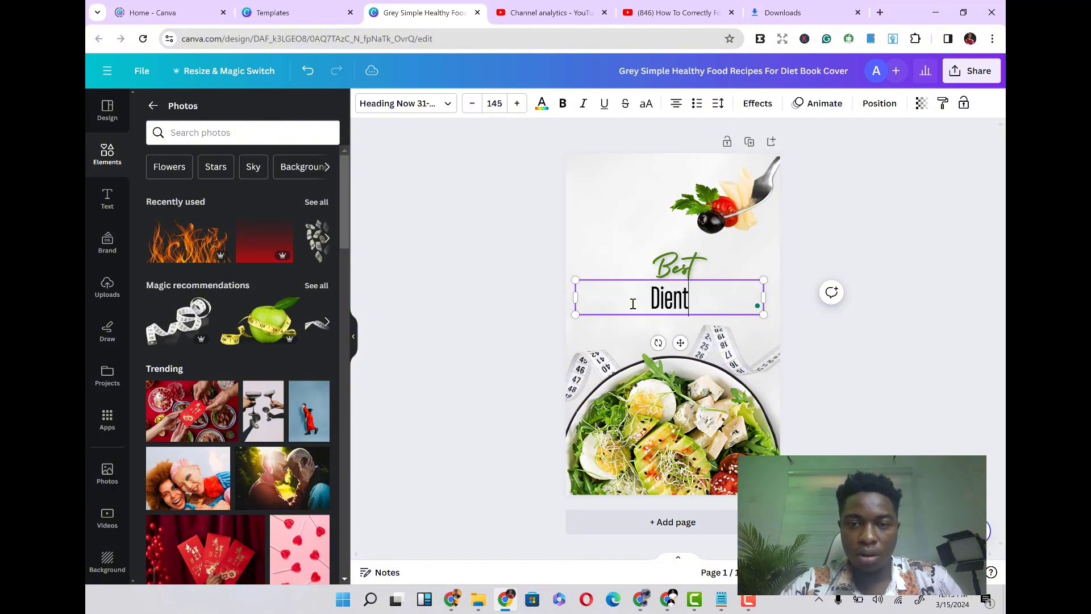
key("BackSpace")
key("BackSpace")
type("t")
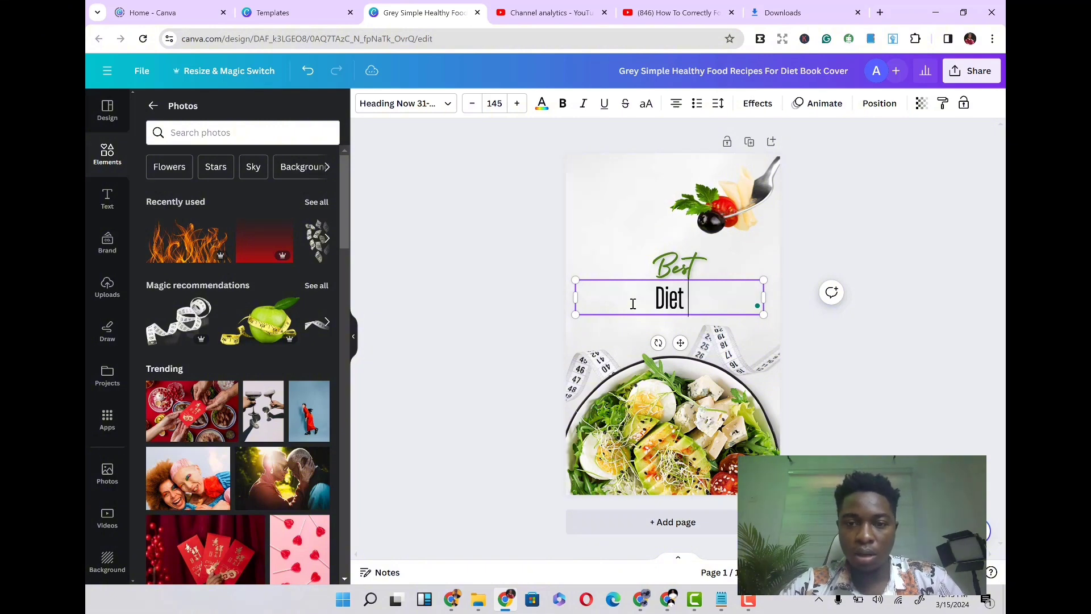
type(" For P")
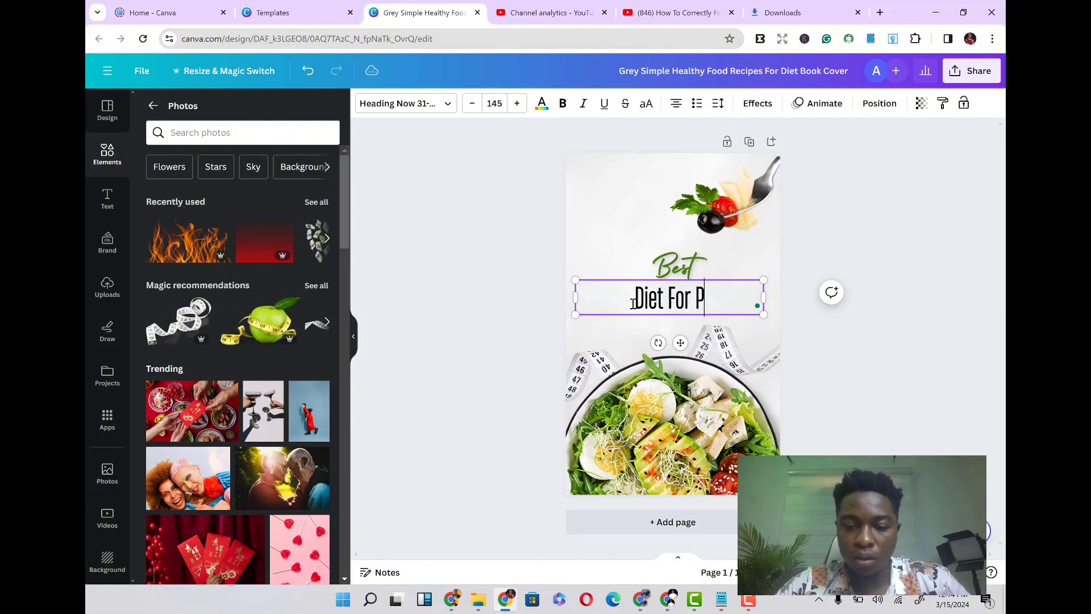
type("reg")
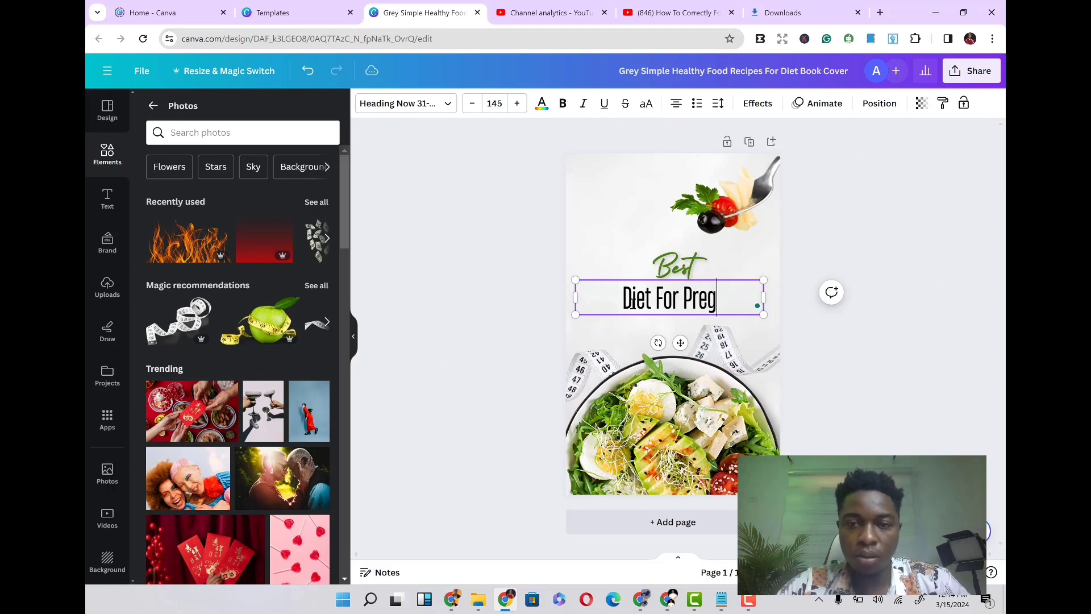
type("nat")
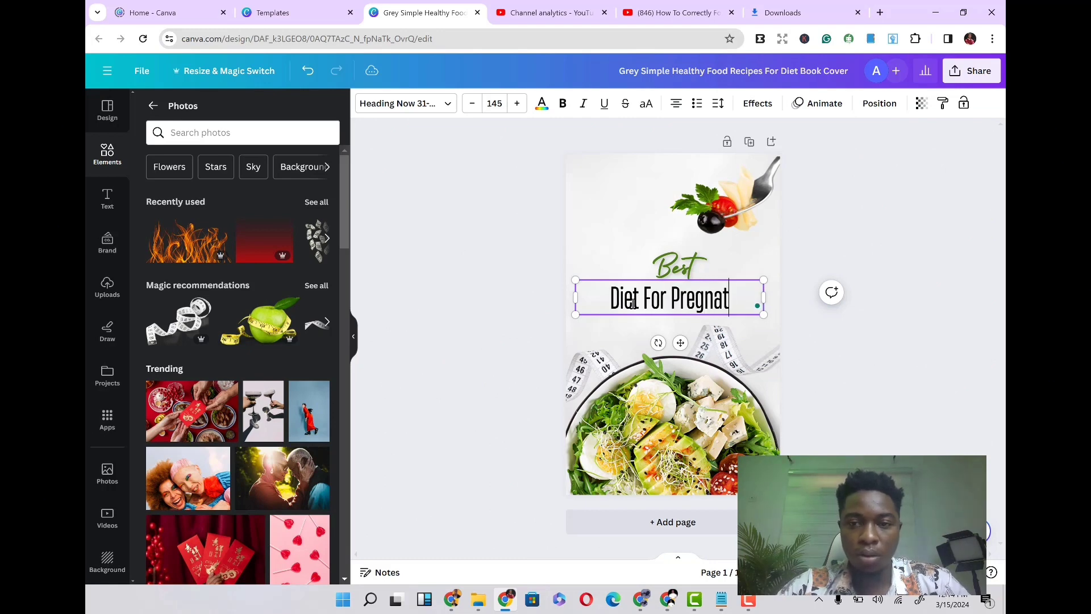
type(" W")
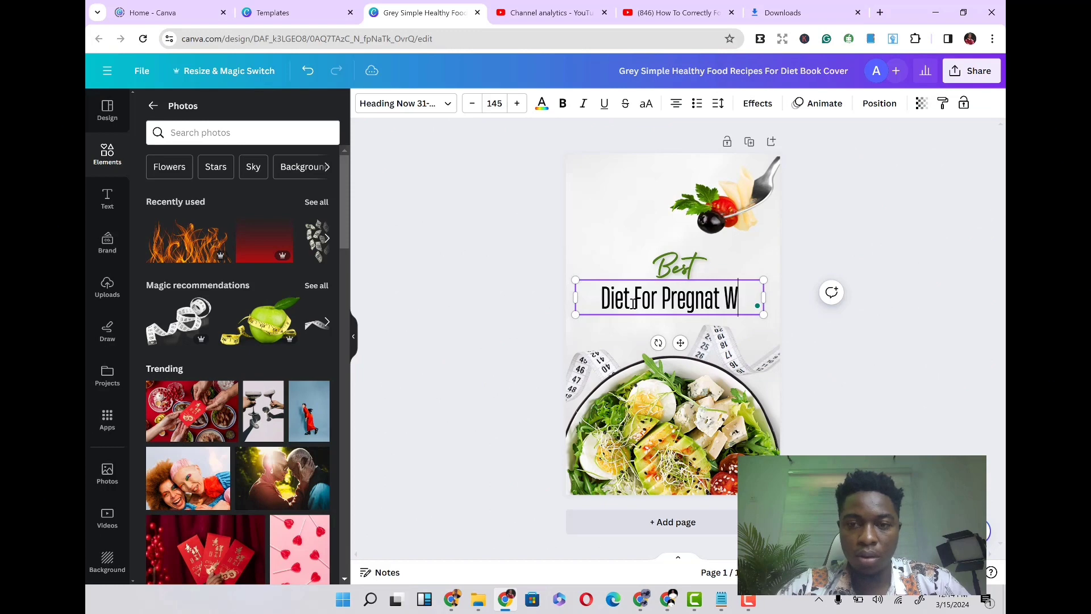
type("omen")
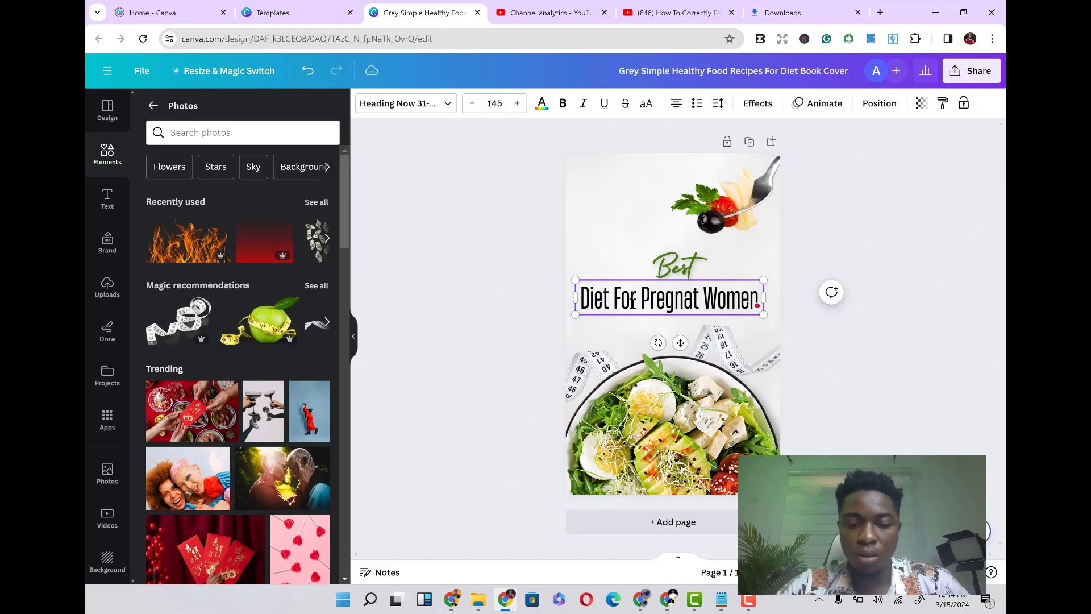
- Delete the measuring tape image behind the salad bowl
left_click_drag(483, 209, 523, 273)
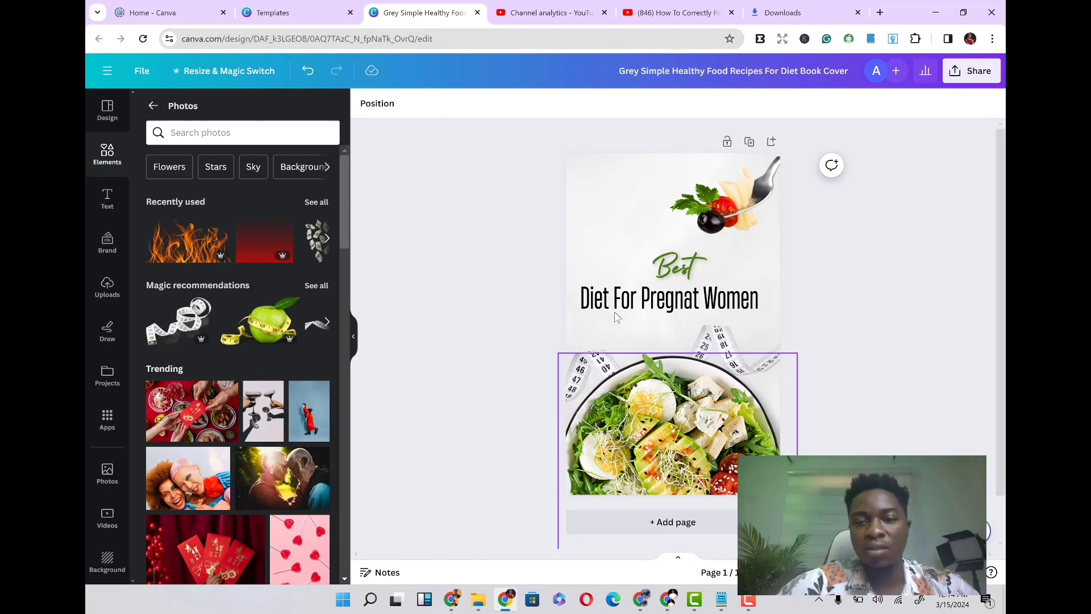
left_click(736, 349)
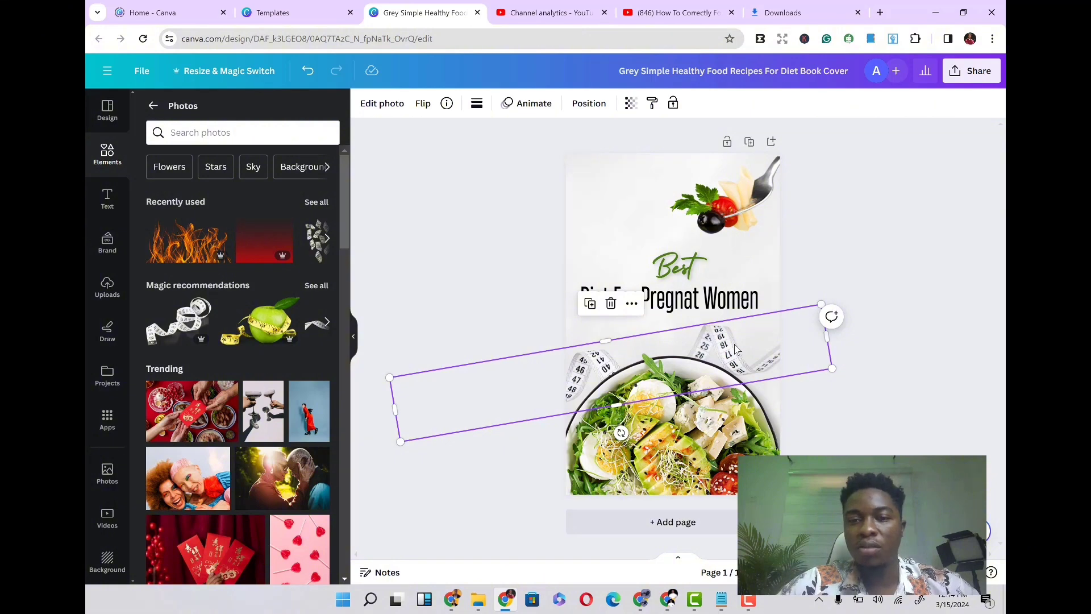
left_click_drag(735, 349, 752, 252)
key("Delete")
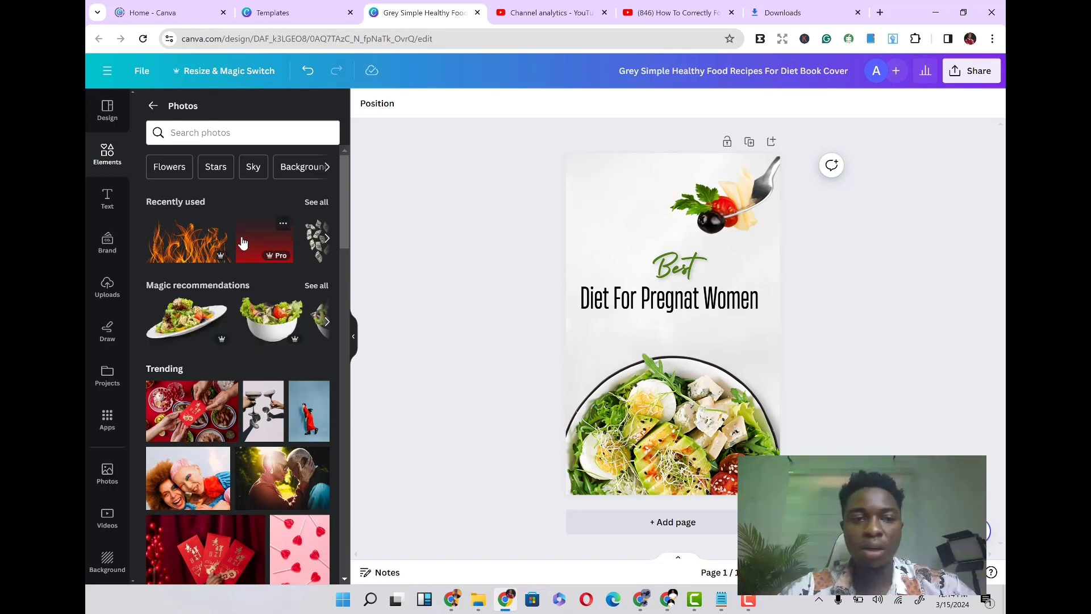
- Search the photo library for 'pregnant woman'
left_click(208, 133)
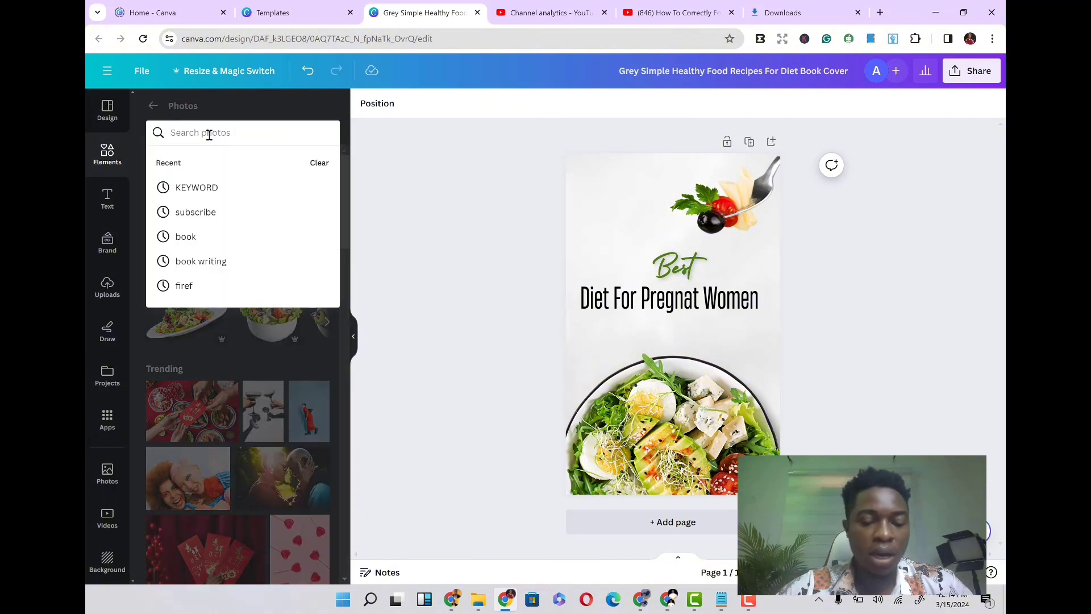
type("preh")
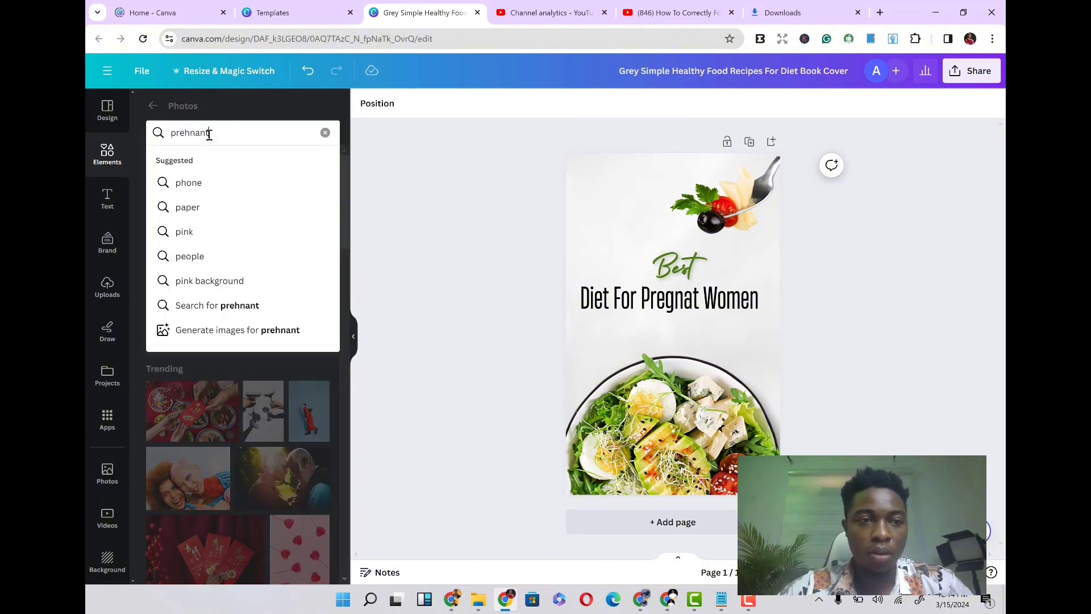
type("nant")
key("BackSpace")
key("BackSpace")
key("BackSpace")
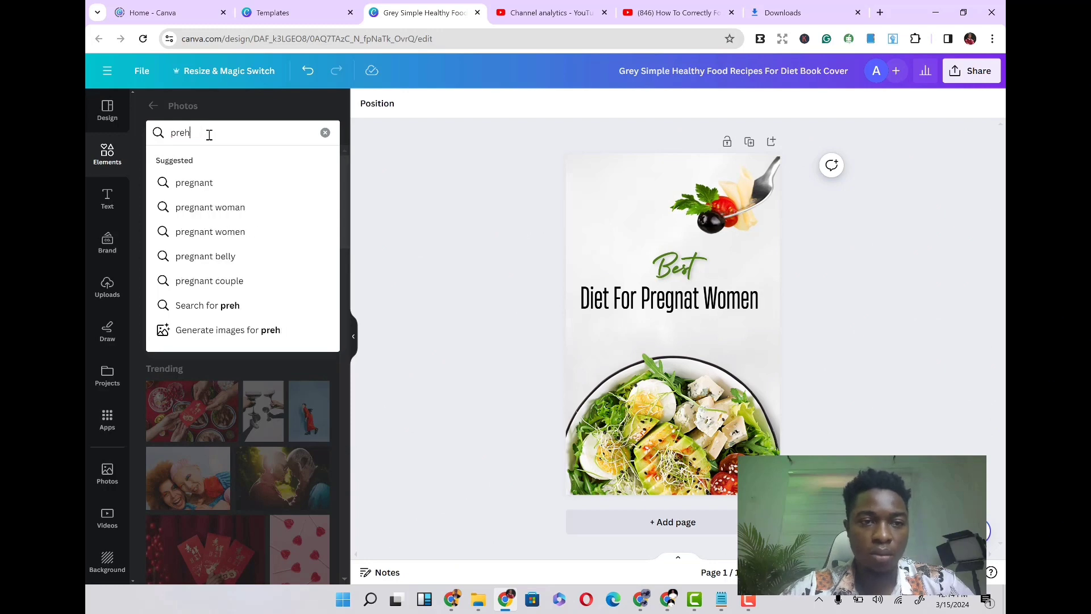
key("BackSpace")
type("gnant w")
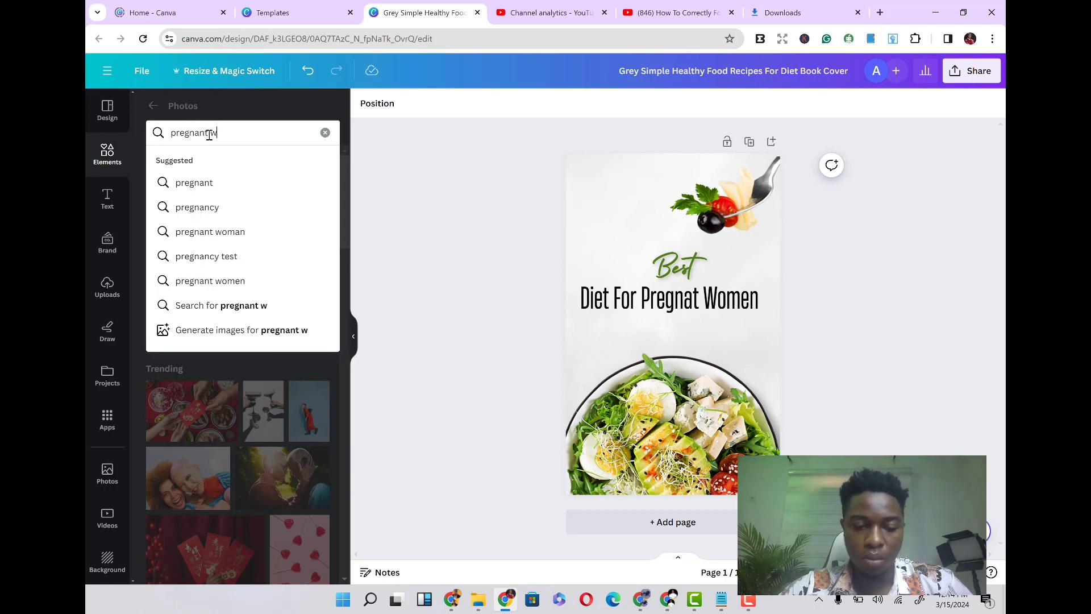
type("ome")
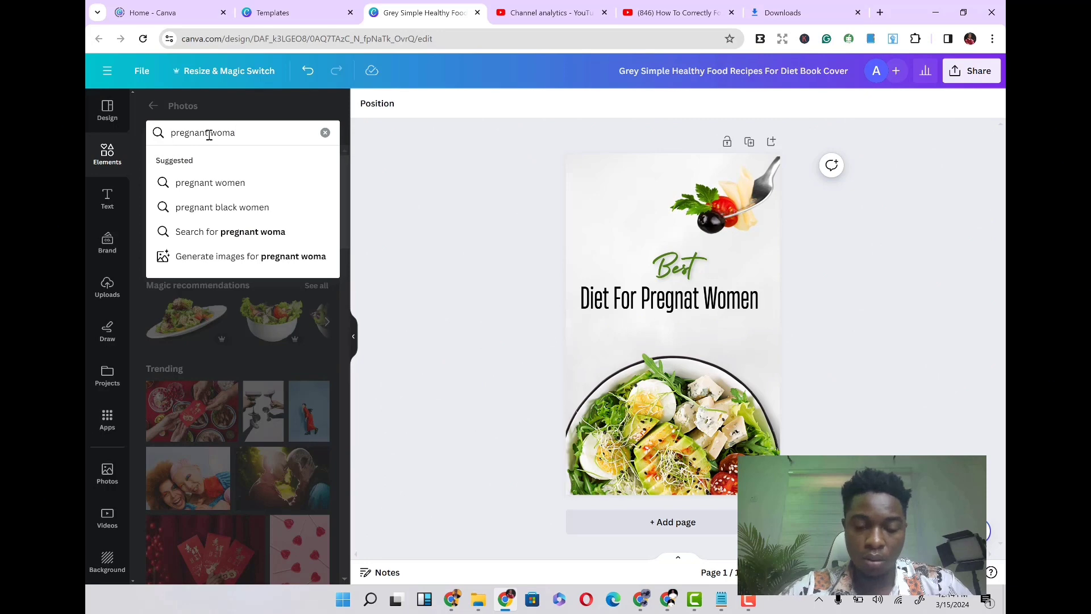
type("n")
key("Return")
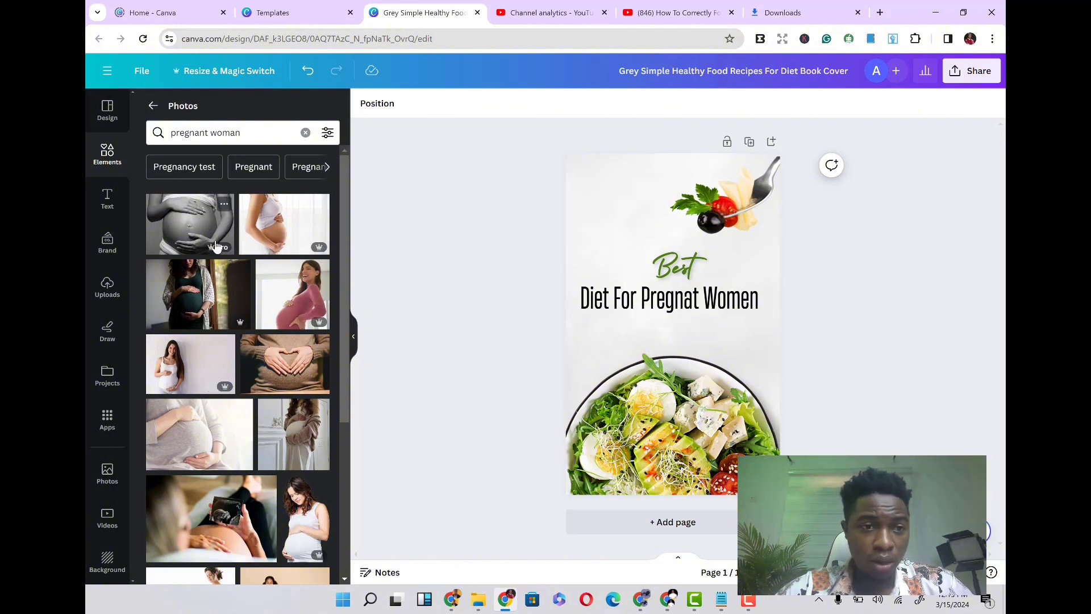
- Browse through the pregnant woman photo results
scroll(253, 352, "down", 4)
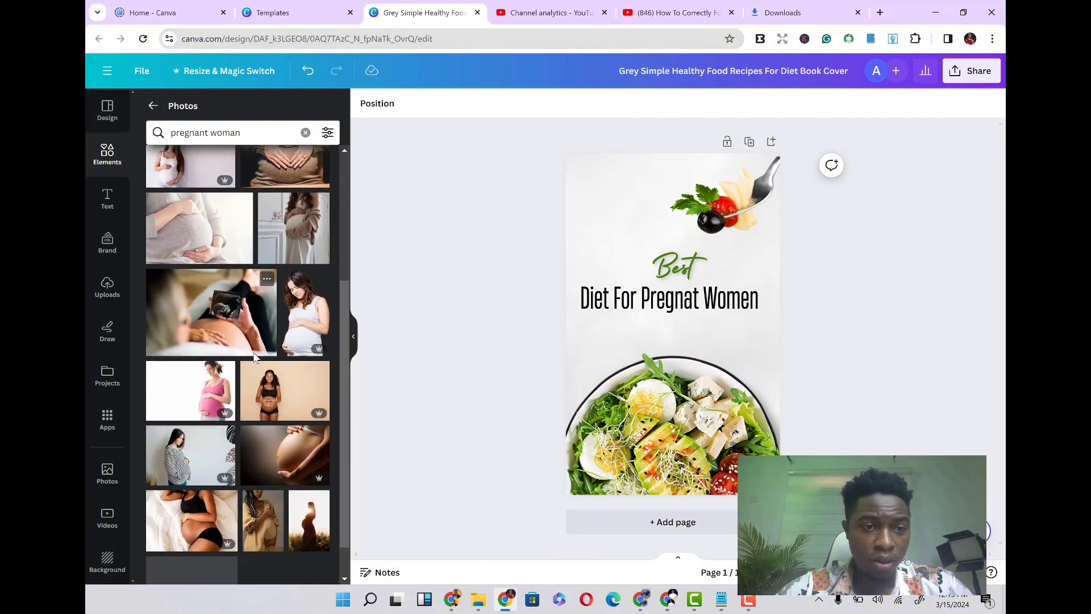
scroll(254, 357, "down", 3)
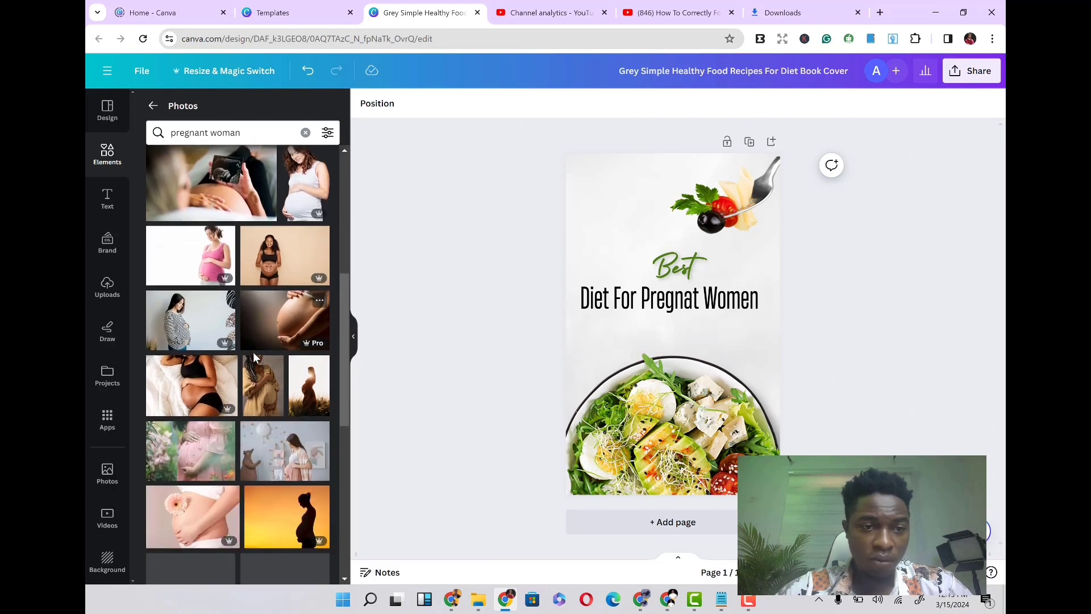
scroll(254, 356, "down", 6)
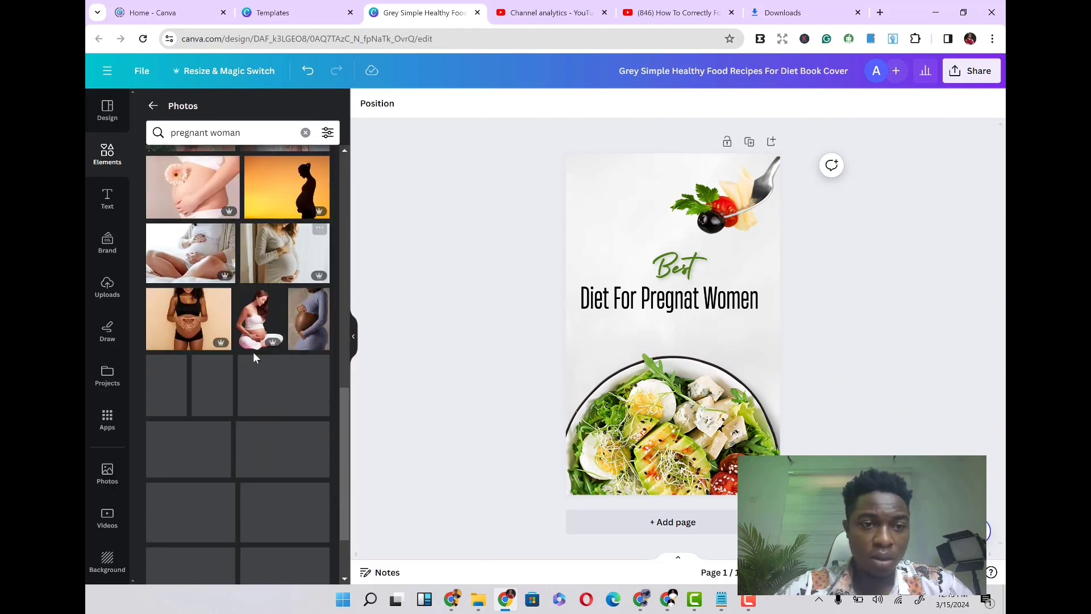
scroll(253, 355, "down", 1)
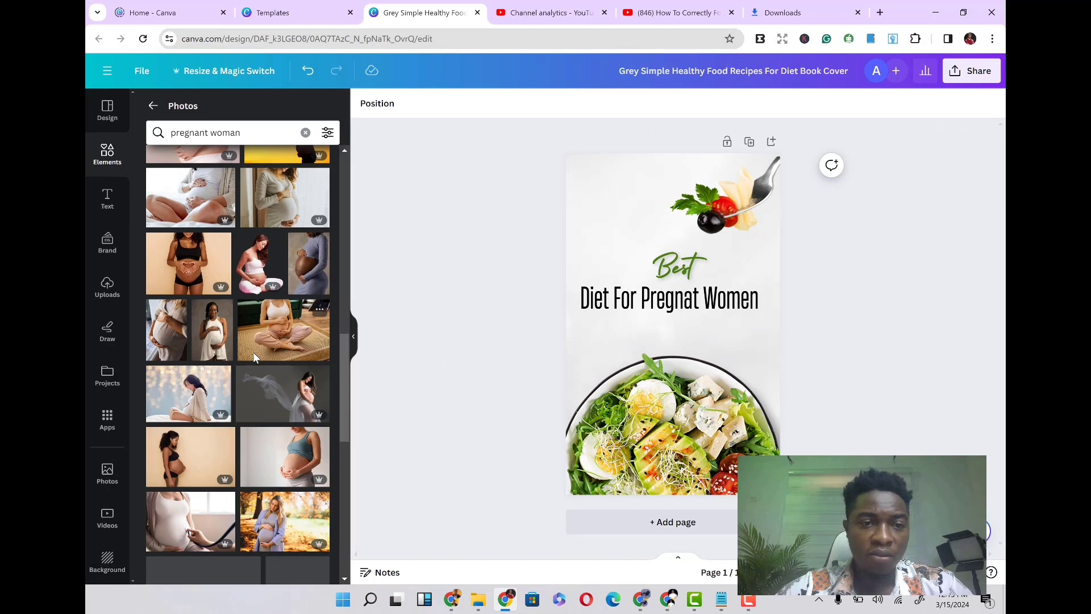
scroll(253, 357, "down", 2)
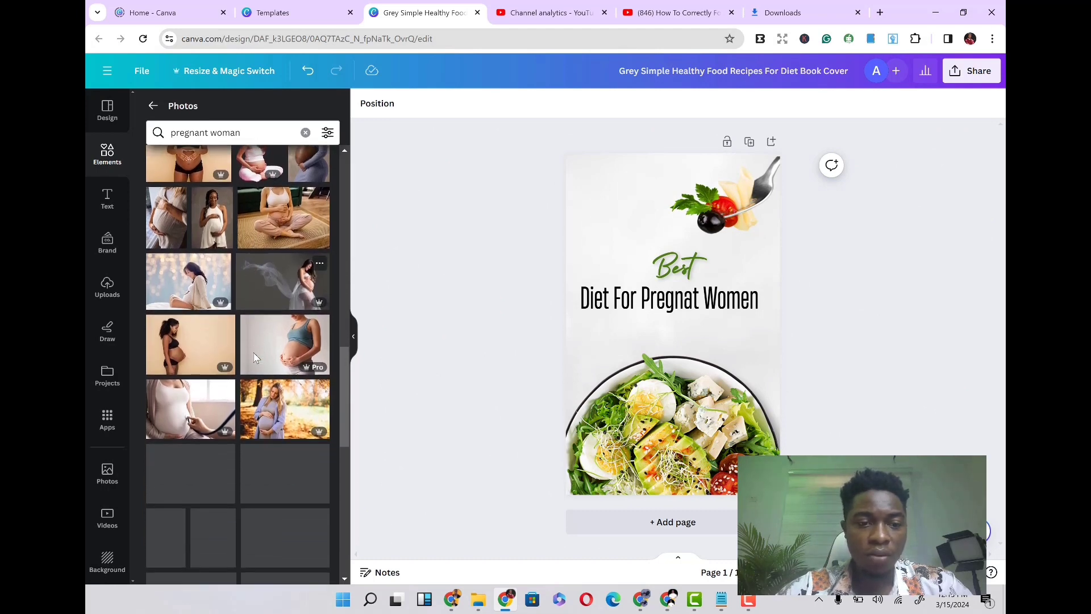
scroll(253, 357, "down", 2)
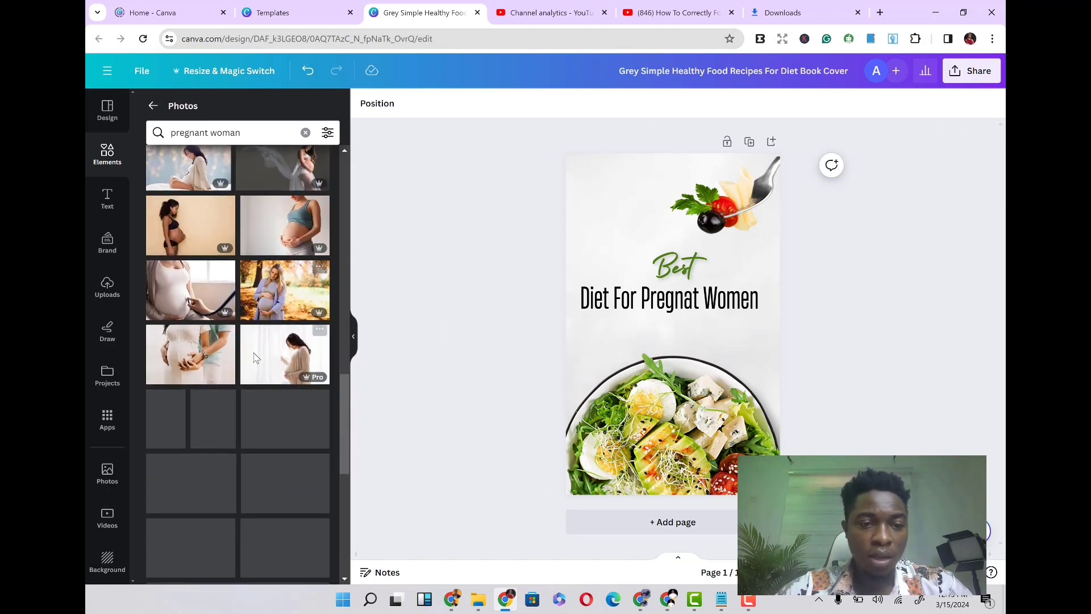
scroll(254, 357, "down", 2)
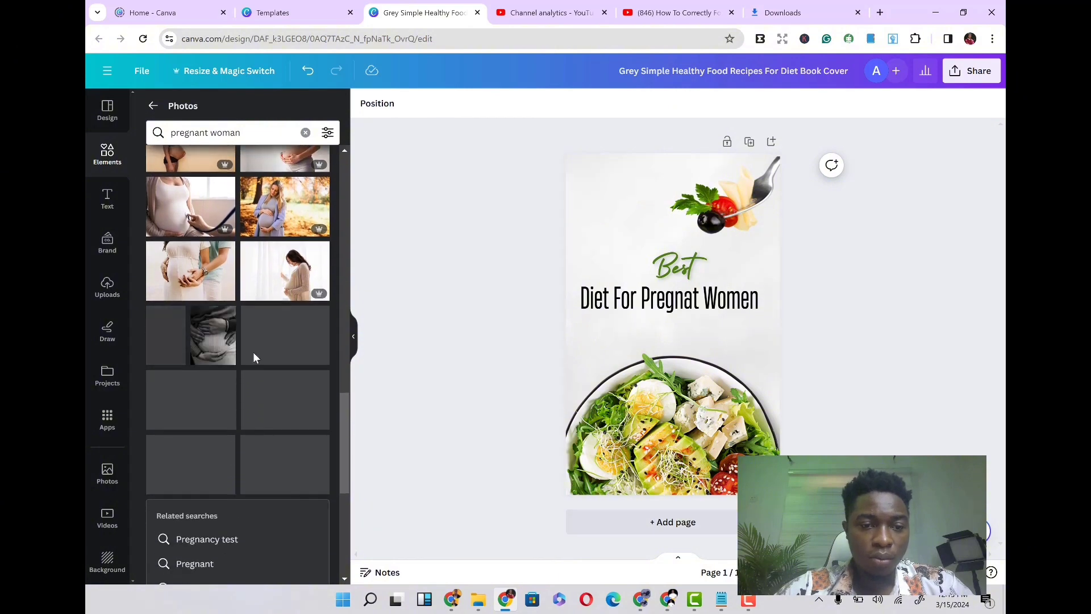
scroll(254, 357, "down", 3)
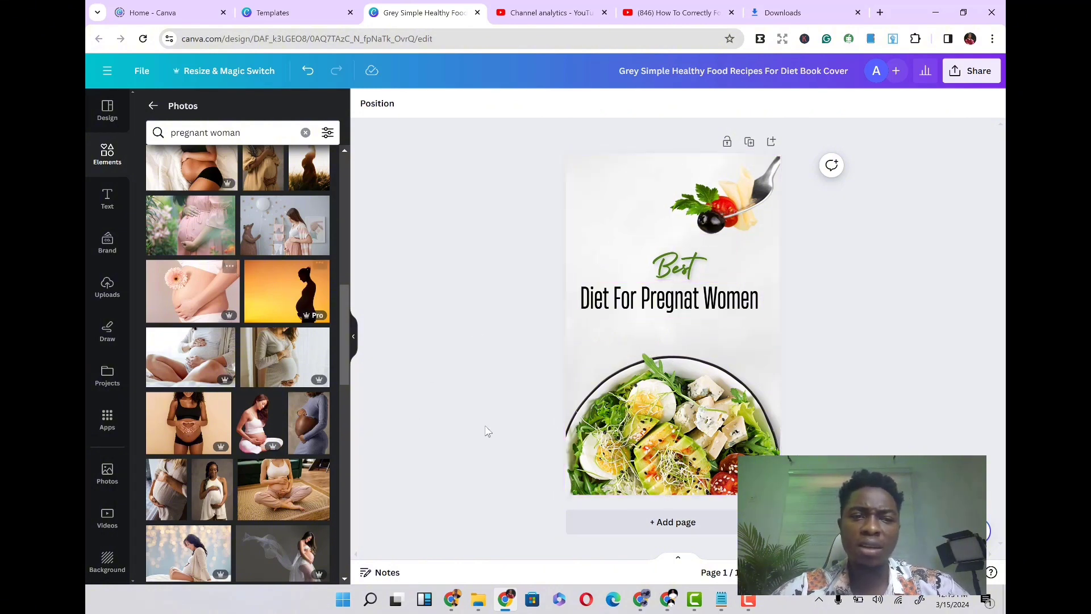
scroll(278, 292, "up", 3)
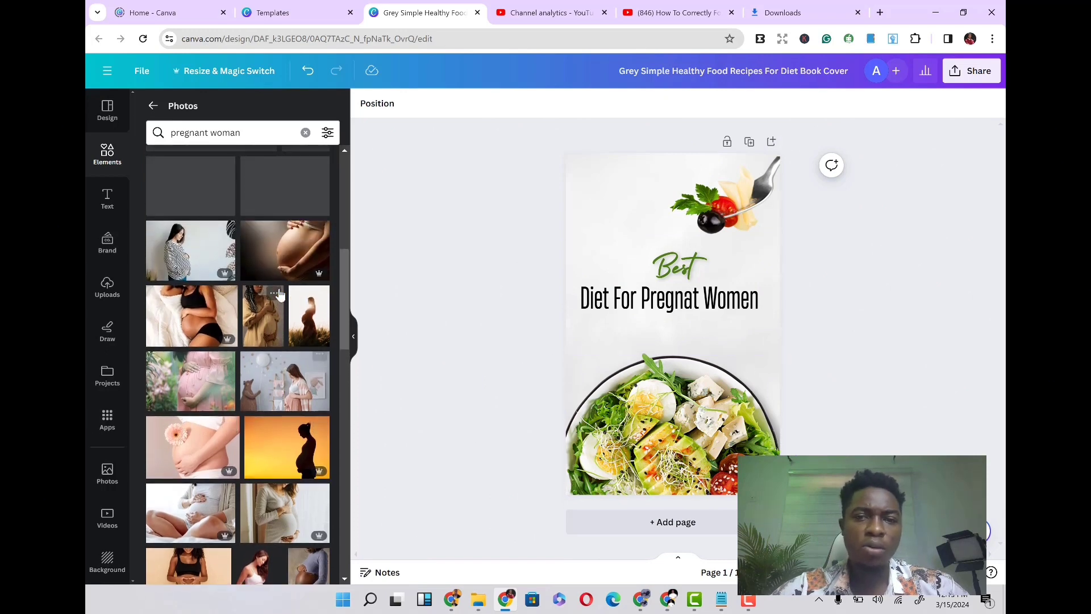
scroll(278, 293, "up", 1)
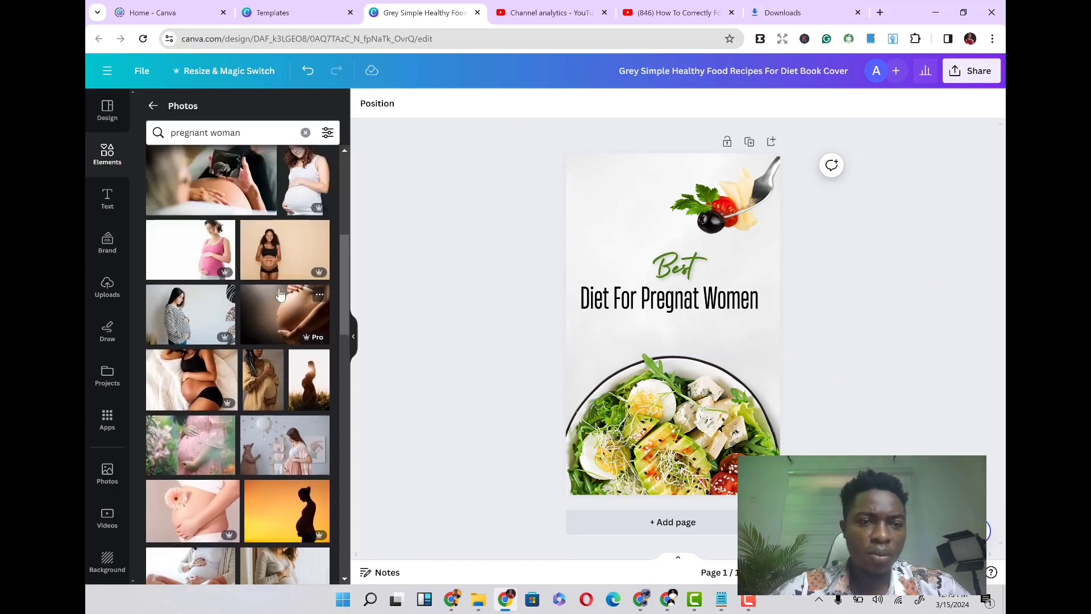
scroll(280, 293, "up", 3)
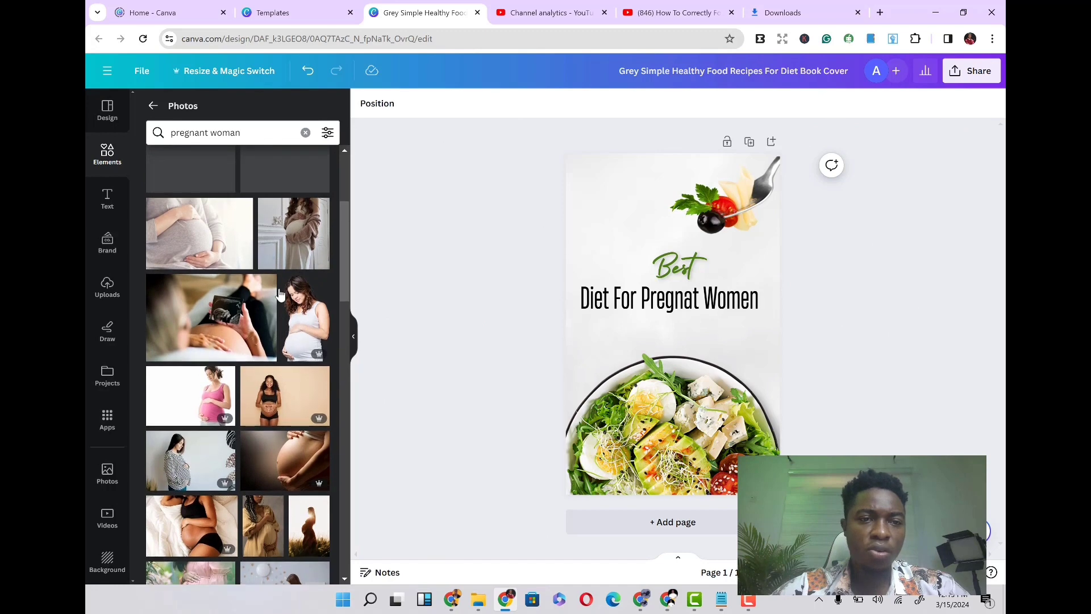
scroll(280, 292, "up", 1)
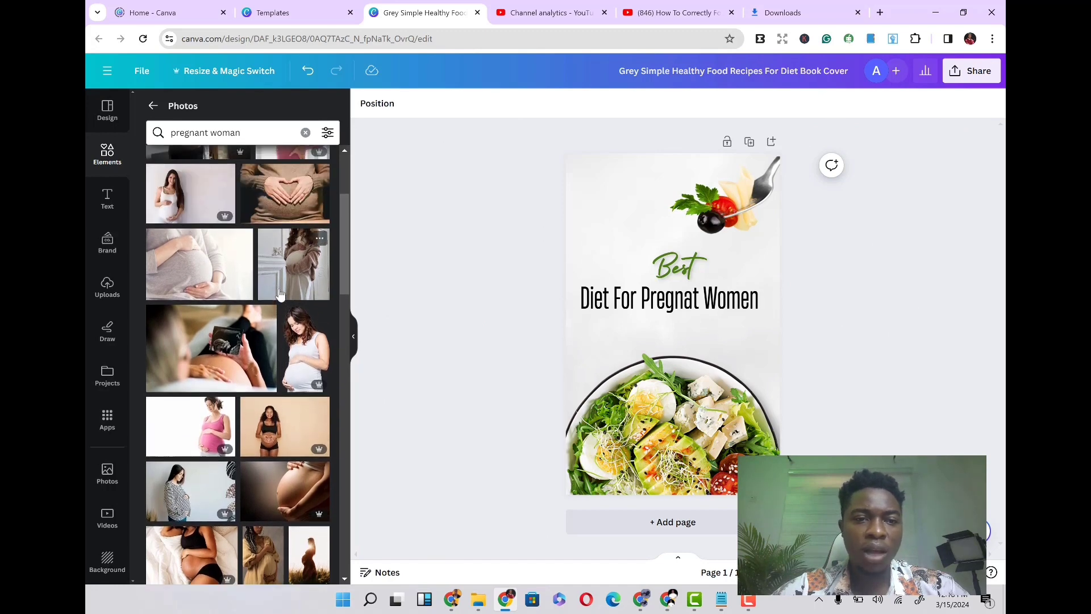
scroll(280, 293, "up", 3)
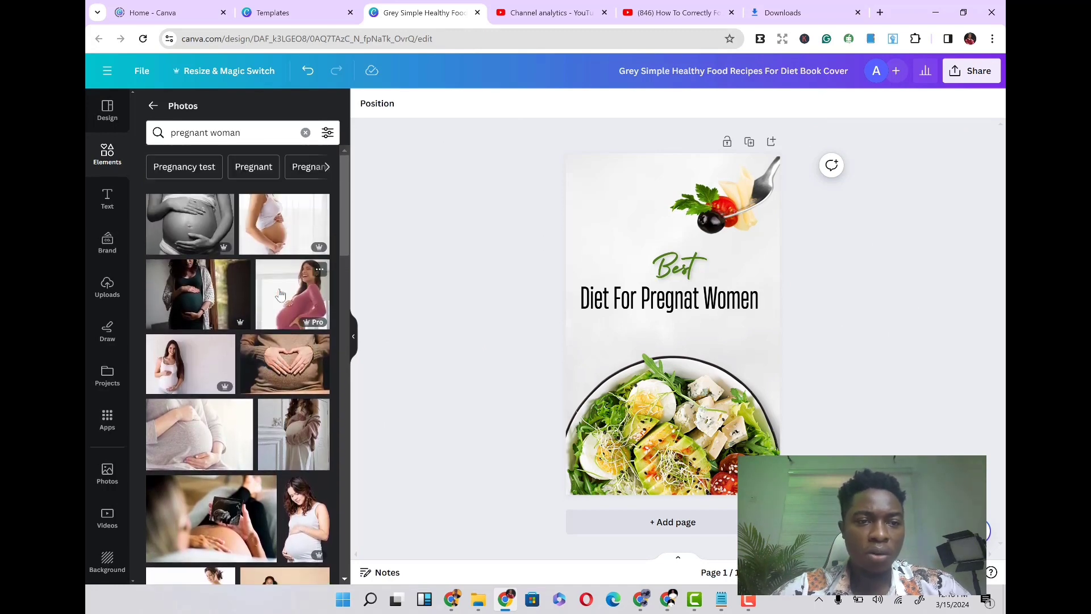
- Add a pregnant woman photo and enlarge it to cover most of the cover's upper area
left_click(289, 235)
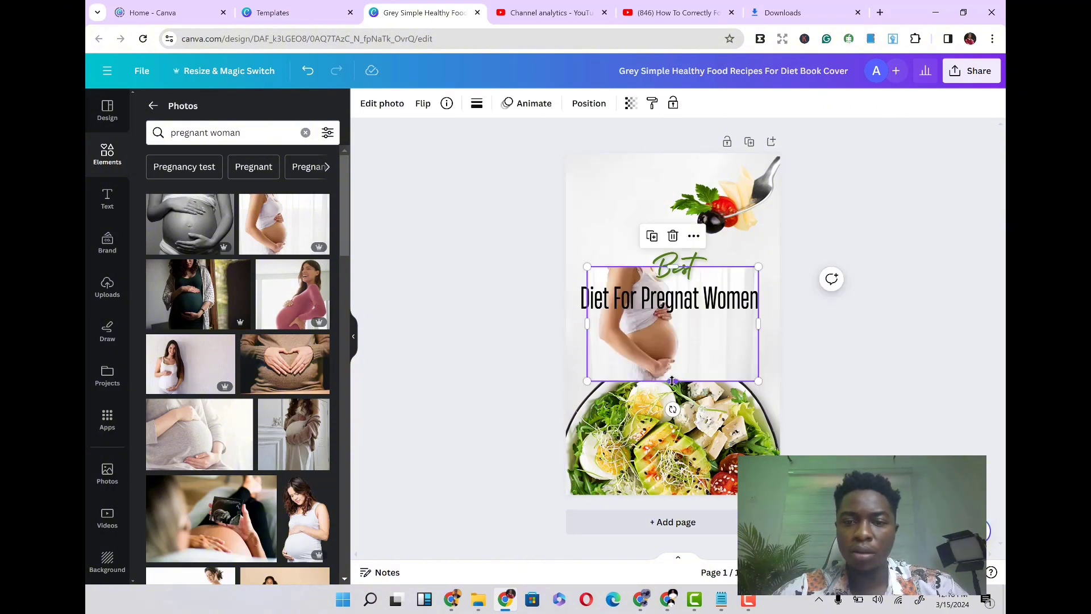
left_click_drag(677, 380, 686, 511)
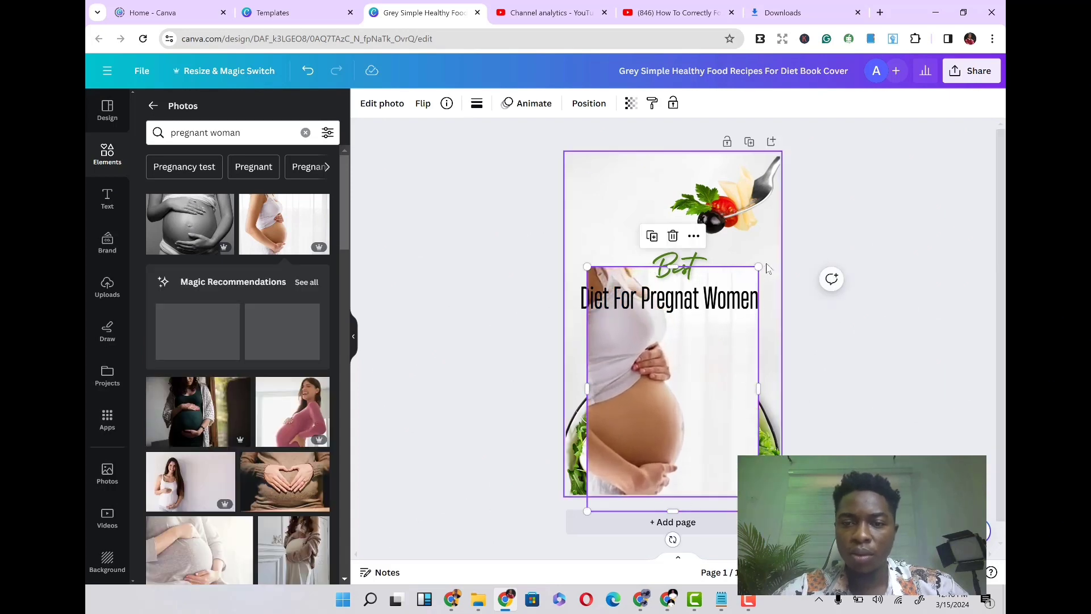
left_click_drag(759, 266, 791, 220)
left_click_drag(692, 388, 668, 327)
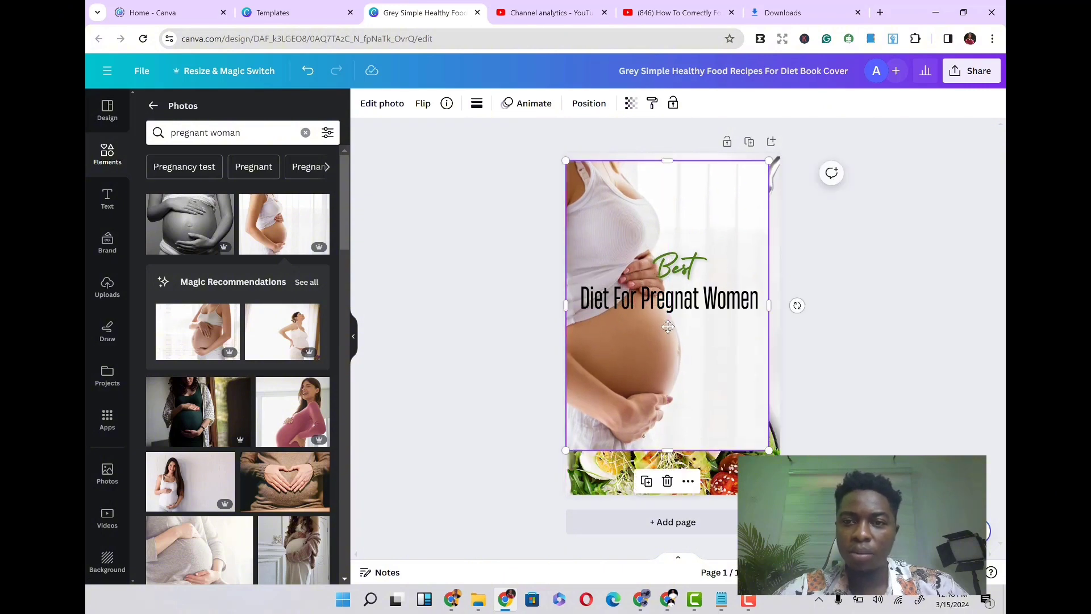
- Send the pregnant woman photo backward behind the title, food images and salad bowl
left_click(594, 106)
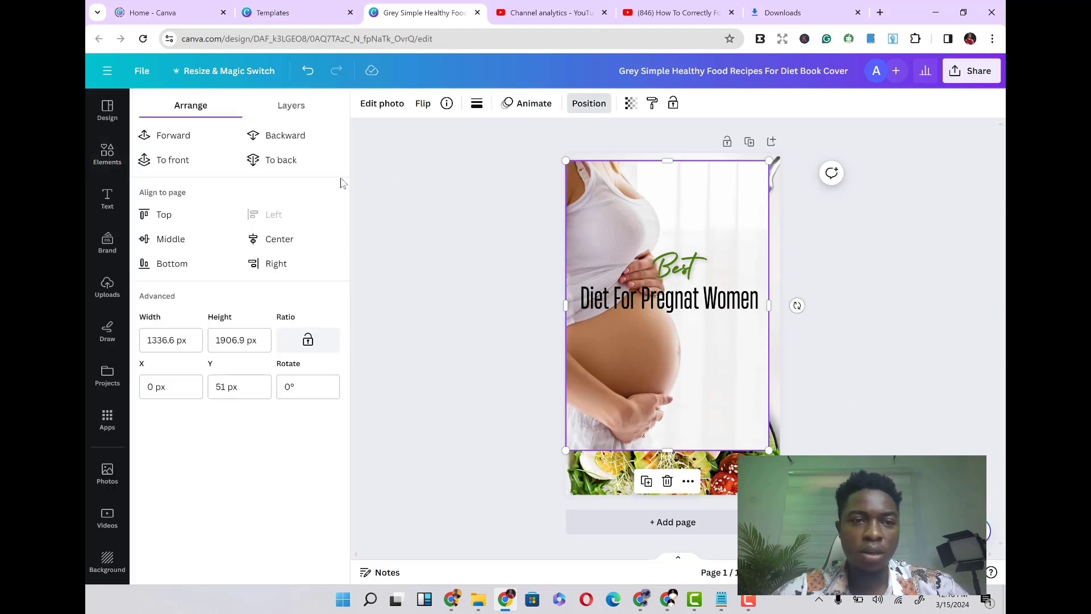
left_click(294, 138)
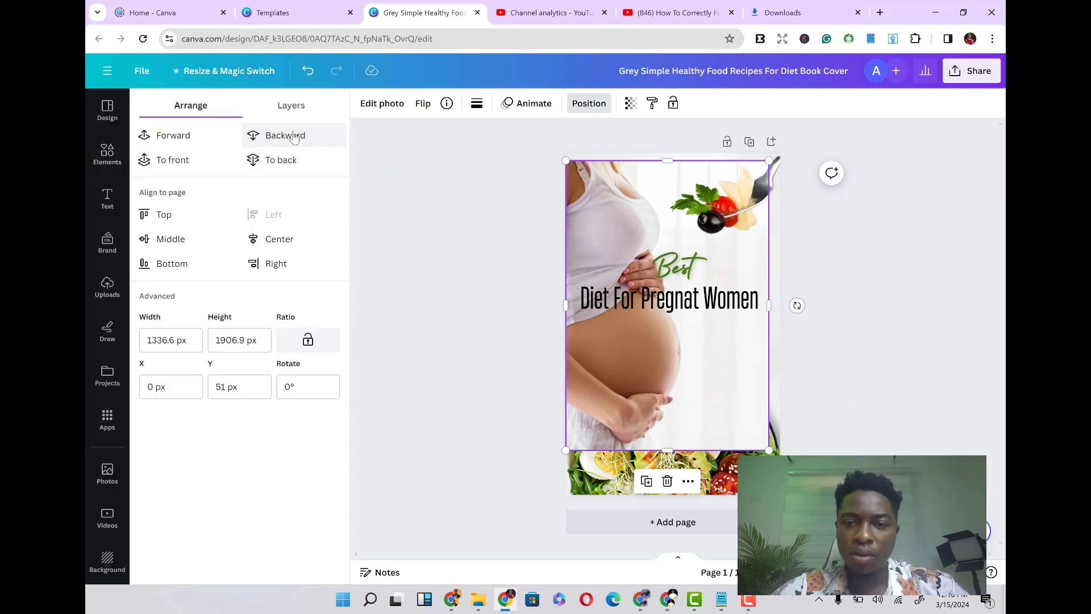
left_click(293, 139)
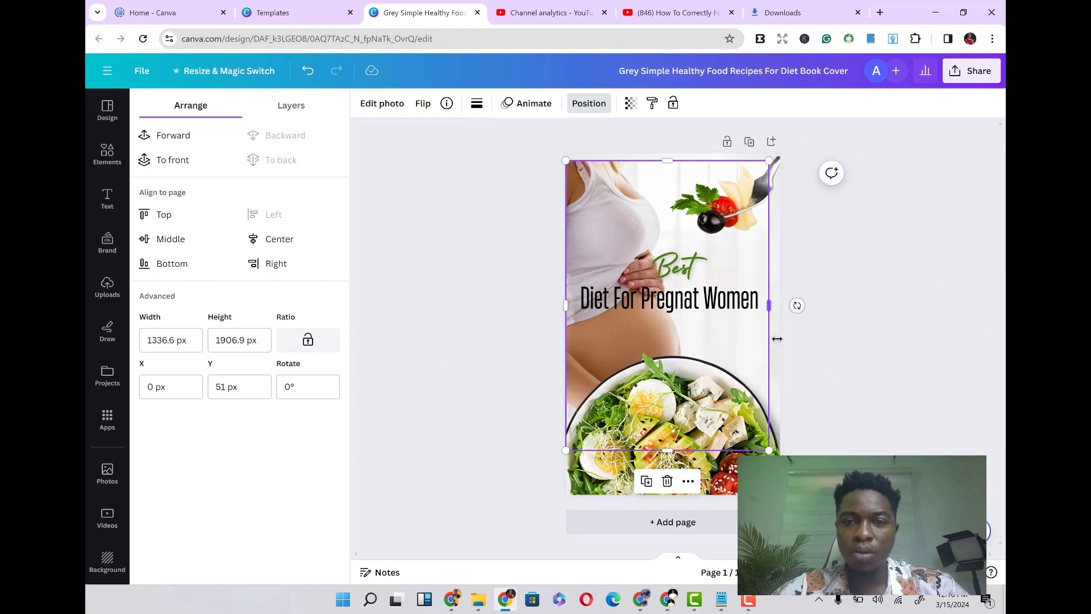
left_click(867, 356)
left_click(868, 299)
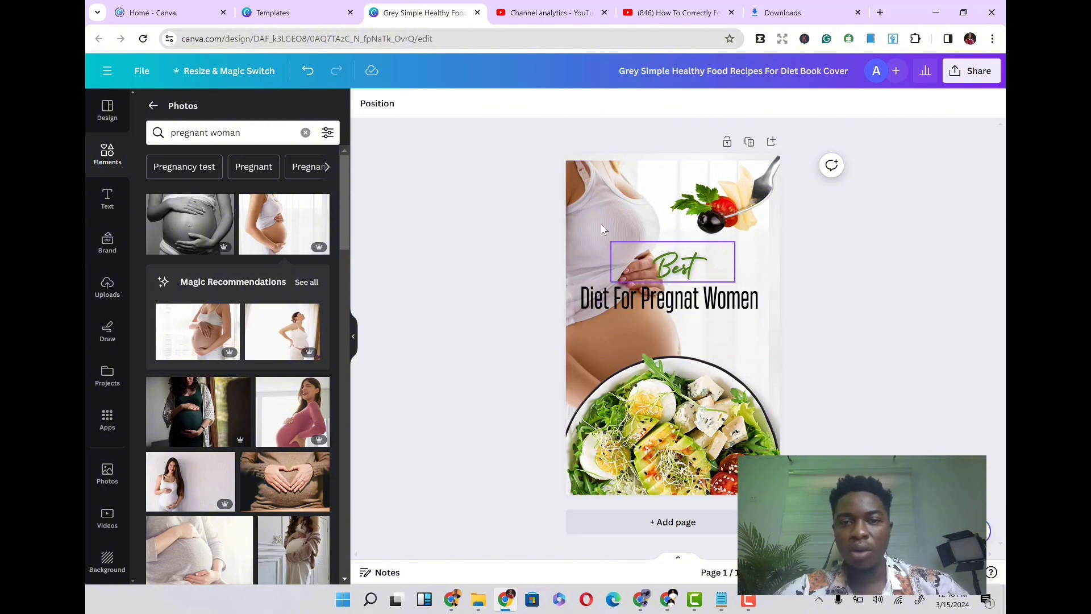
- Reposition the photo so it aligns with the cover's top edge
left_click_drag(591, 202, 592, 229)
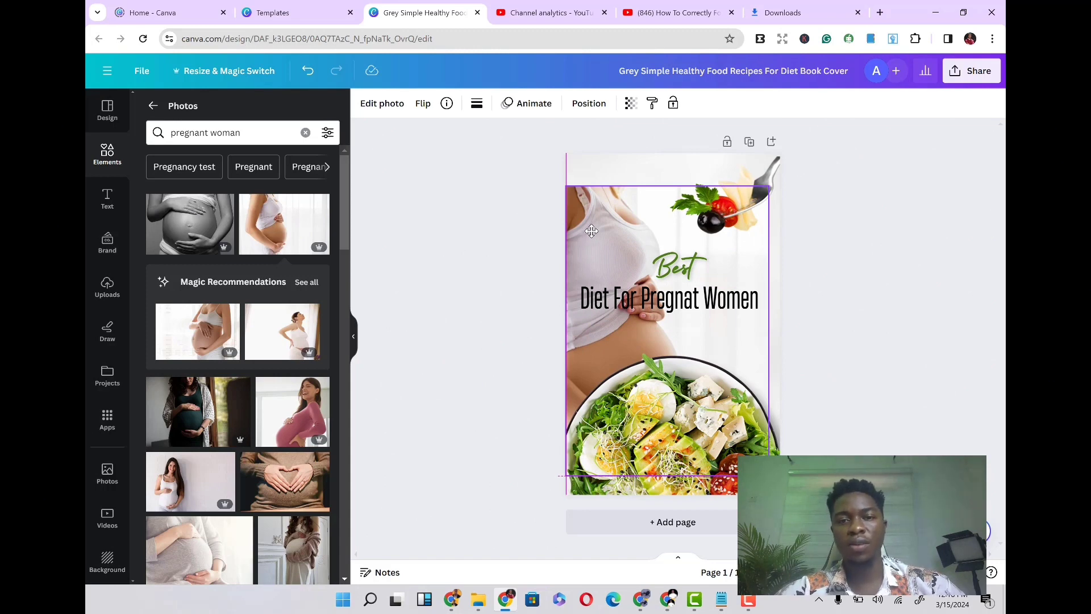
left_click_drag(591, 230, 594, 202)
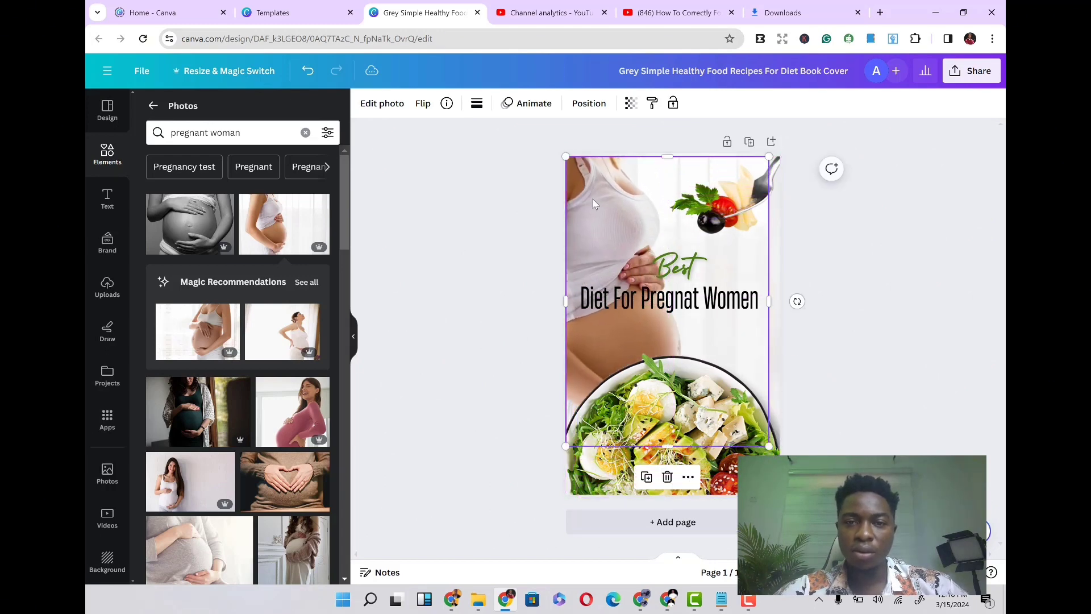
left_click(468, 237)
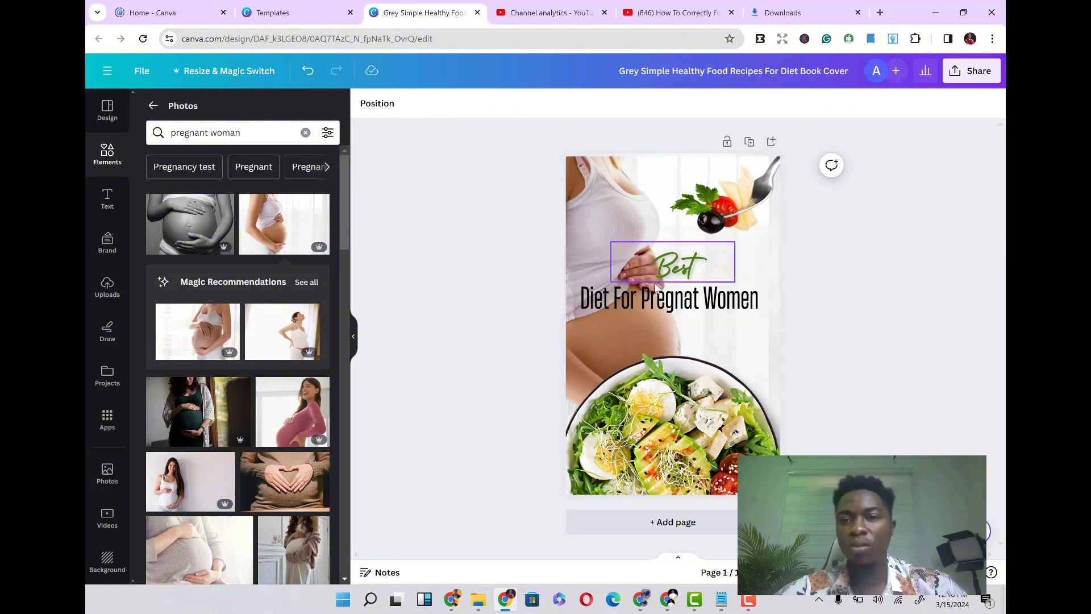
- Set the pregnant woman photo's transparency to 37
left_click(613, 215)
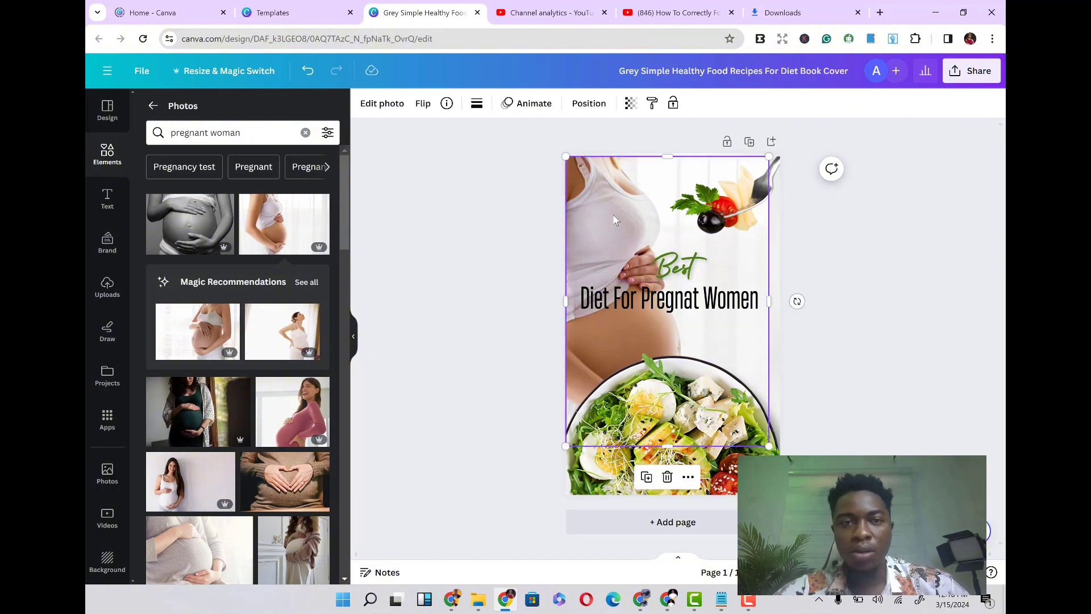
left_click(589, 103)
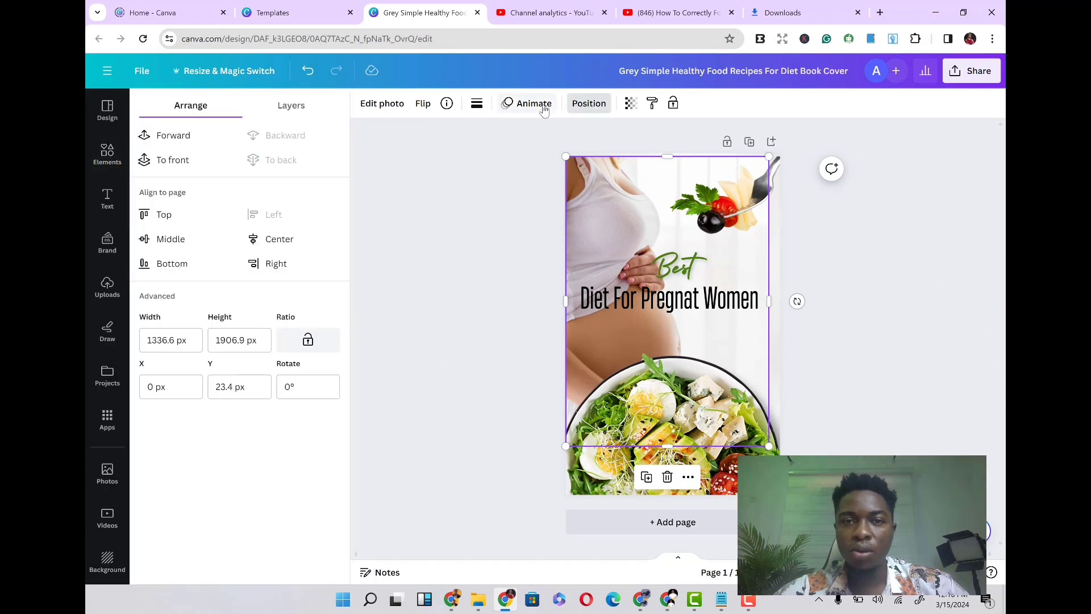
left_click(628, 107)
left_click_drag(629, 152, 559, 157)
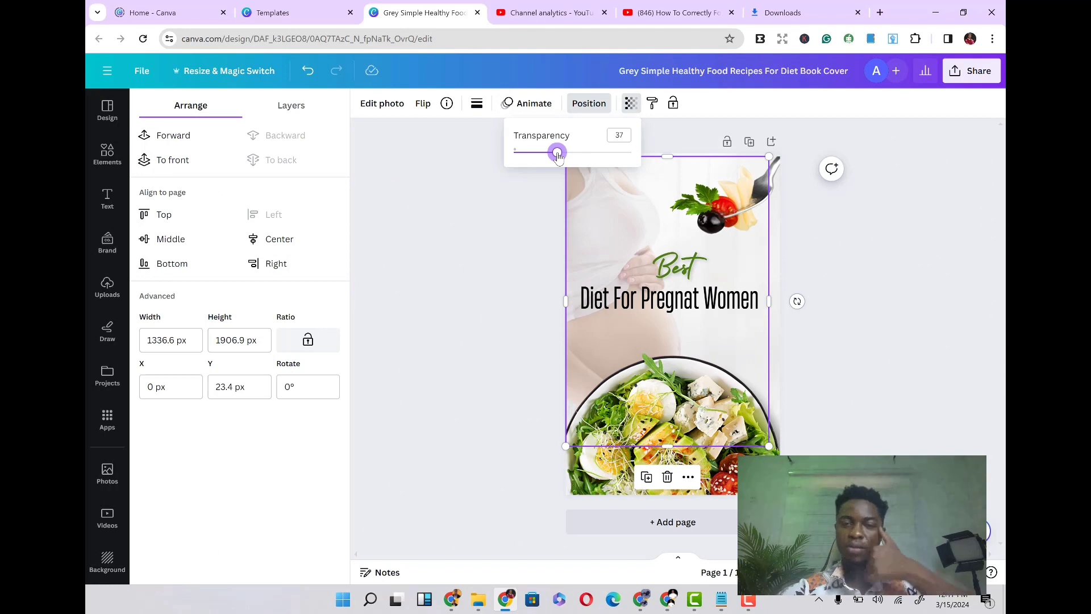
left_click(508, 282)
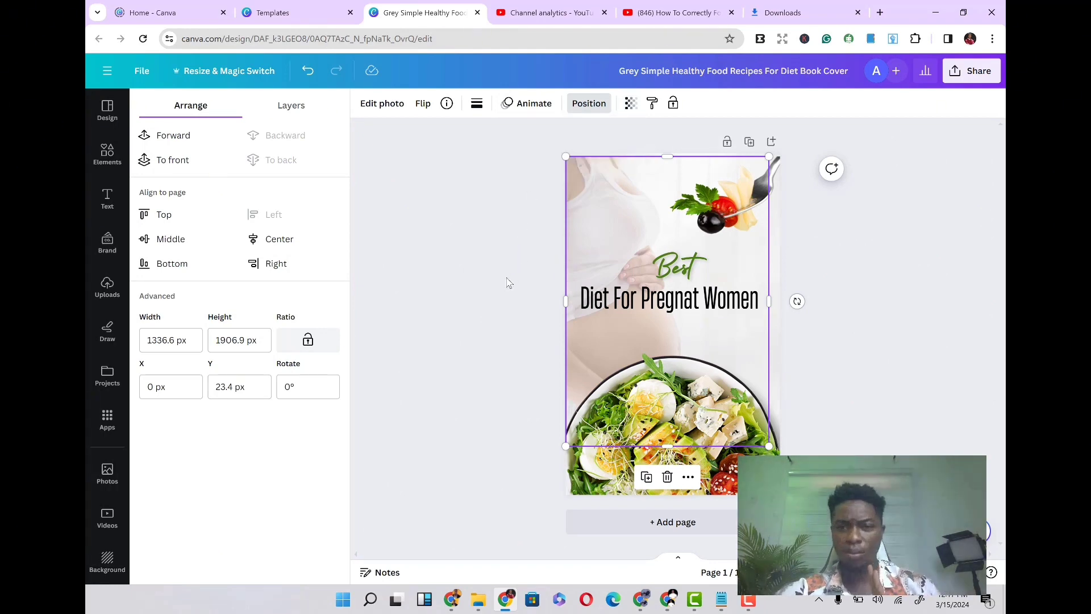
left_click(508, 282)
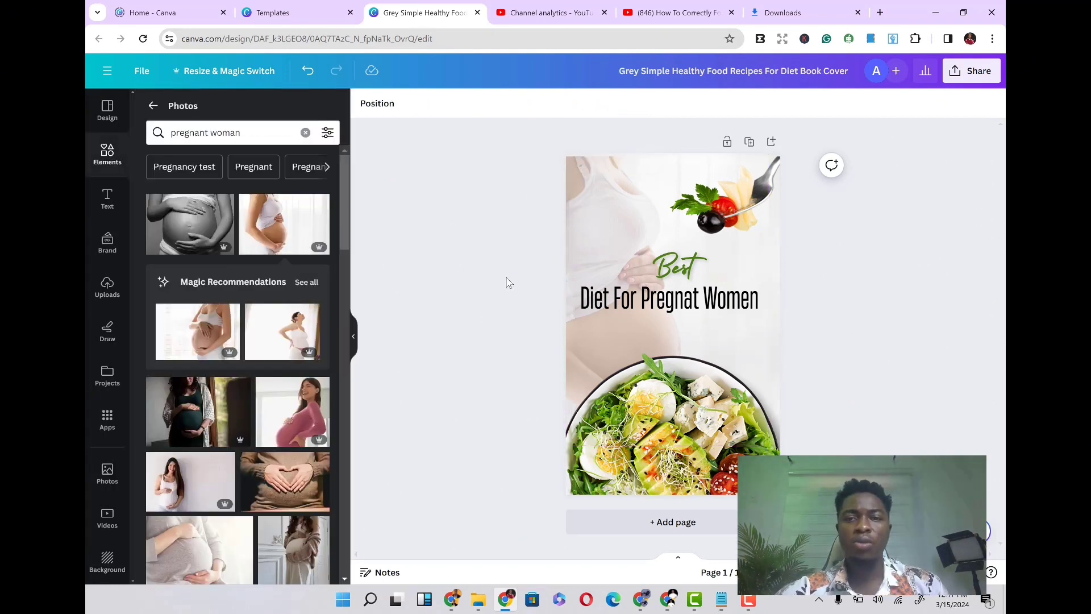
left_click(605, 235)
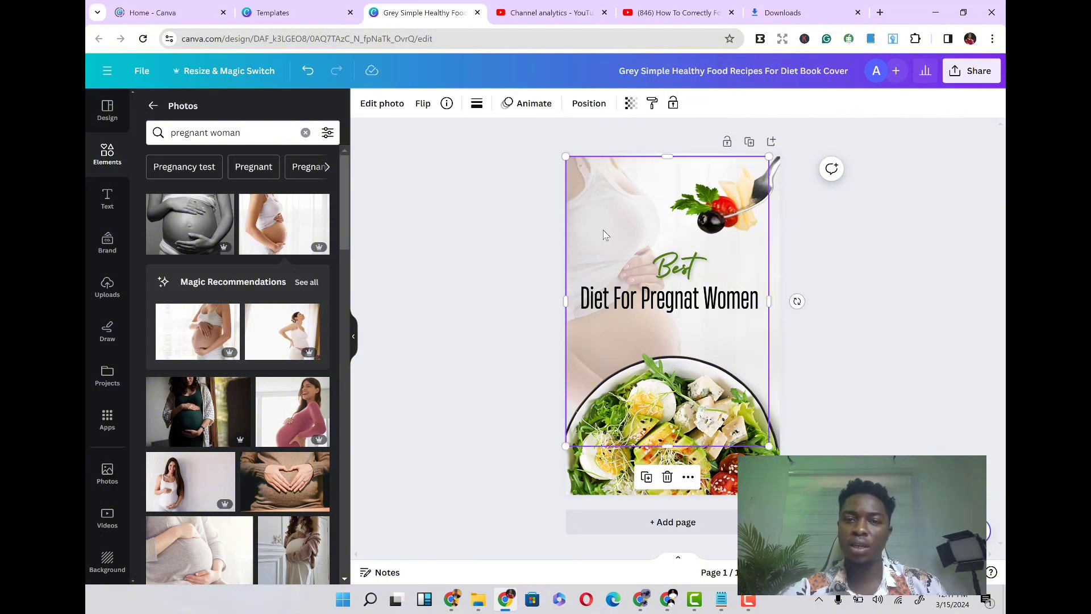
- Set the pregnant woman photo's transparency to 32
left_click(631, 104)
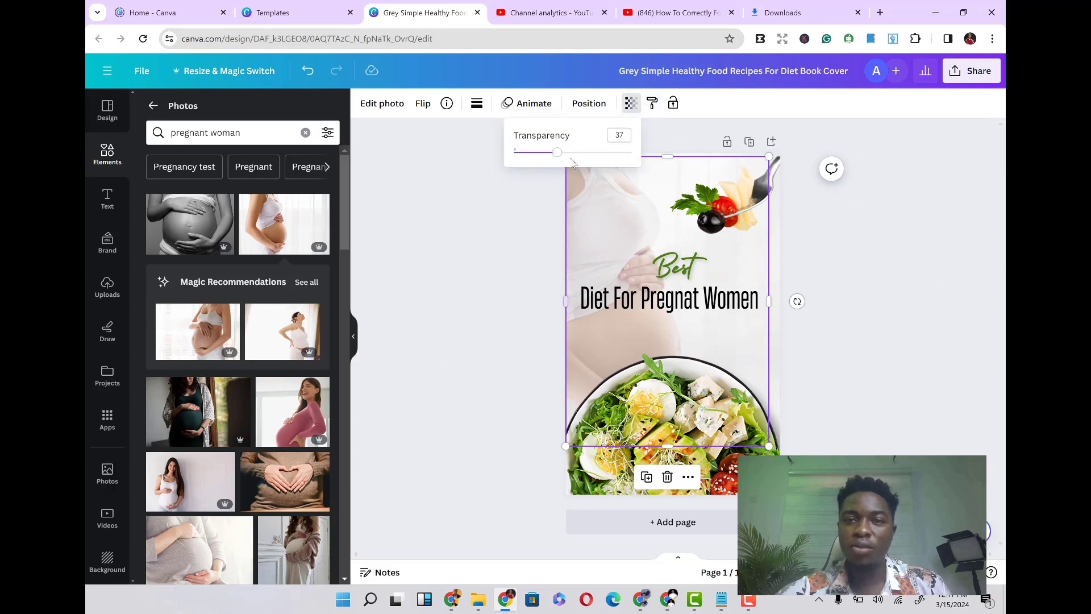
left_click(578, 152)
left_click(602, 157)
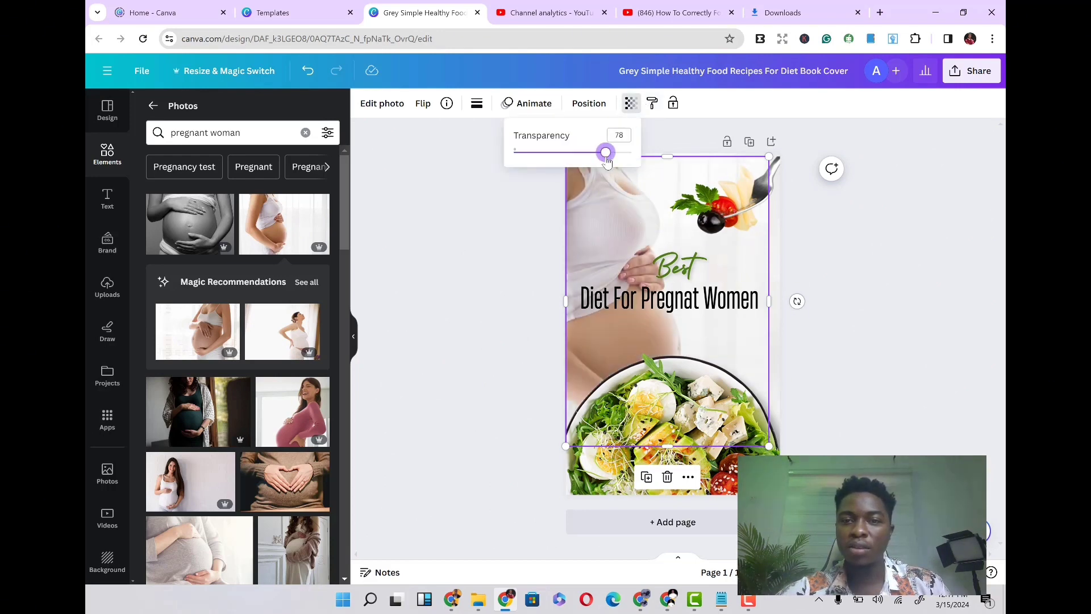
left_click(622, 159)
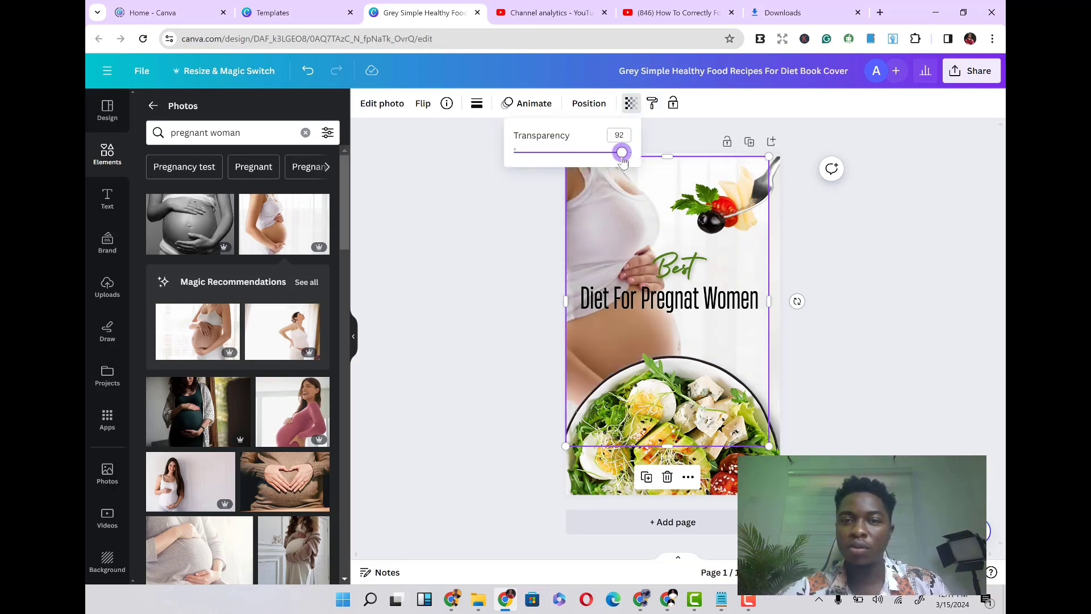
left_click(590, 154)
left_click(563, 152)
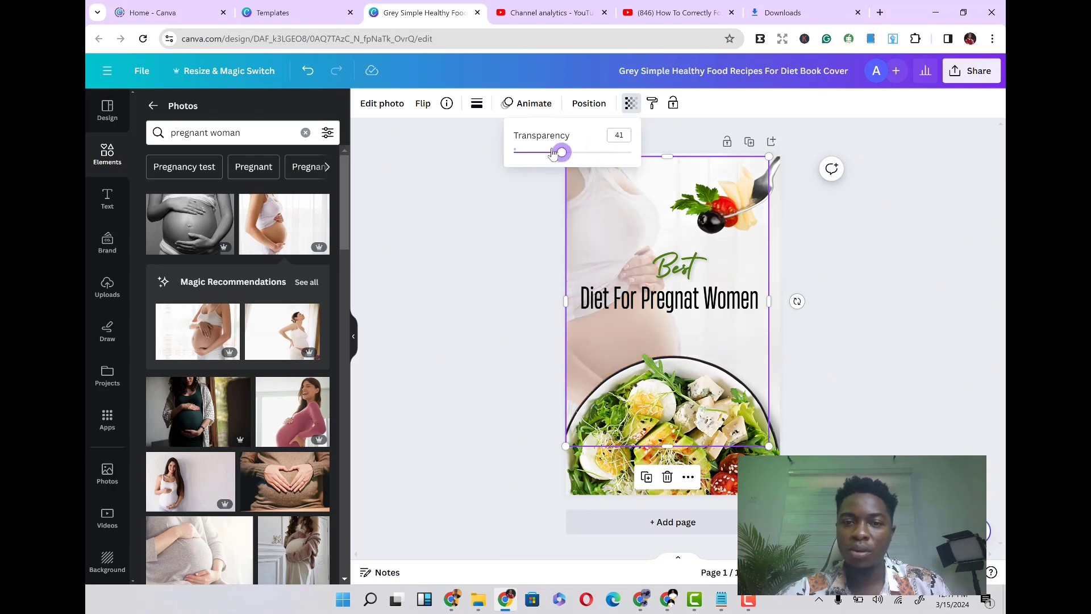
left_click(552, 153)
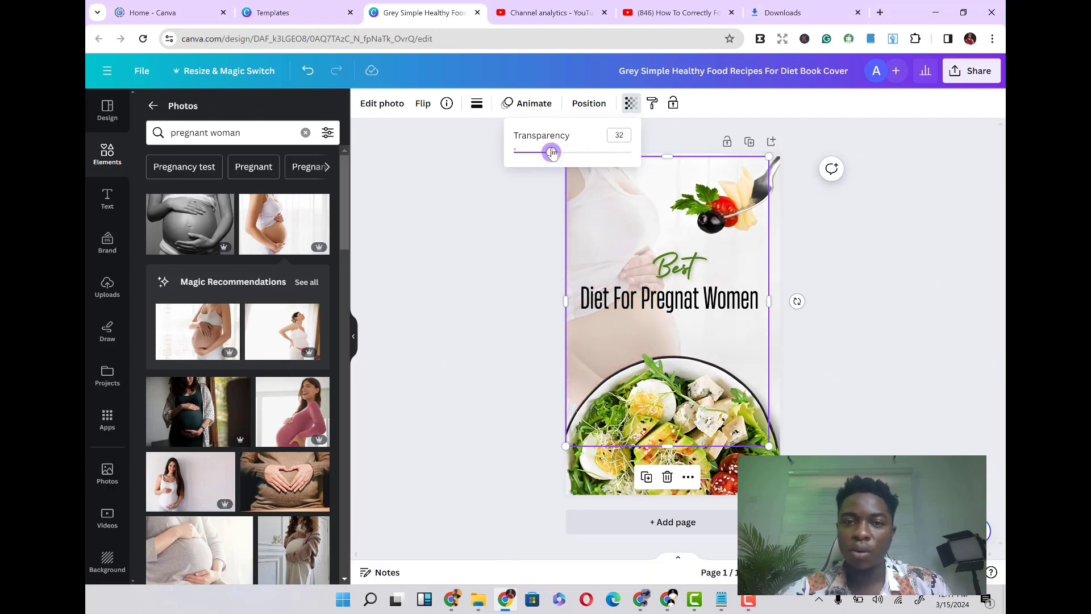
left_click(485, 270)
left_click(486, 270)
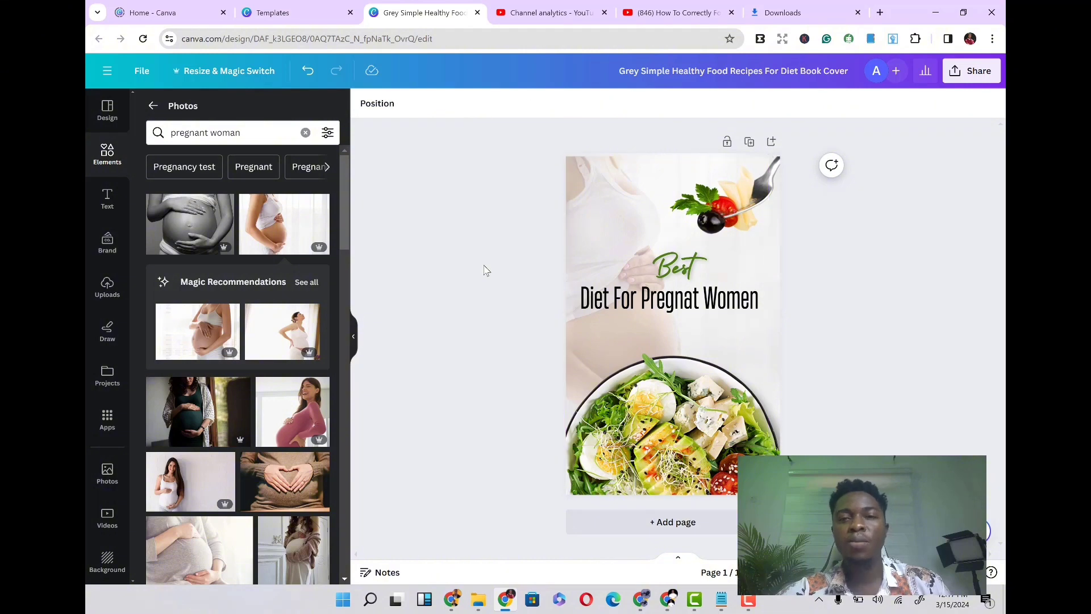
left_click(641, 214)
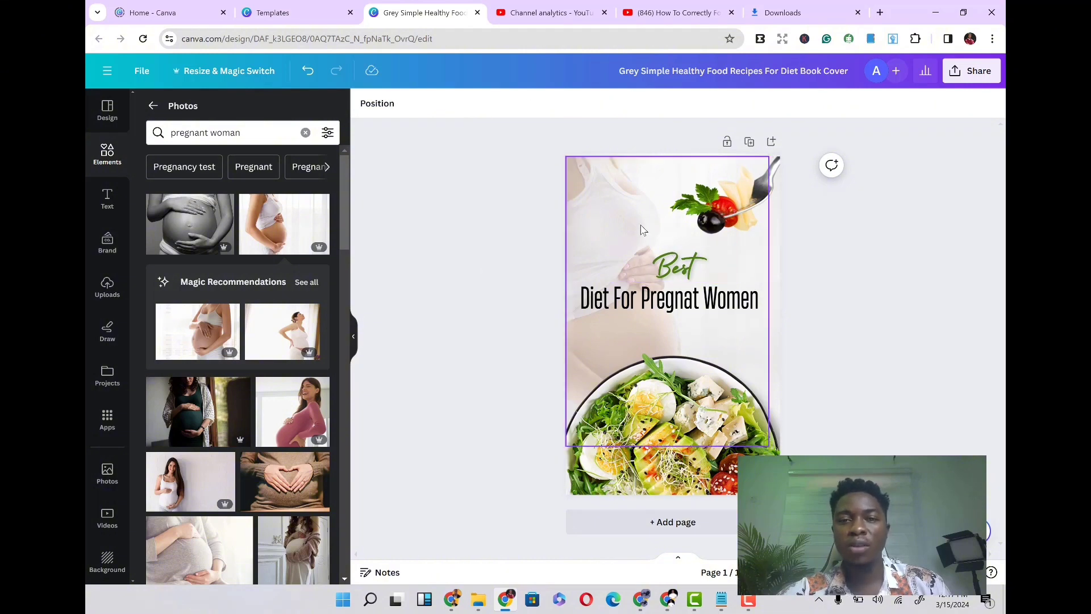
left_click(516, 291)
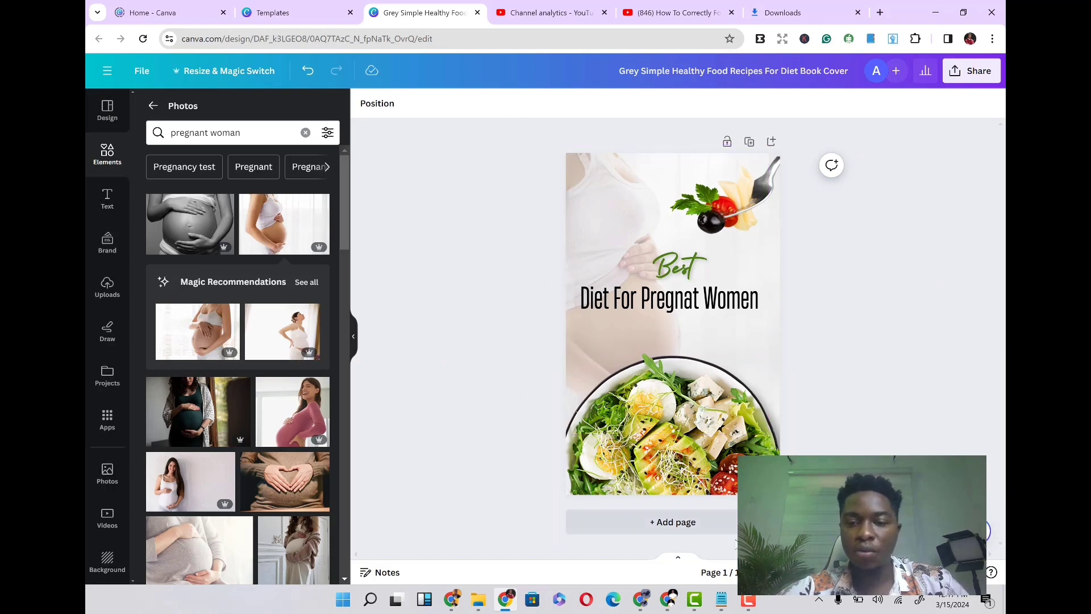
- Open the document 1 ULTIMATE GUIDE TO INTERMITTENT FASTING FOR WOMEN PAPER from File Explorer in WordPad
left_click(479, 602)
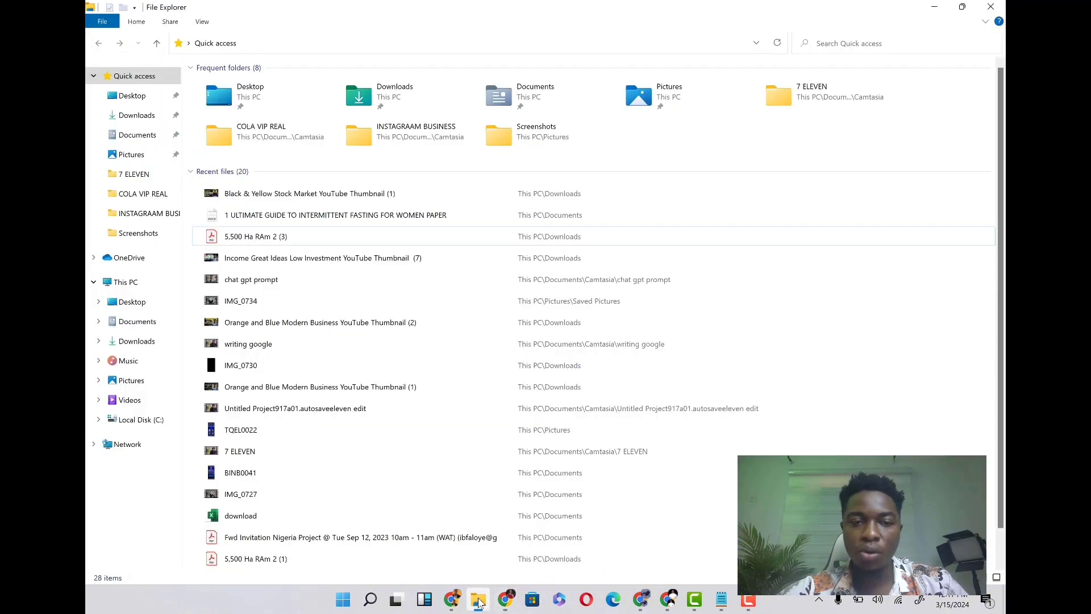
left_click(288, 219)
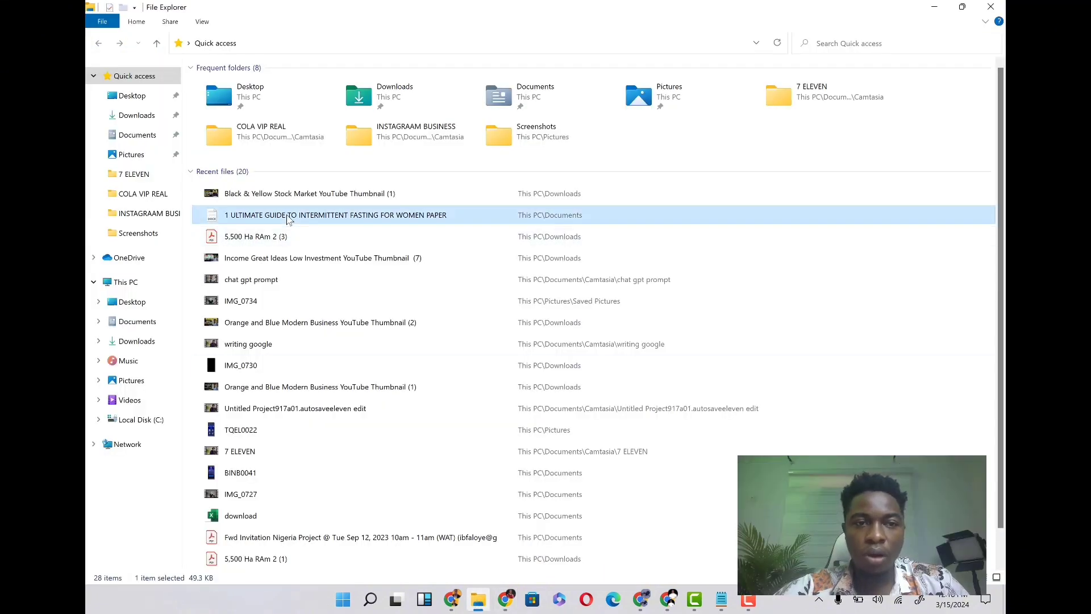
double_click(288, 220)
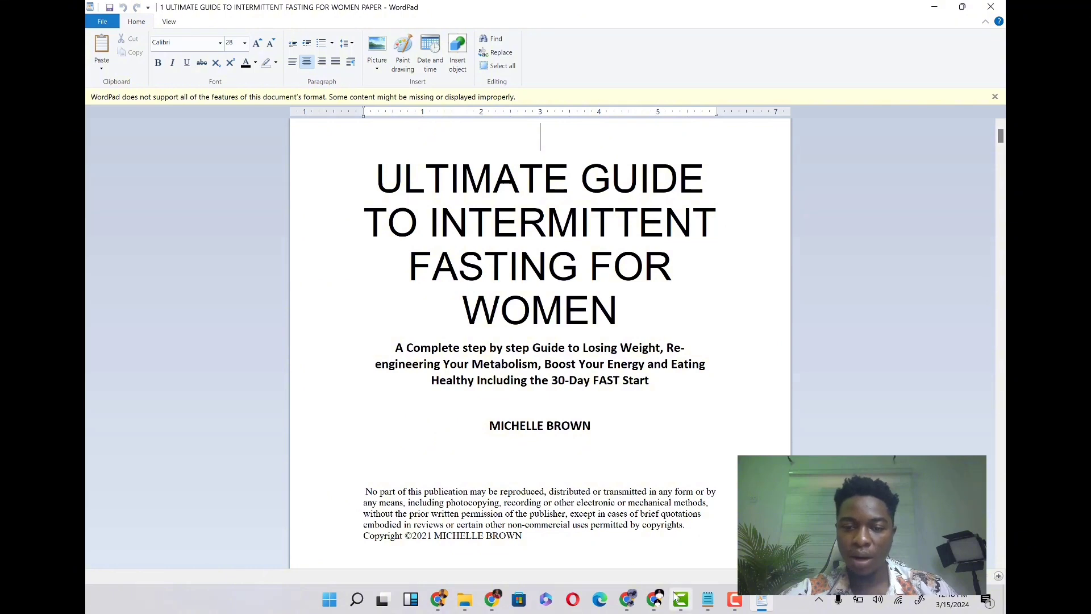
- Return to Canva and move the 'Best' and 'Diet For Pregnat Women' title text slightly upward on the cover
left_click(492, 600)
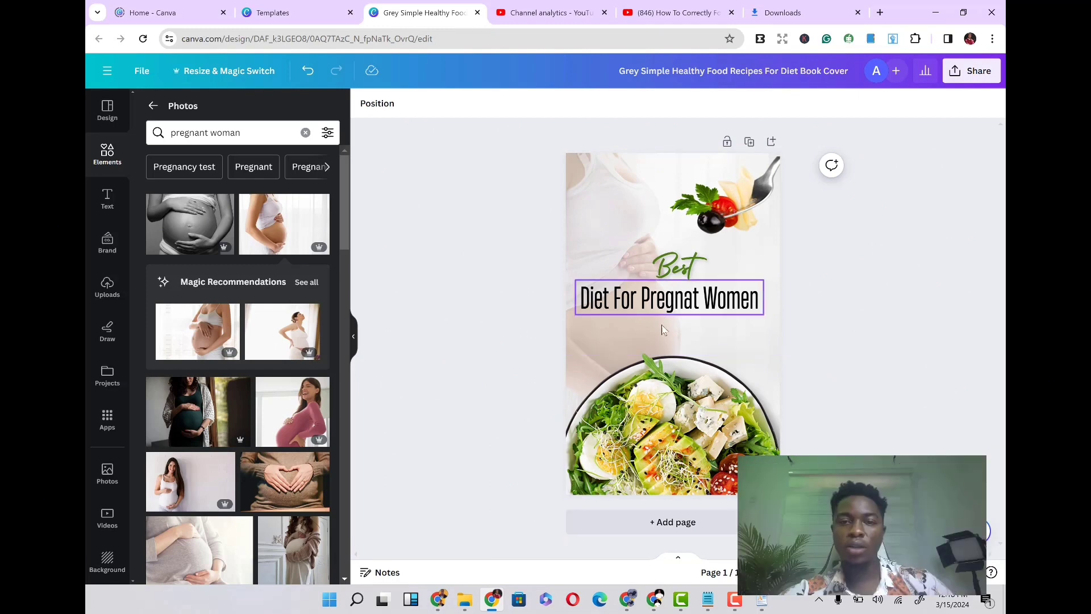
left_click(667, 284)
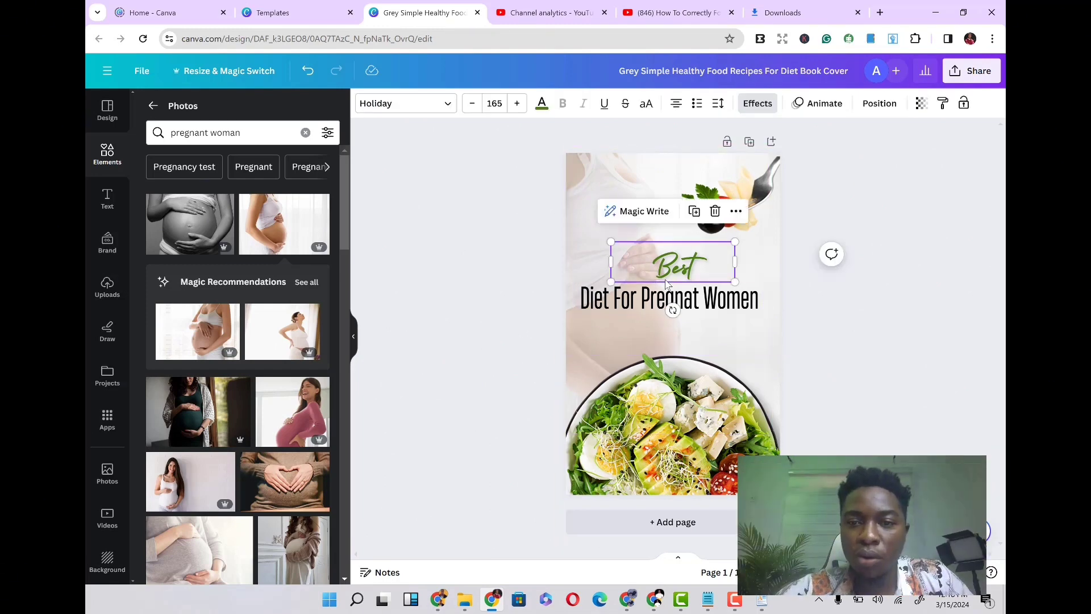
mouse_move(668, 284)
left_mouse_down()
mouse_move(659, 264)
mouse_move(660, 290)
mouse_move(666, 270)
left_mouse_up()
left_click(660, 295)
left_click(523, 325)
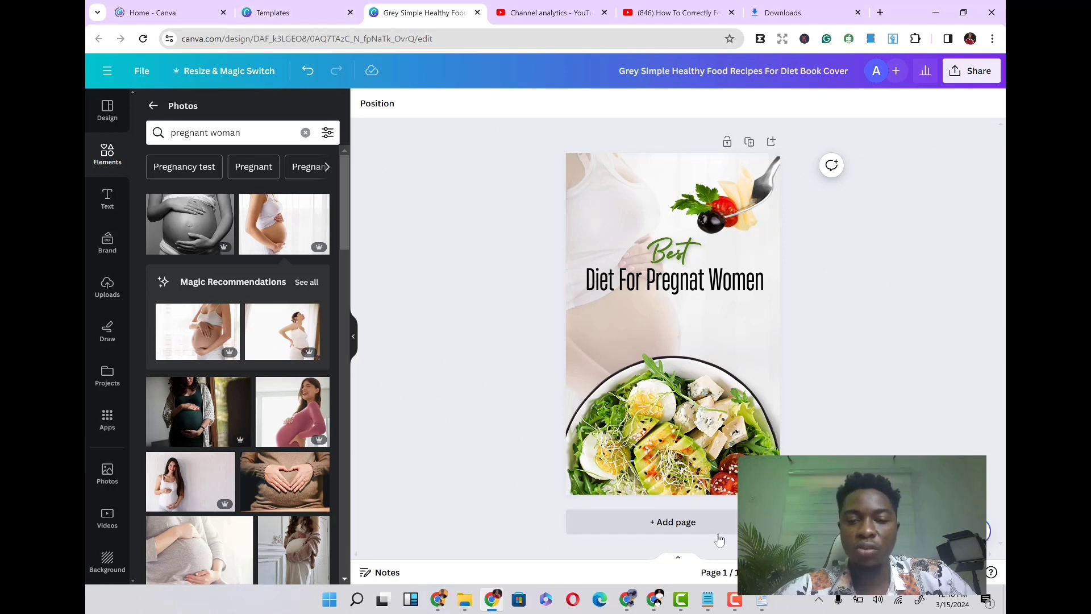
- Copy the subtitle paragraph starting 'A Complete step by step Guide to Losing Weight' from the WordPad document
left_click(760, 601)
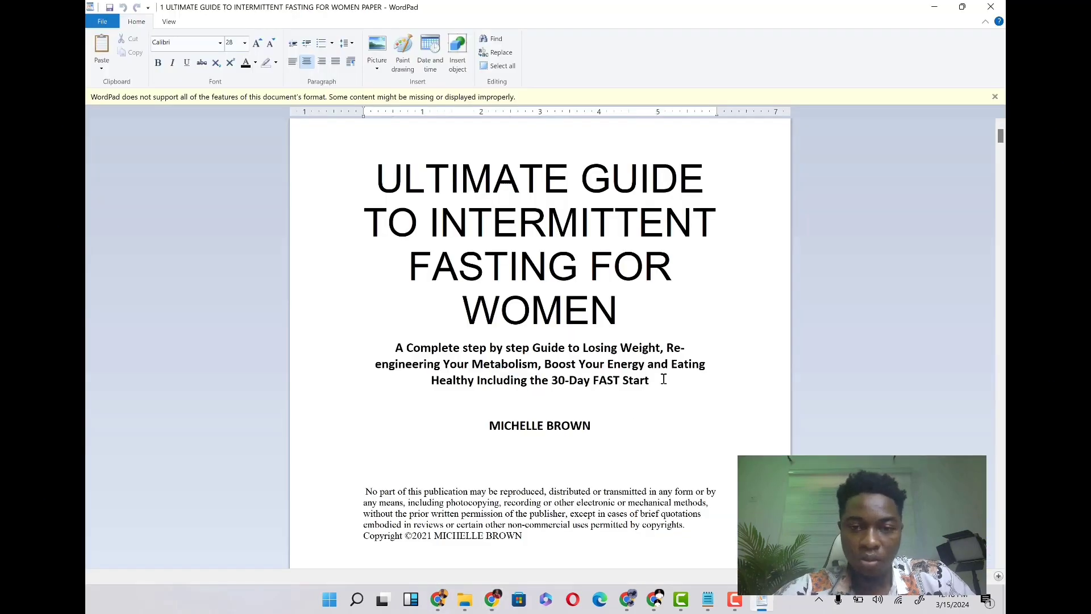
left_click_drag(660, 379, 399, 347)
key("ctrl+c")
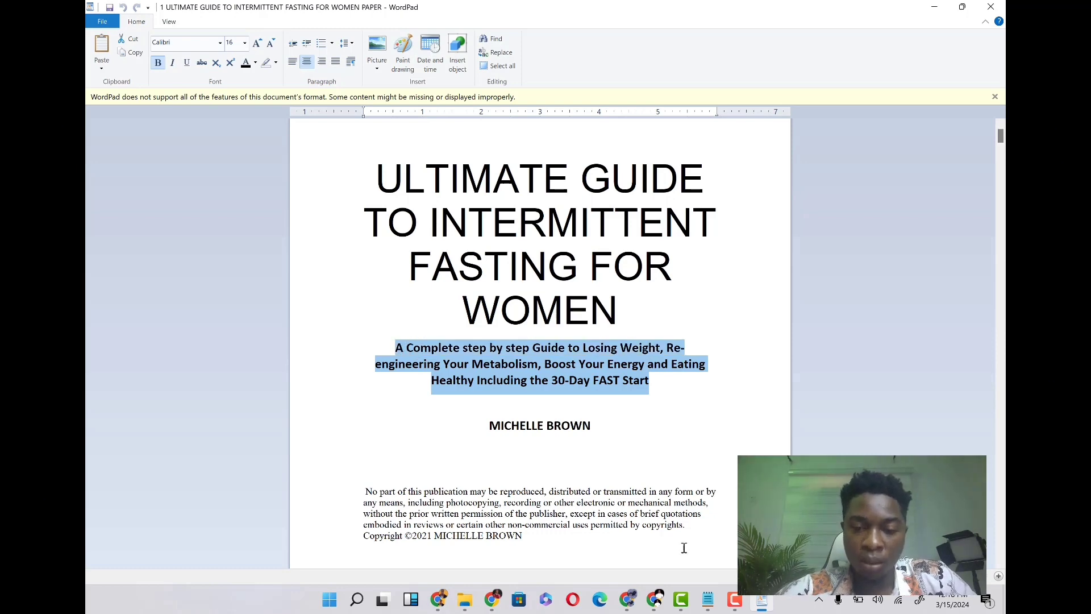
left_click(494, 601)
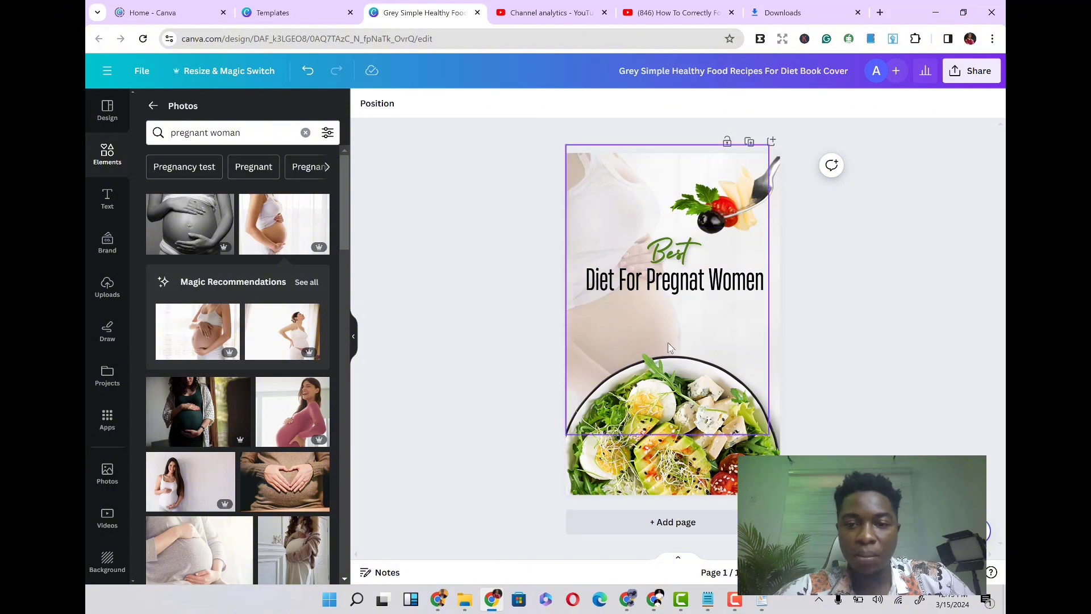
left_click(106, 199)
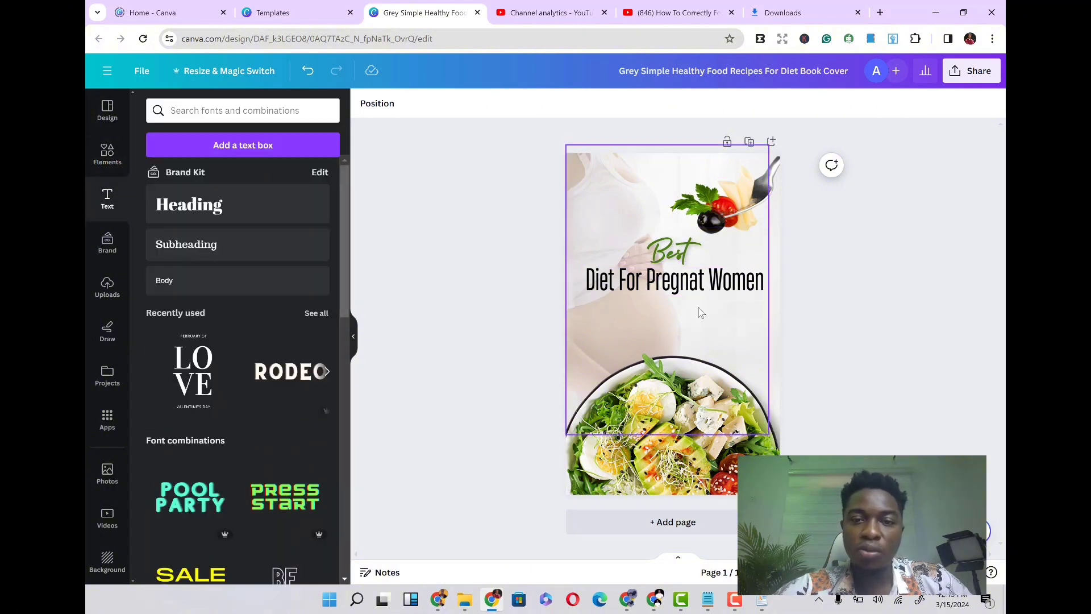
left_click(182, 287)
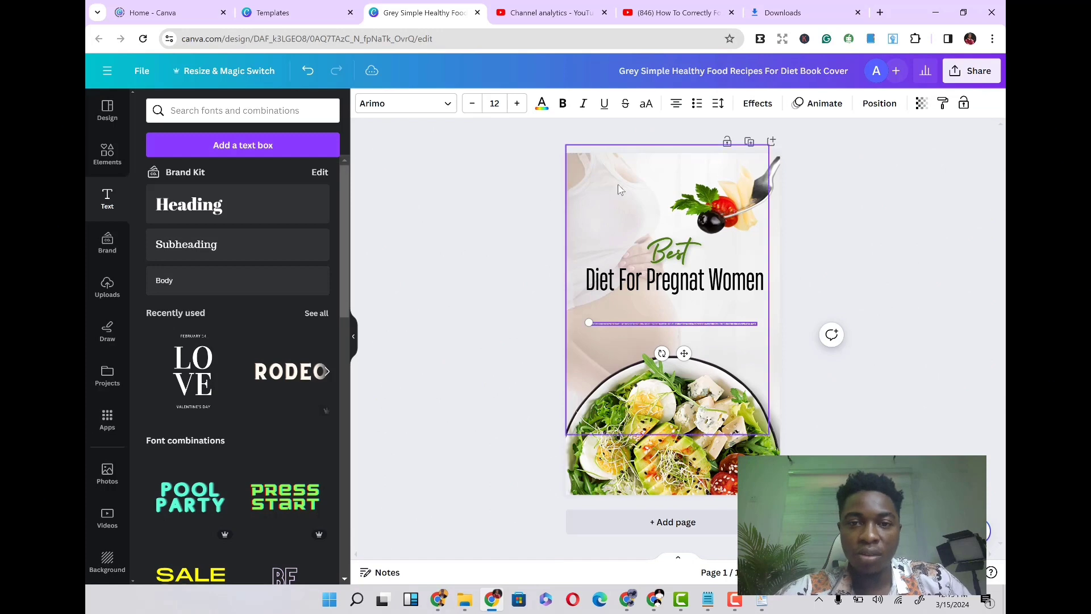
key("ctrl+z")
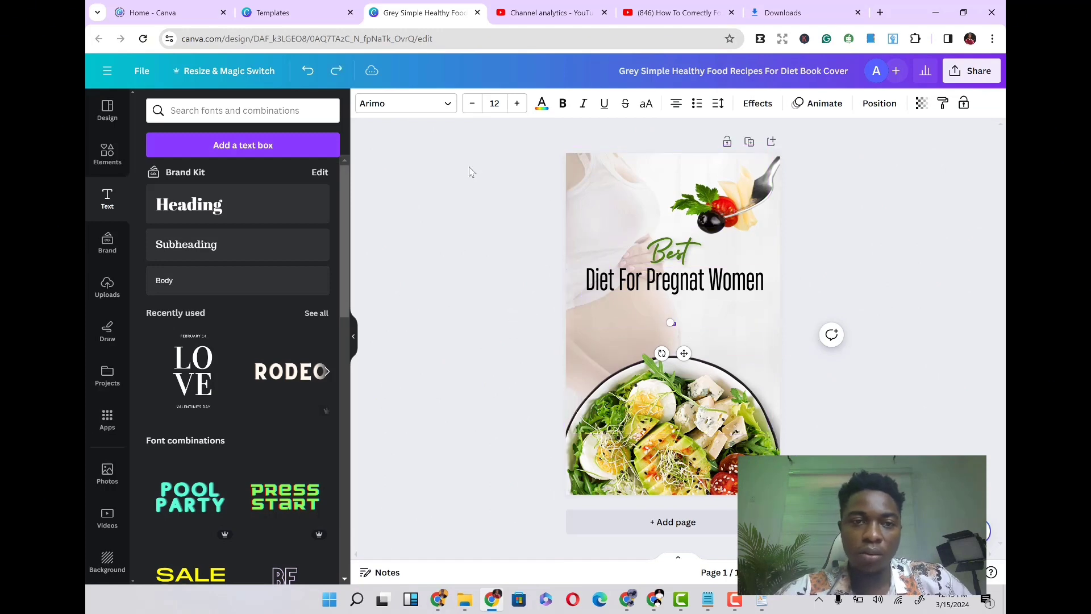
left_click(307, 71)
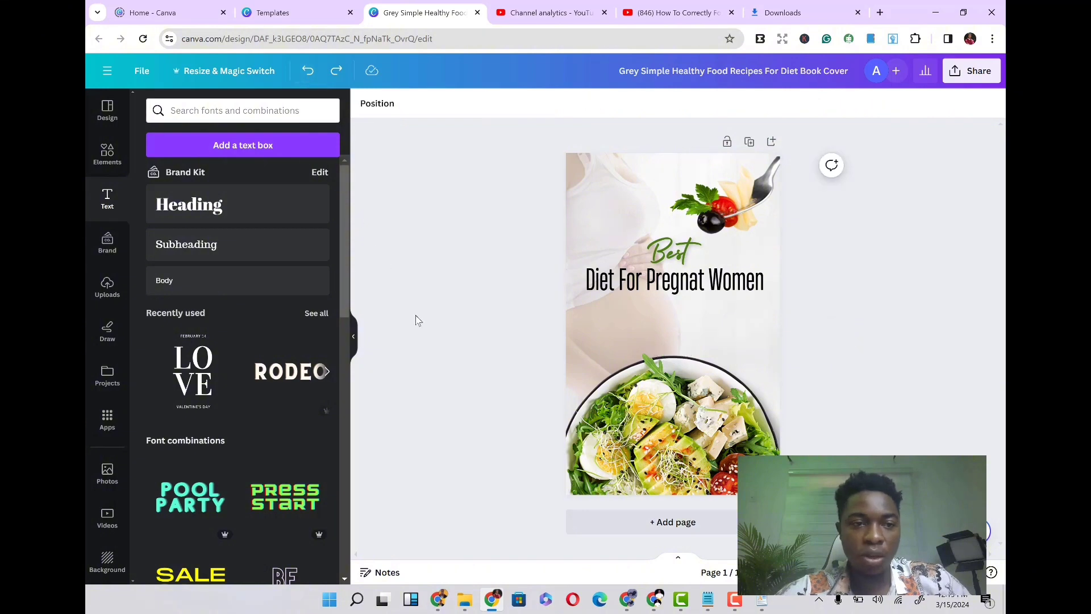
- Add a body text box to the cover and set its font size to 28
left_click(176, 295)
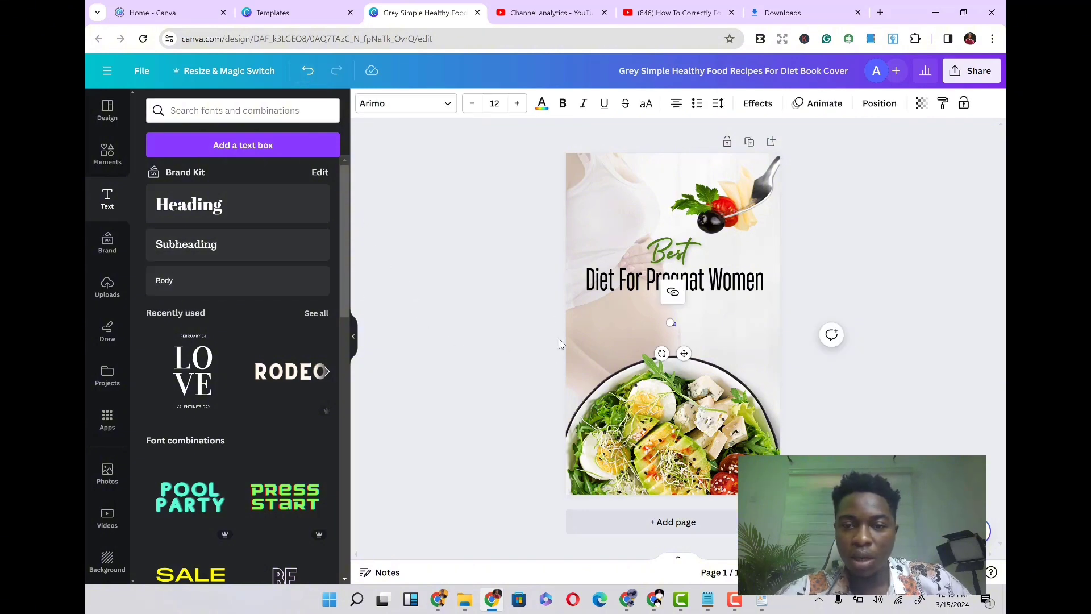
left_click(495, 102)
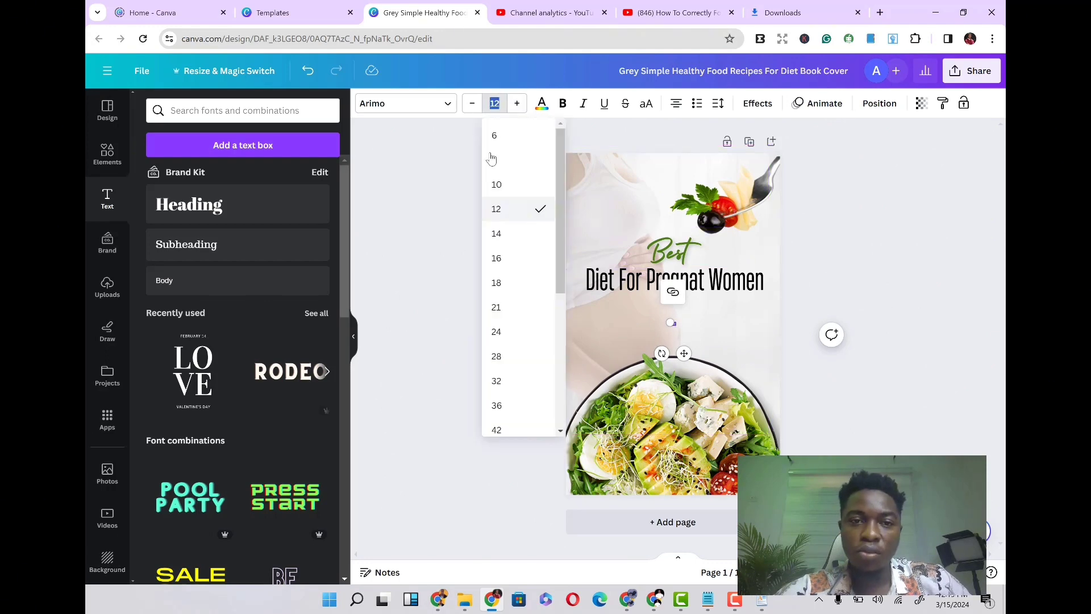
left_click(506, 267)
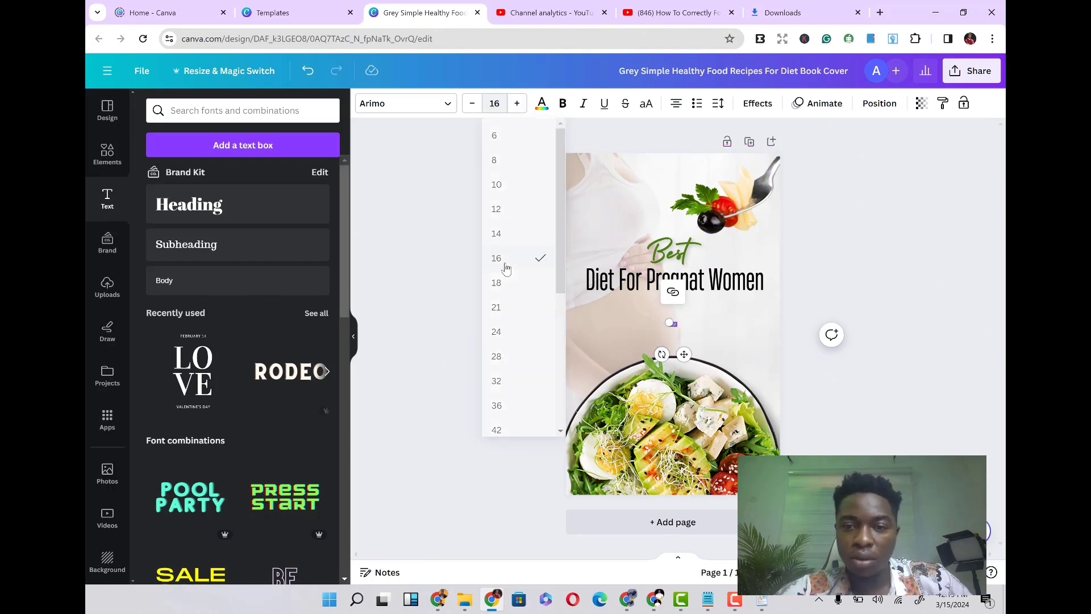
left_click(494, 103)
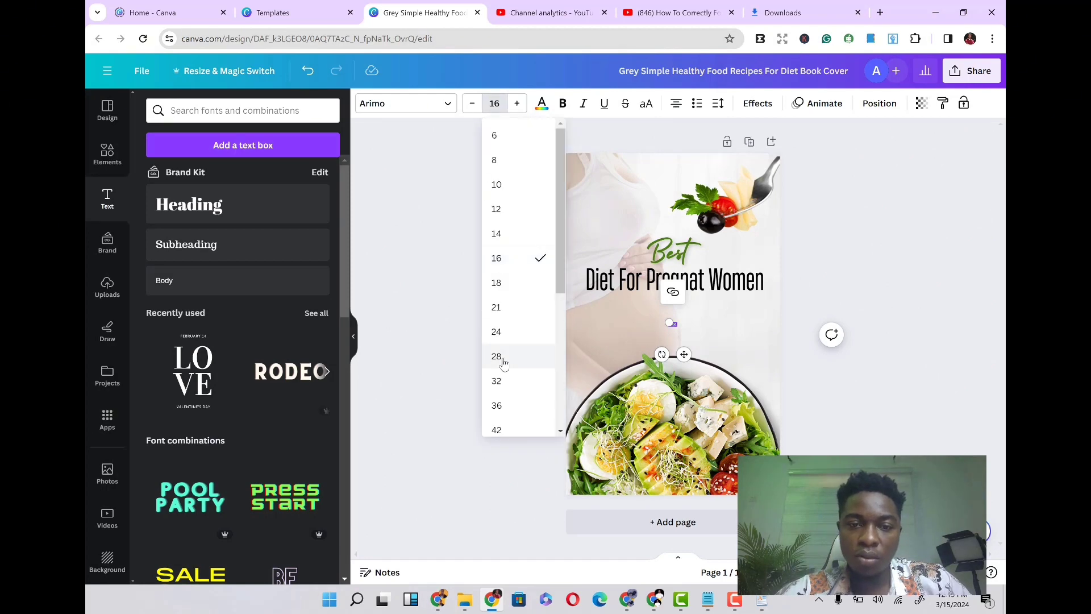
left_click(500, 358)
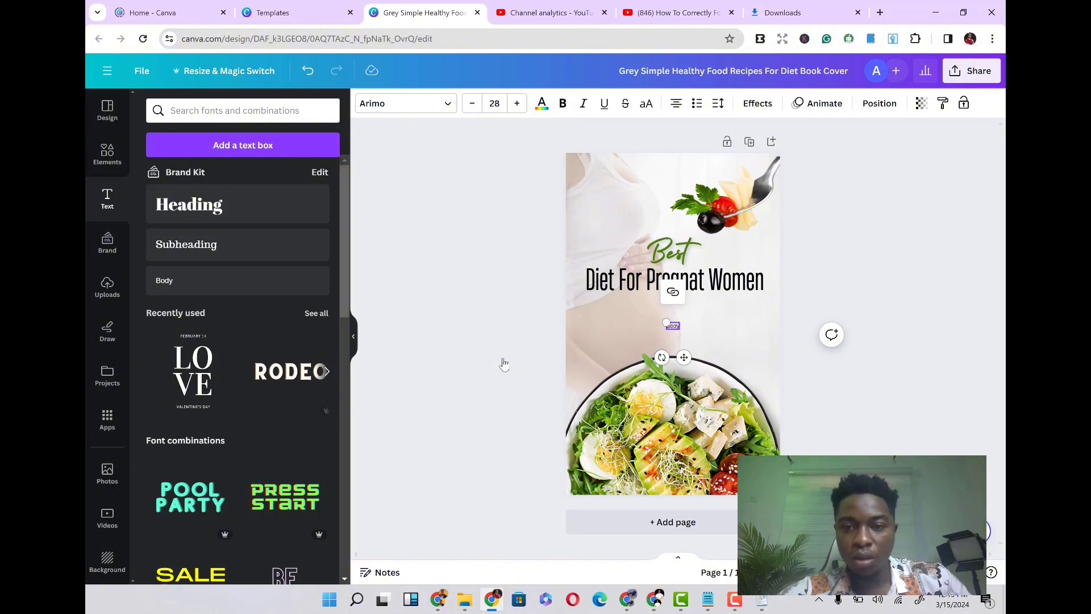
key("ctrl+v")
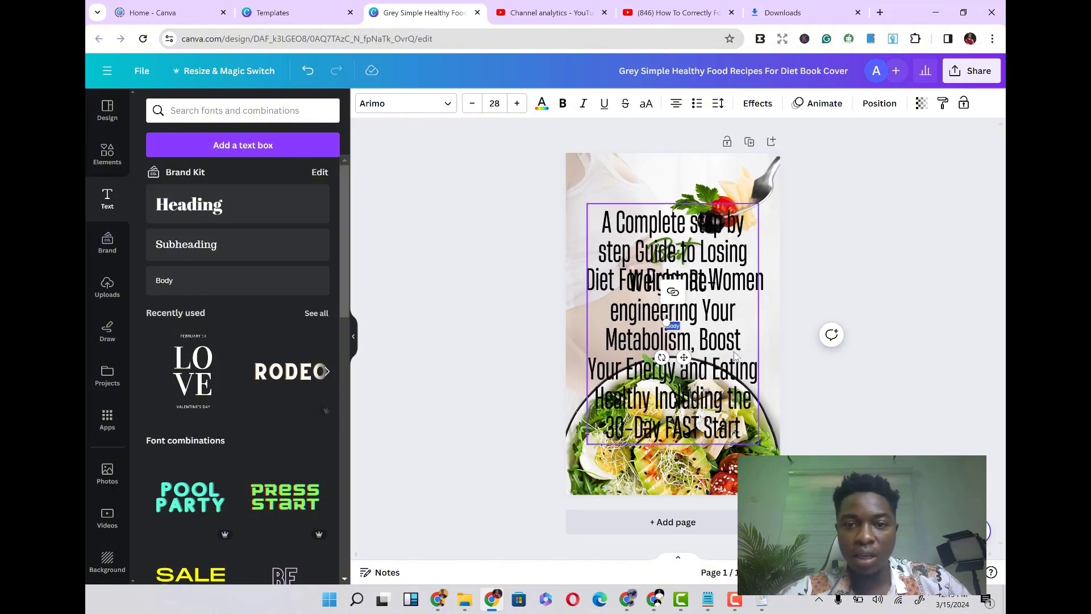
left_click(698, 307)
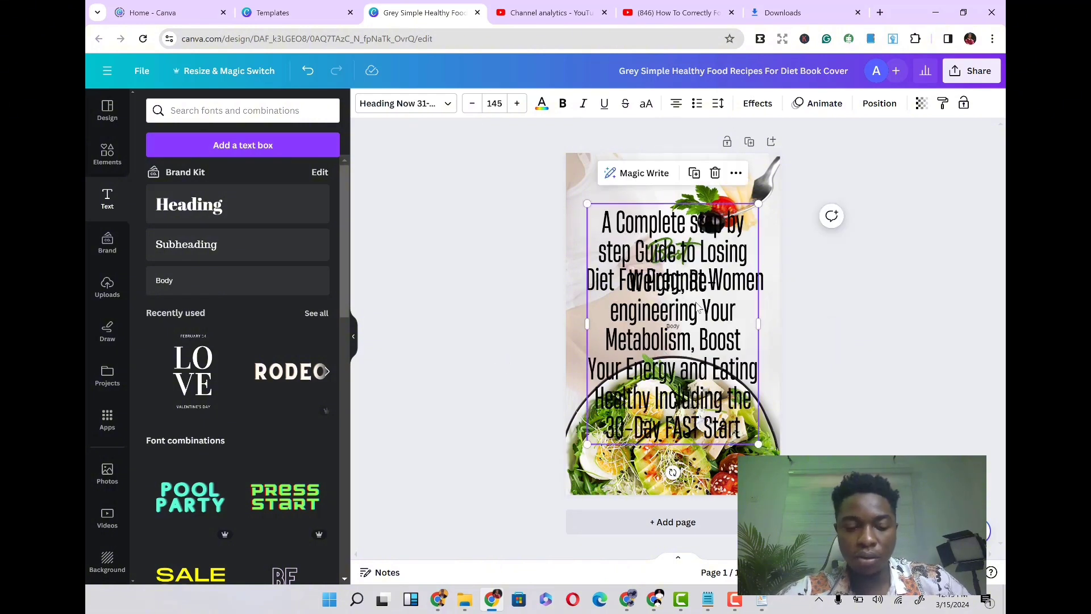
key("ctrl+z")
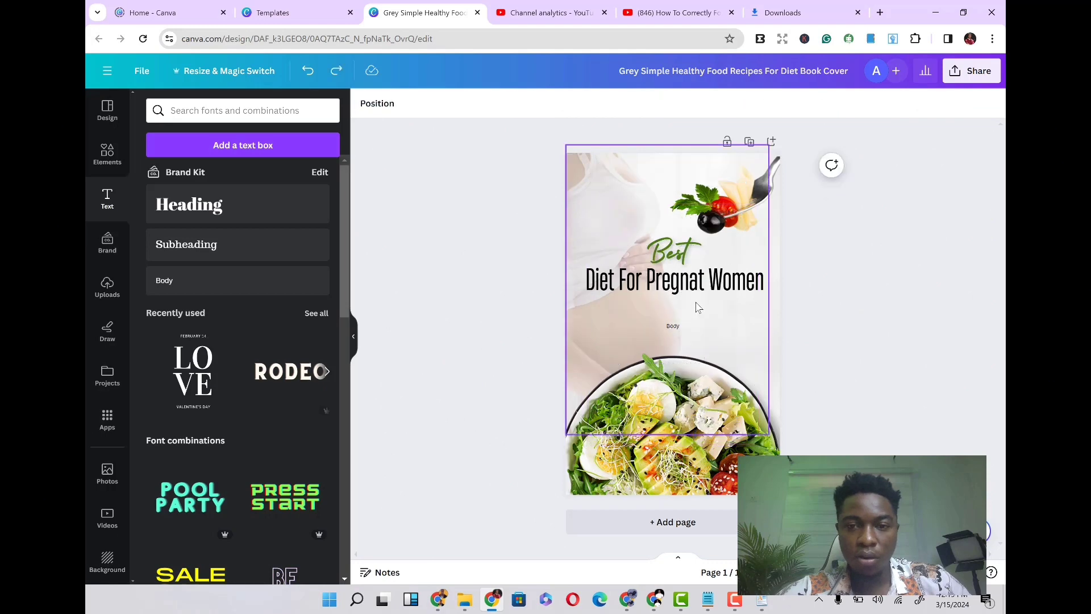
- Paste the copied subtitle paragraph into the new body text box below the title
left_click(672, 329)
double_click(673, 326)
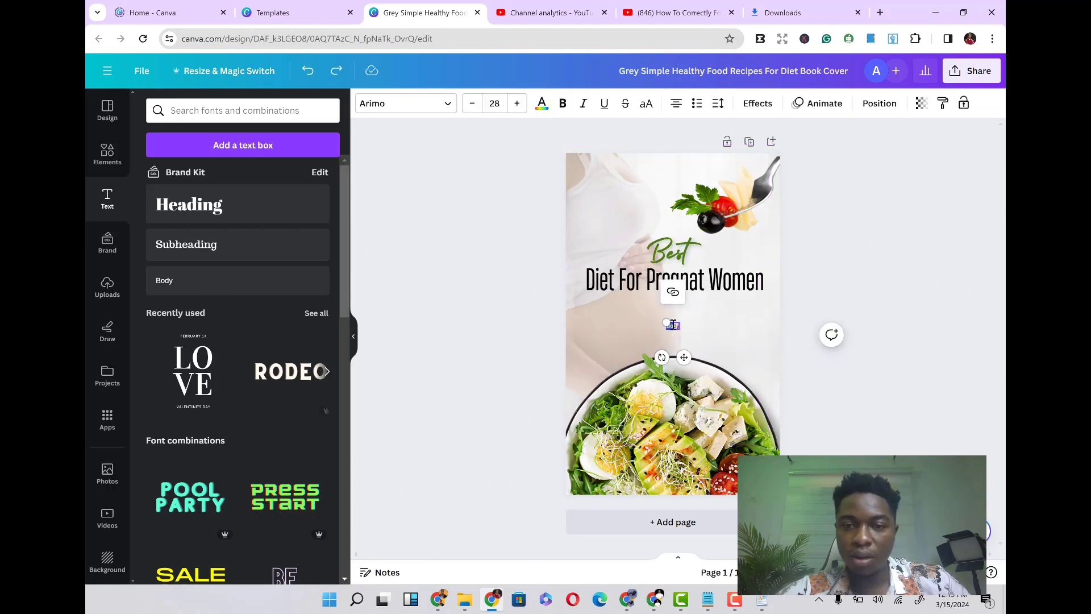
key("ctrl+v")
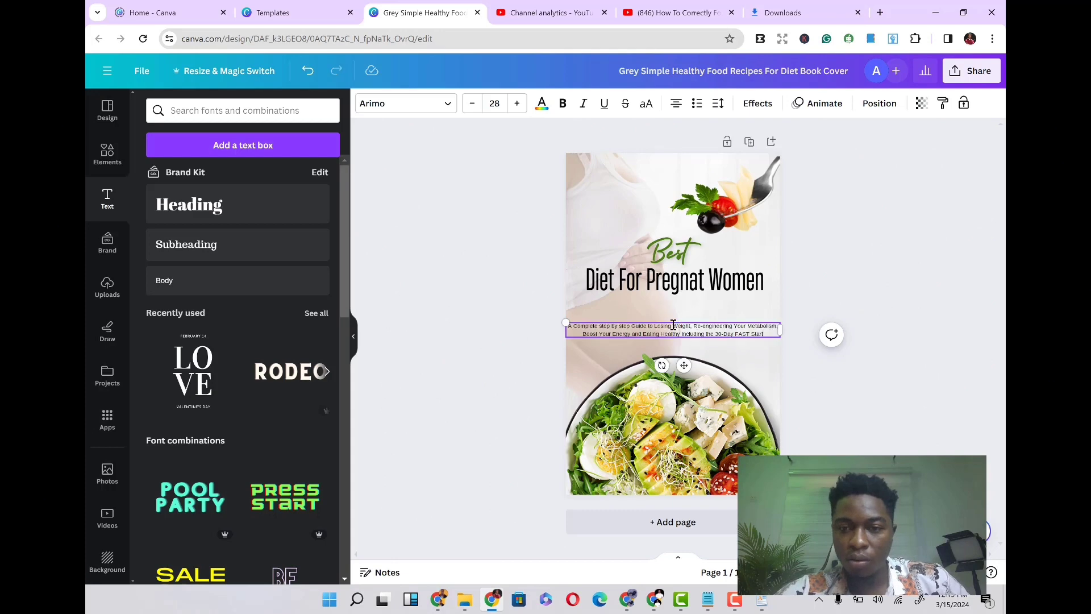
- Select all the subtitle text and increase its font size to 42
key("ctrl+a")
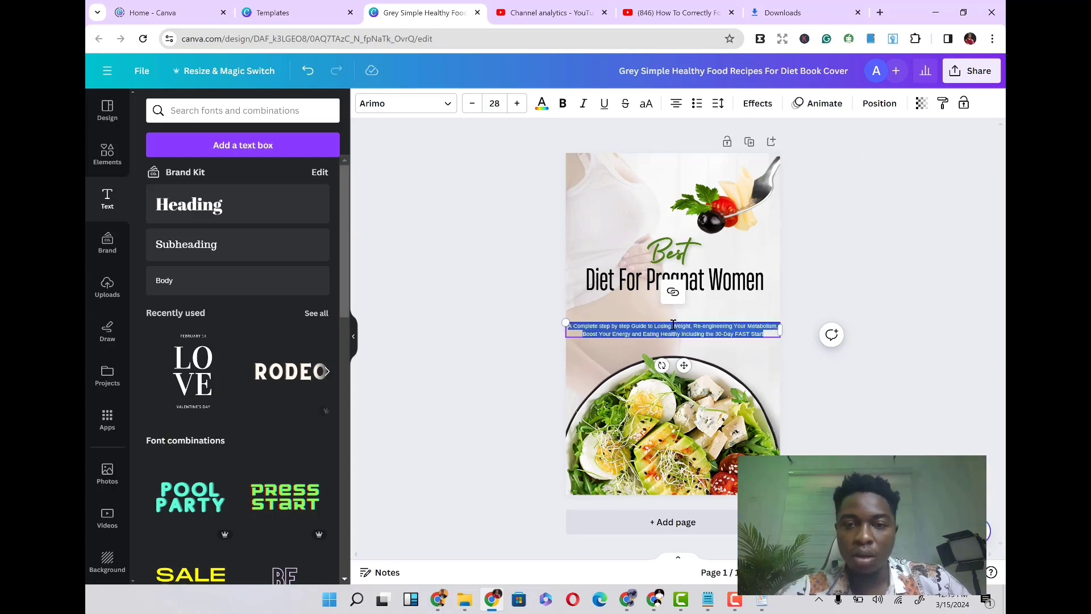
left_click(516, 104)
left_click(516, 103)
left_click(516, 103)
left_click(516, 103)
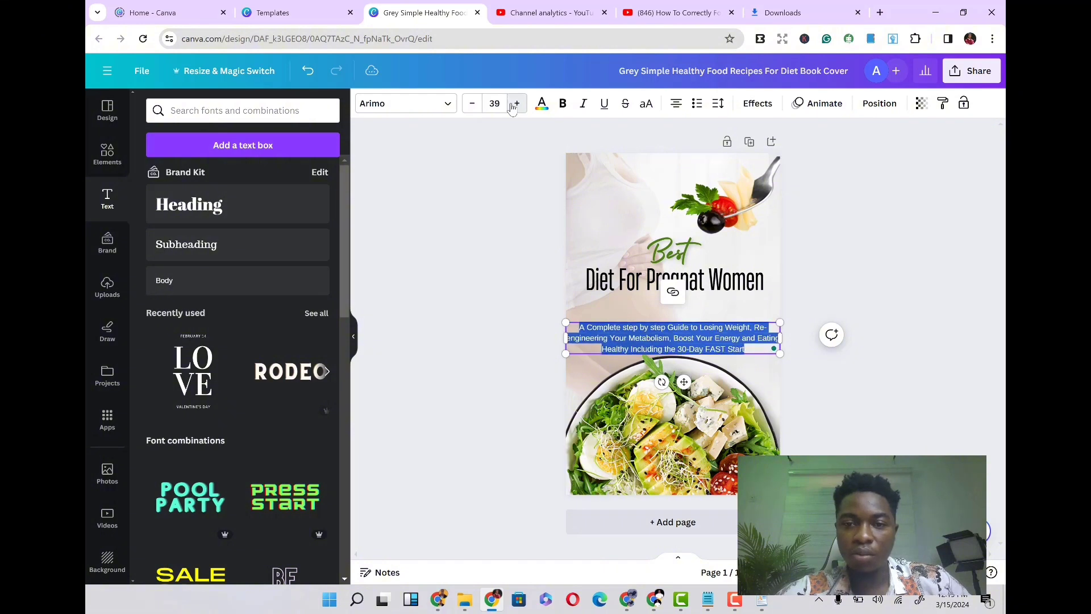
left_click(516, 103)
left_click(515, 103)
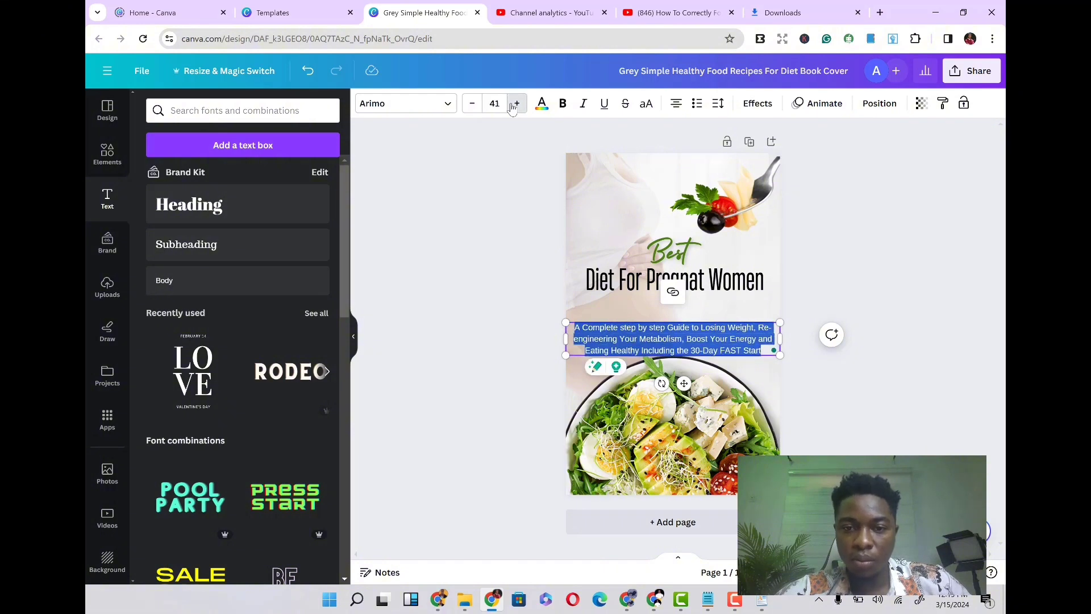
left_click(516, 103)
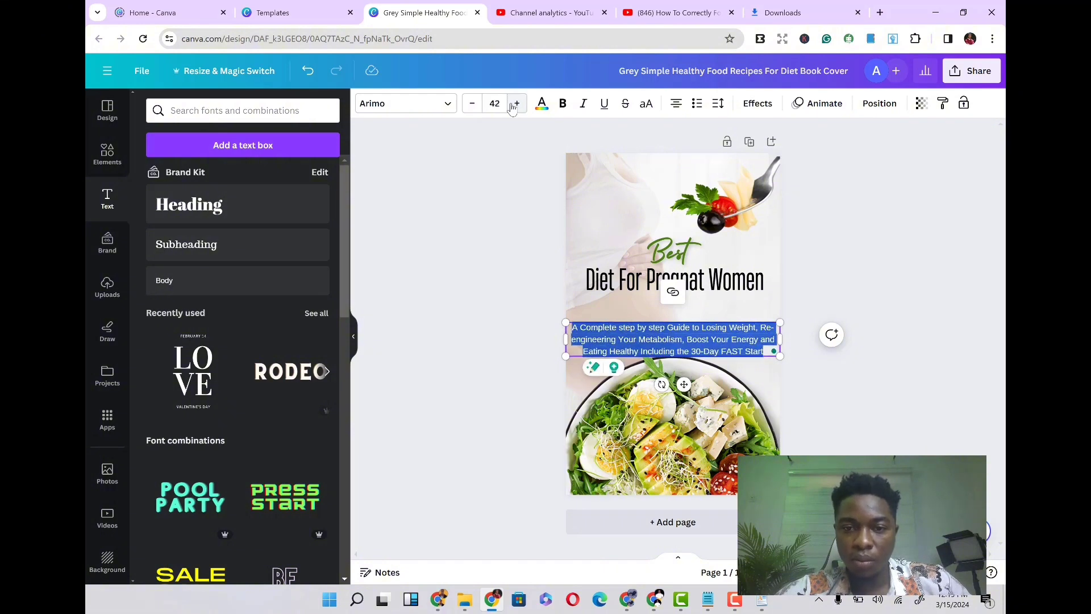
- Move the subtitle text box up beneath the title and narrow it so the subtitle wraps into four centred lines
left_click(866, 384)
left_click_drag(679, 334, 679, 313)
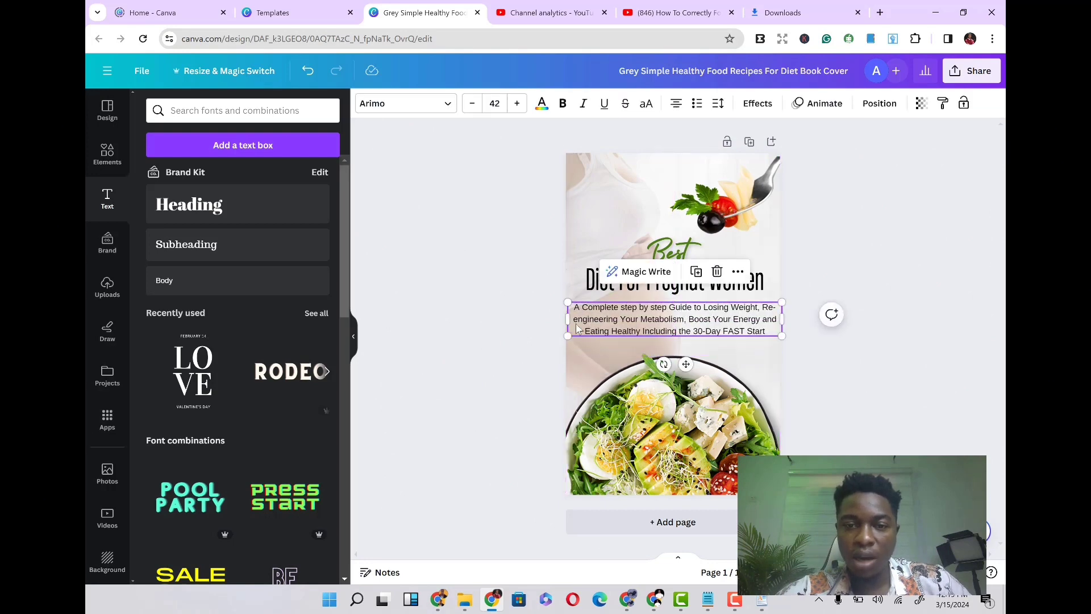
left_click_drag(566, 319, 581, 319)
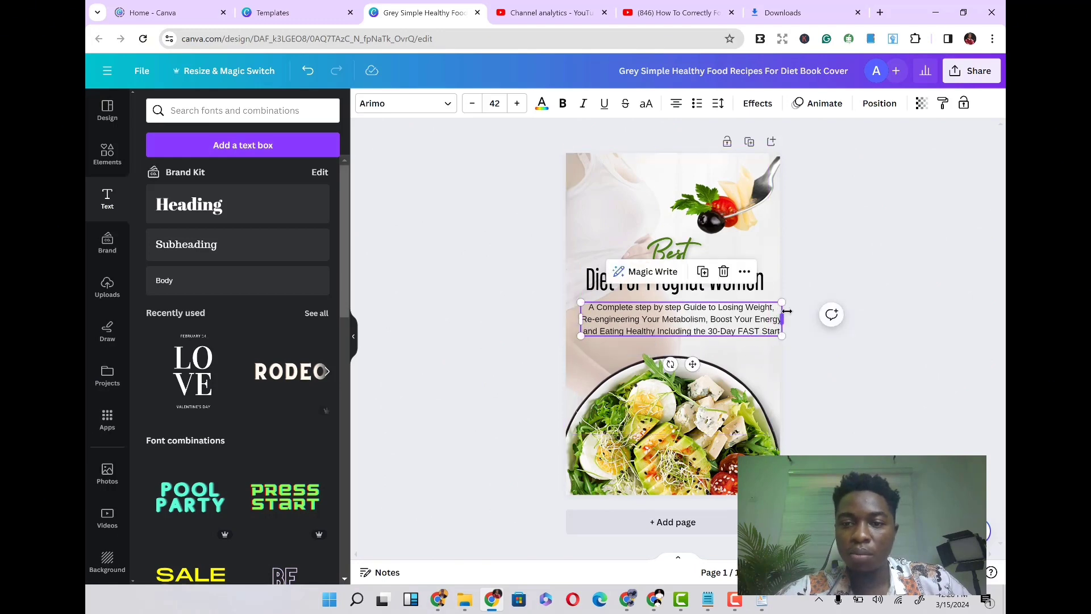
left_click_drag(782, 319, 759, 319)
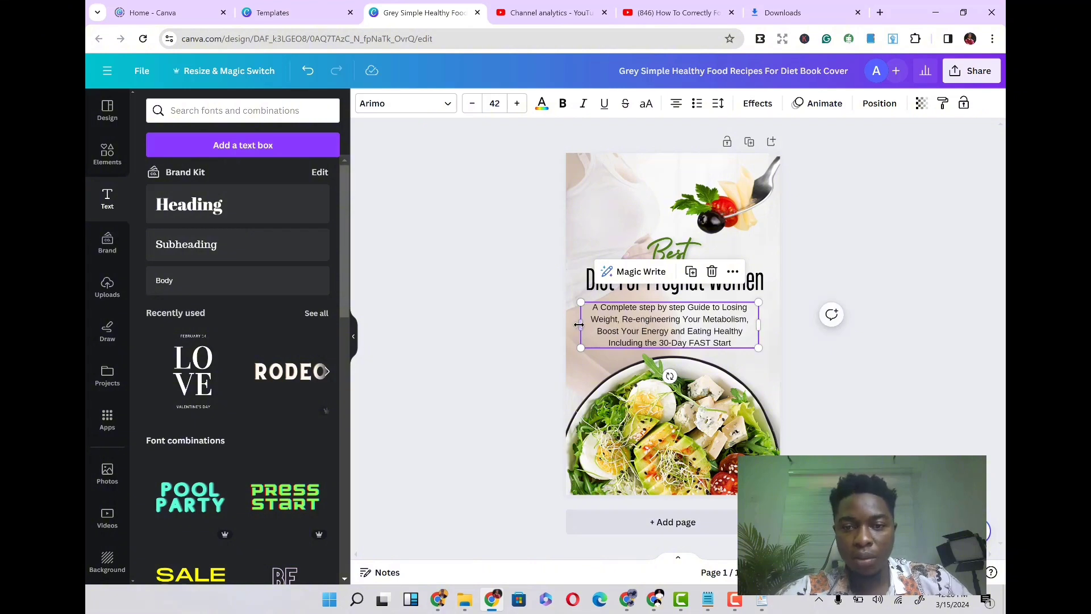
left_click_drag(580, 324, 587, 324)
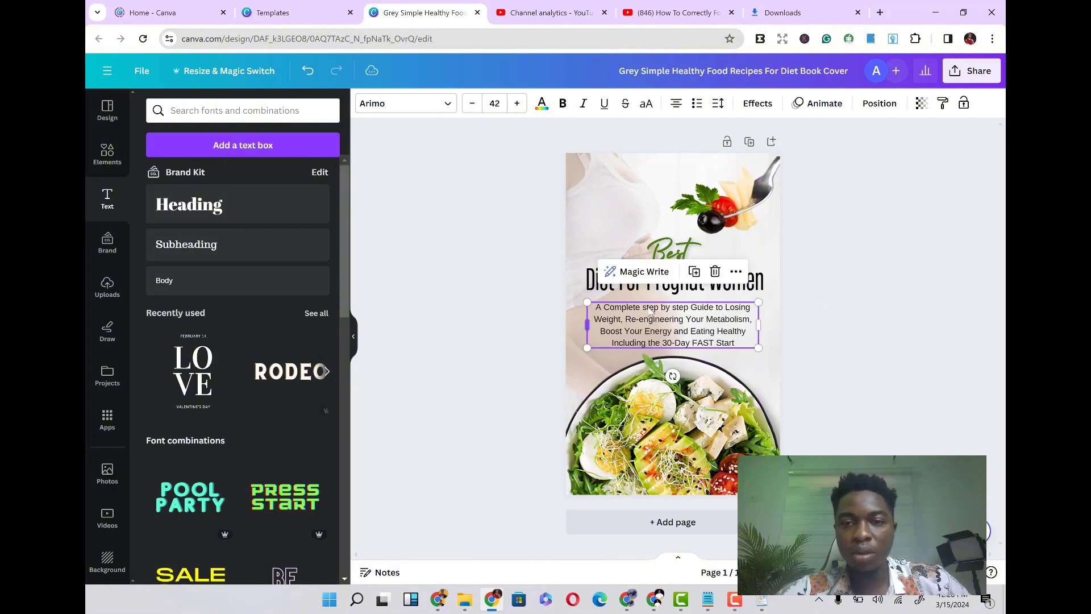
left_click(884, 315)
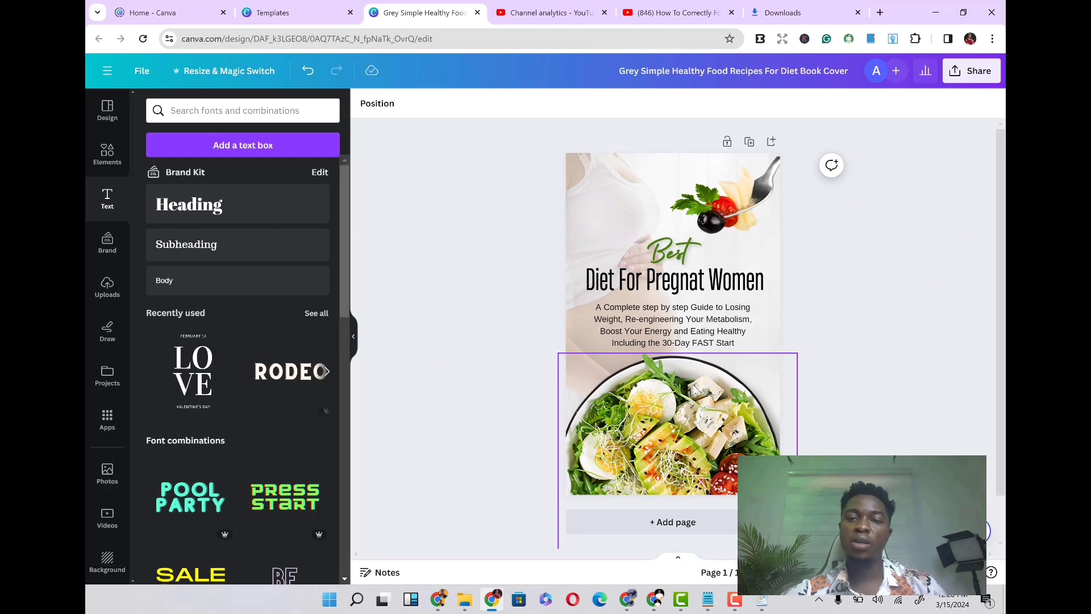
- Drag the salad bowl image off the cover page
left_click_drag(697, 388, 425, 315)
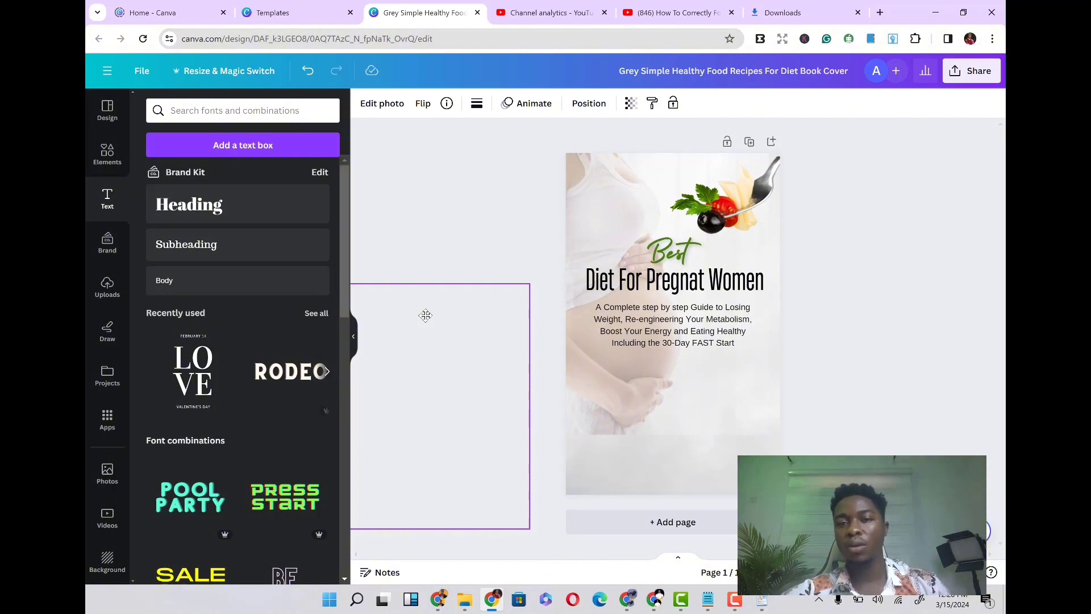
left_click_drag(426, 315, 429, 137)
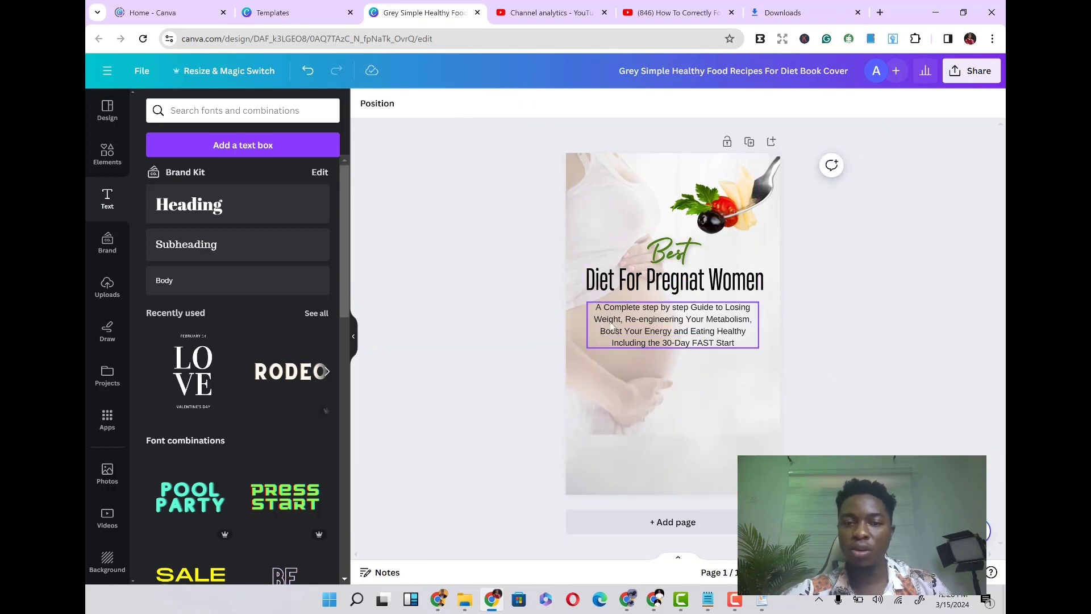
- Shift the pregnant-woman background photo down on the cover
left_click(581, 225)
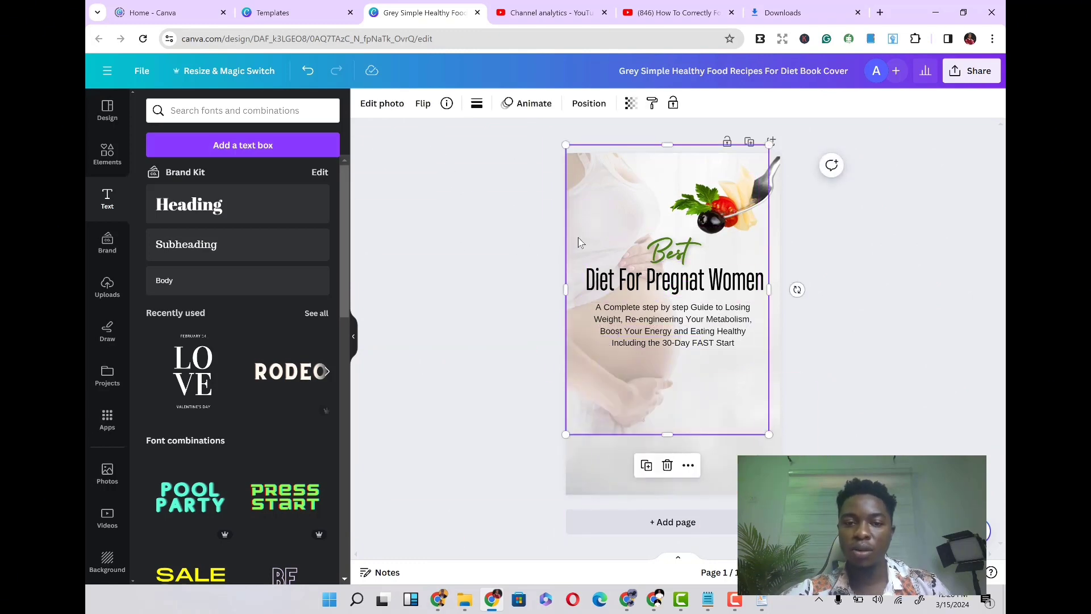
right_click(583, 267)
left_click(612, 172)
left_click_drag(612, 172, 600, 202)
left_click(479, 246)
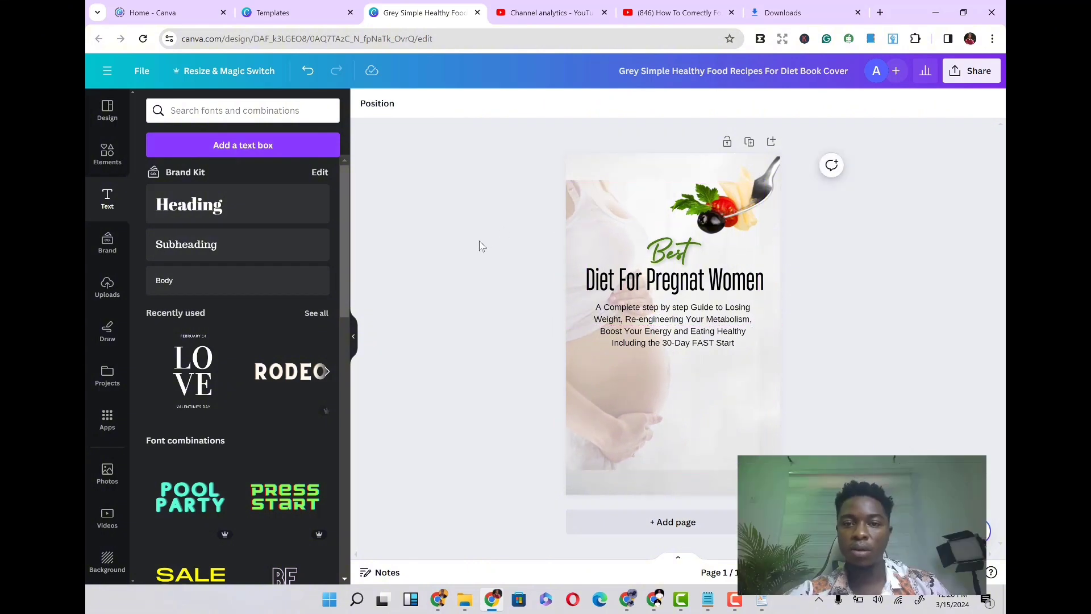
- Move the subtitle, the title and the 'Best' text down to sit lower on the cover
left_click_drag(686, 322, 683, 357)
left_click(662, 284)
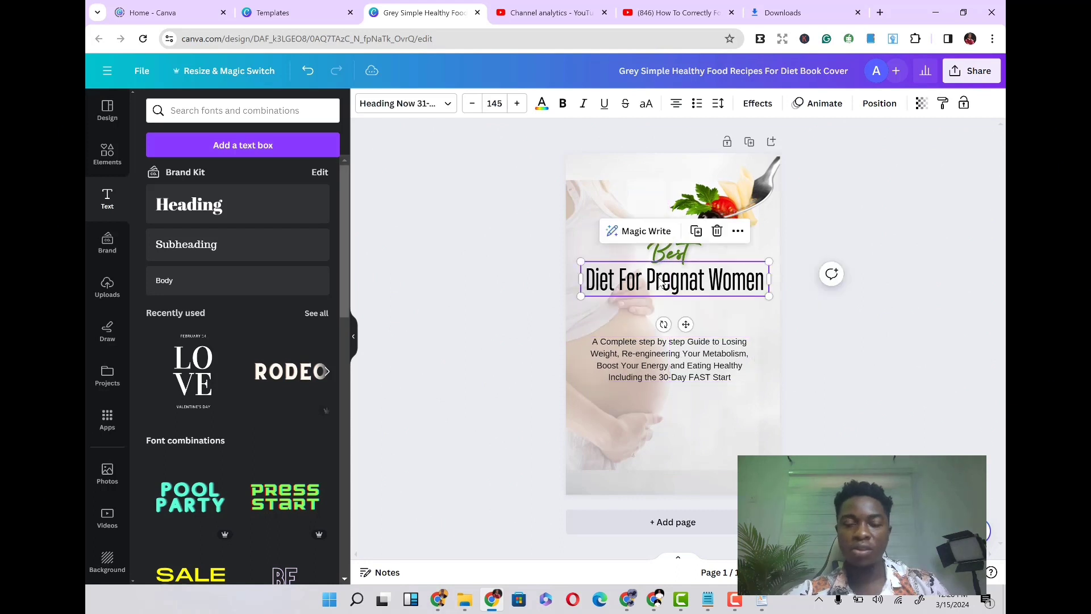
left_click_drag(662, 284, 665, 313)
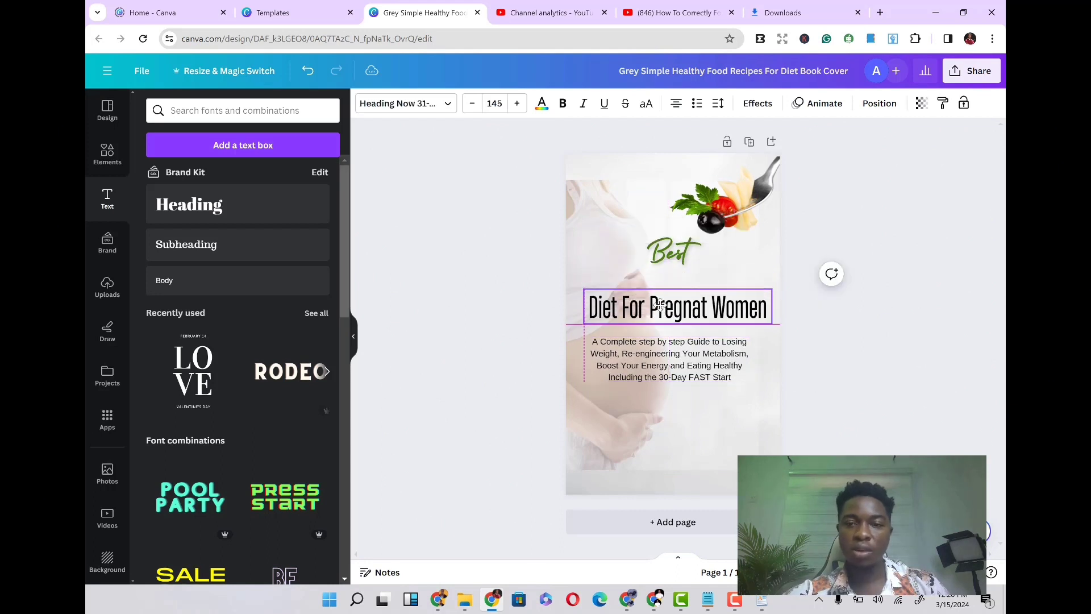
left_click(672, 241)
left_click_drag(672, 241, 667, 265)
left_click(429, 356)
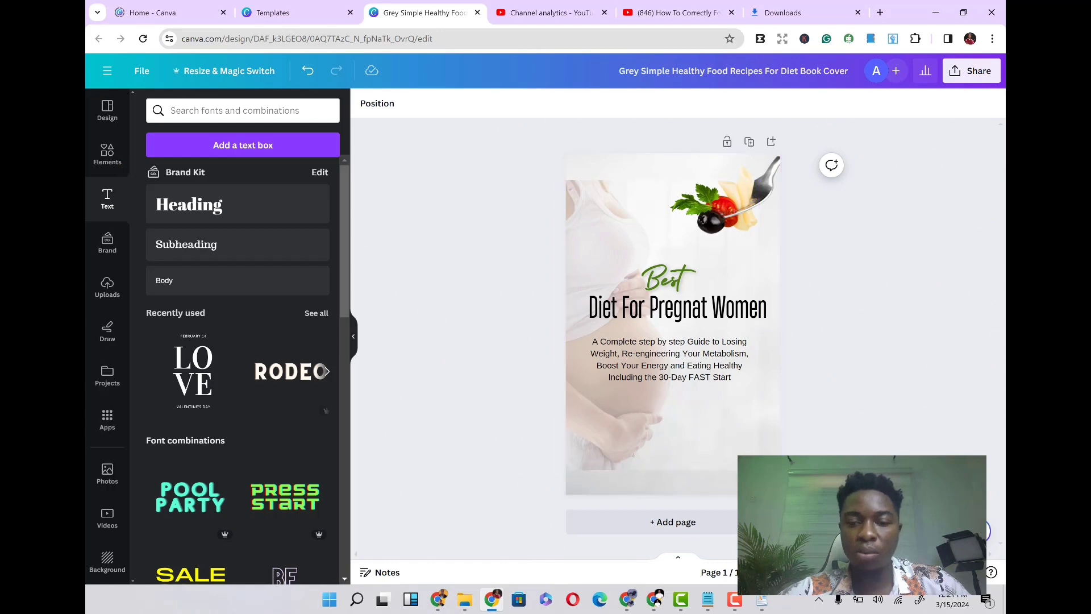
- Switch to the WordPad document and select and copy the author's name line
left_click(763, 600)
left_click(521, 417)
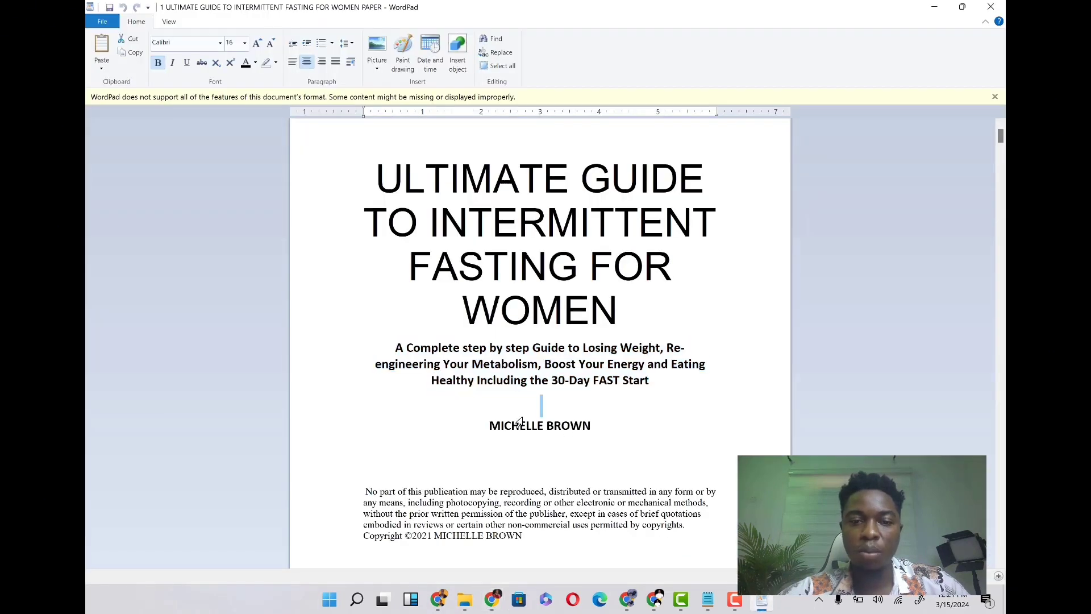
key("ctrl+a")
double_click(530, 427)
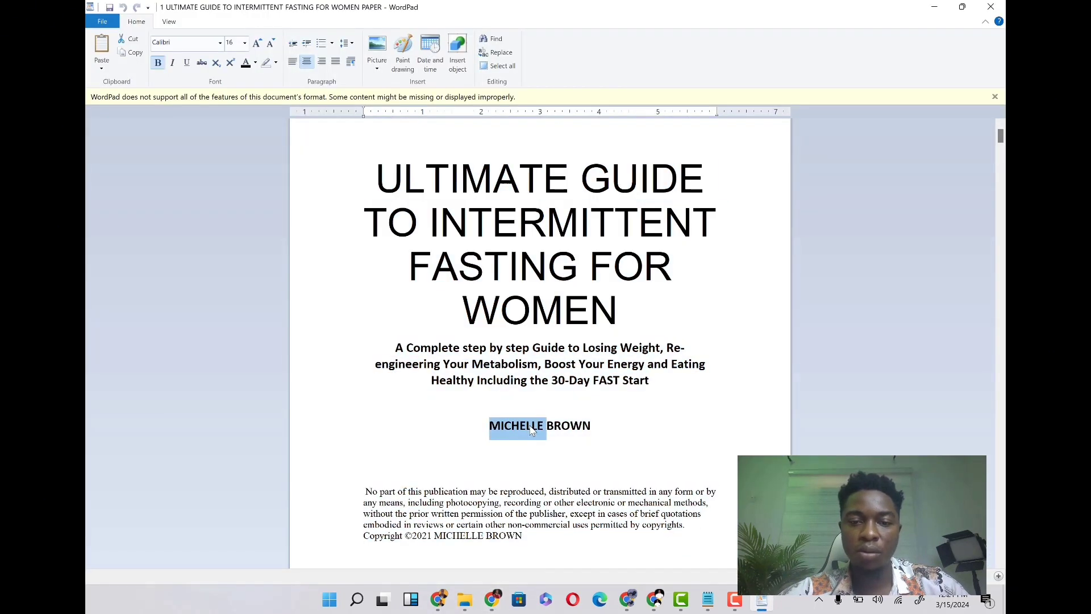
triple_click(531, 430)
key("ctrl+c")
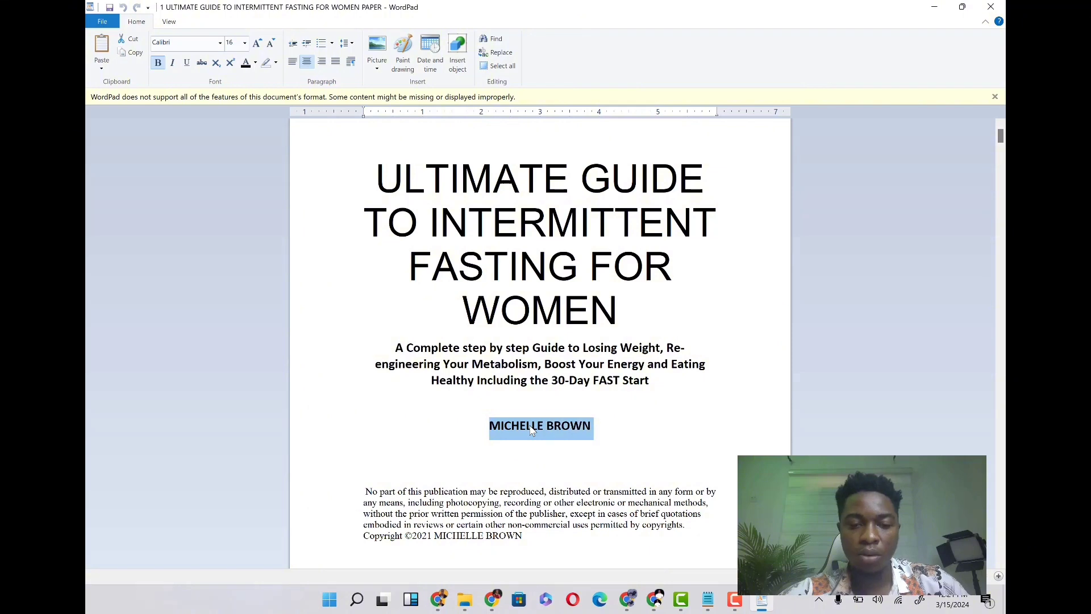
- Paste the author's name onto the cover and move it near the bottom of the page
left_click(494, 598)
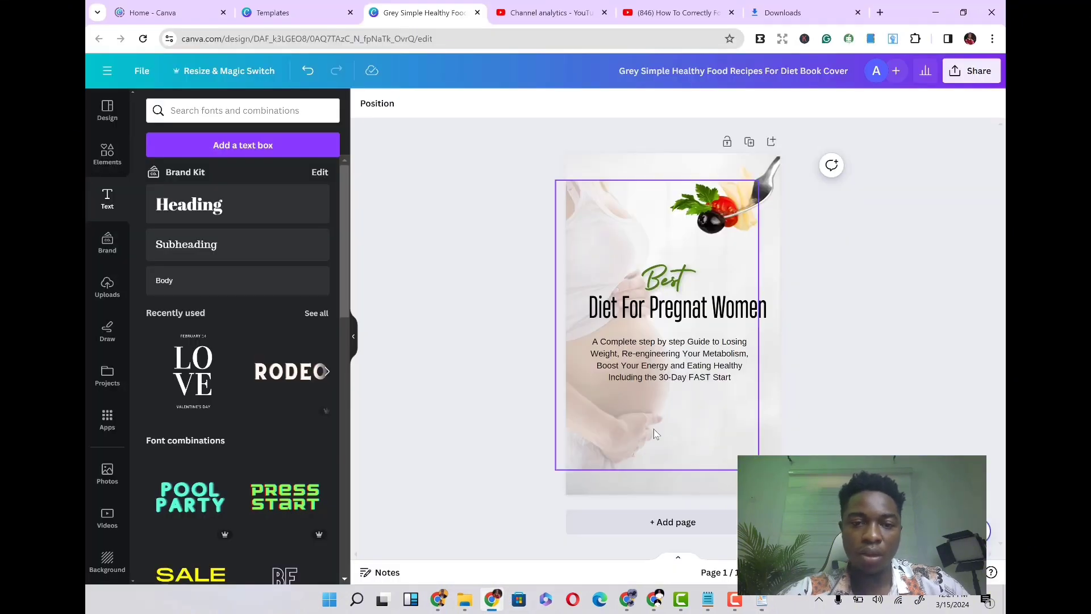
left_click(654, 430)
key("ctrl+v")
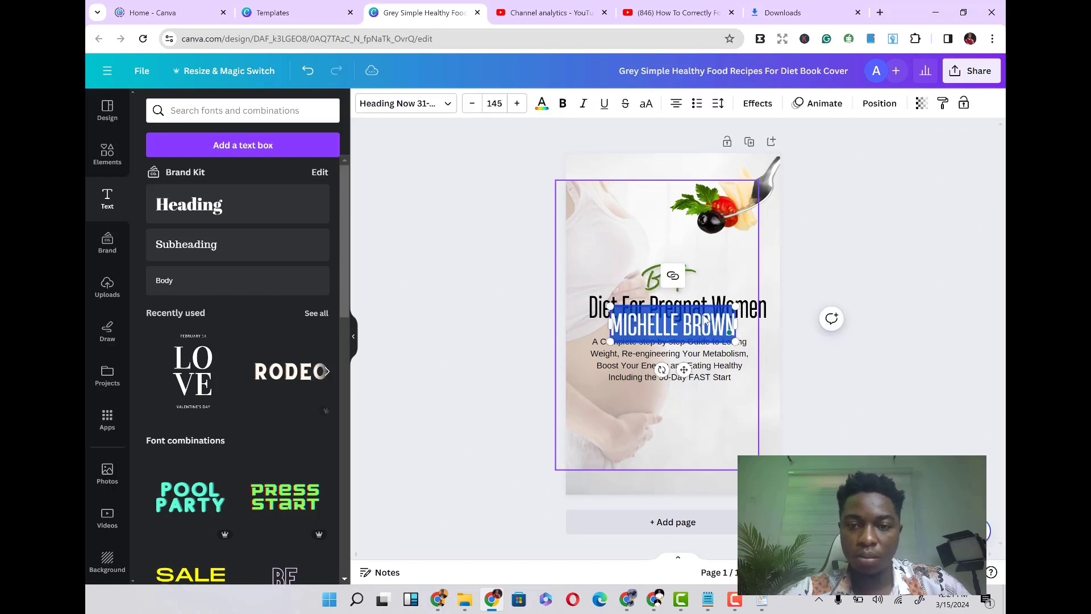
left_click_drag(681, 369, 673, 481)
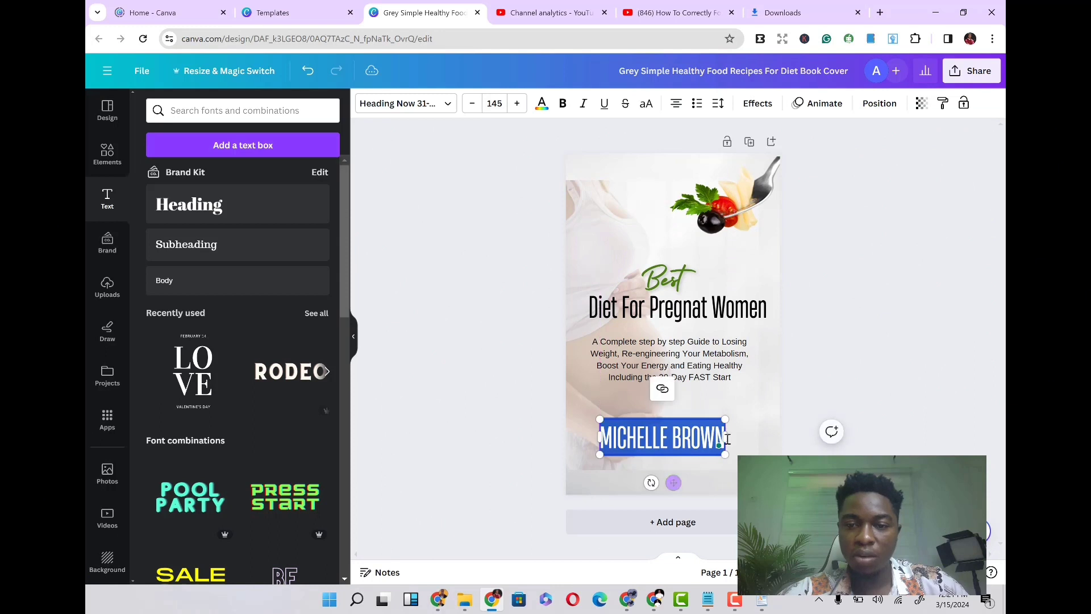
- Set the author name's font size to 80 and move it lower, just above the cover's bottom edge
left_click(744, 444)
left_click(688, 440)
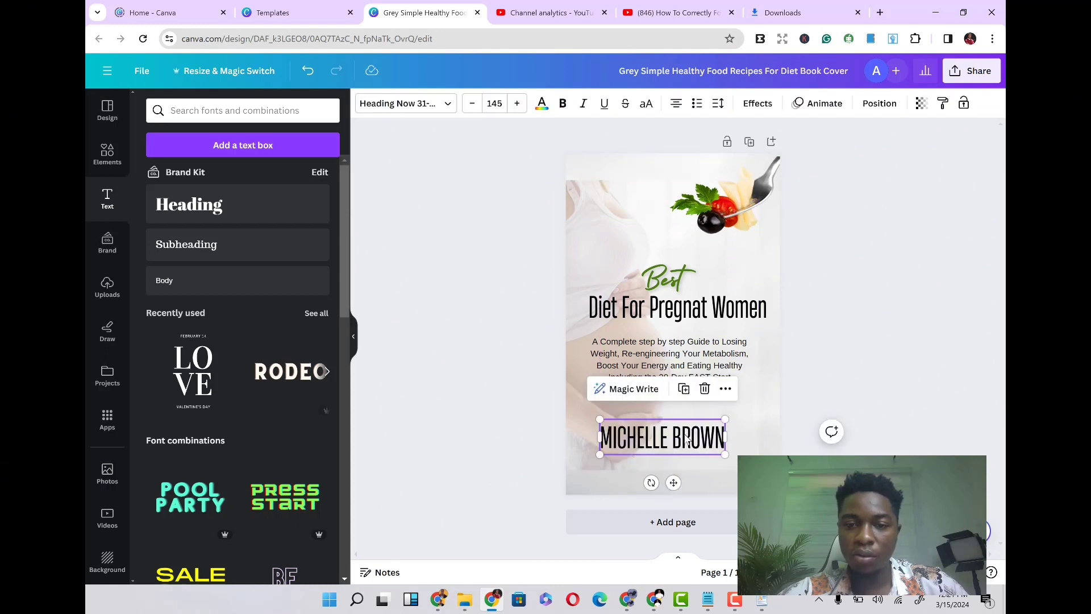
left_click(686, 436)
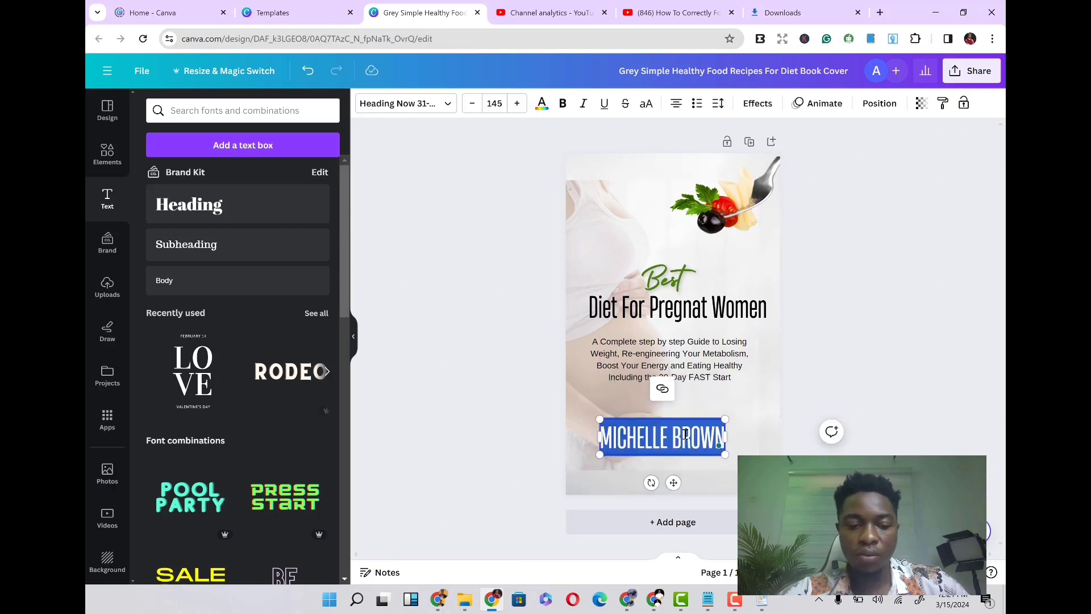
left_click(472, 104)
left_click(471, 104)
left_click(471, 104)
left_click(472, 104)
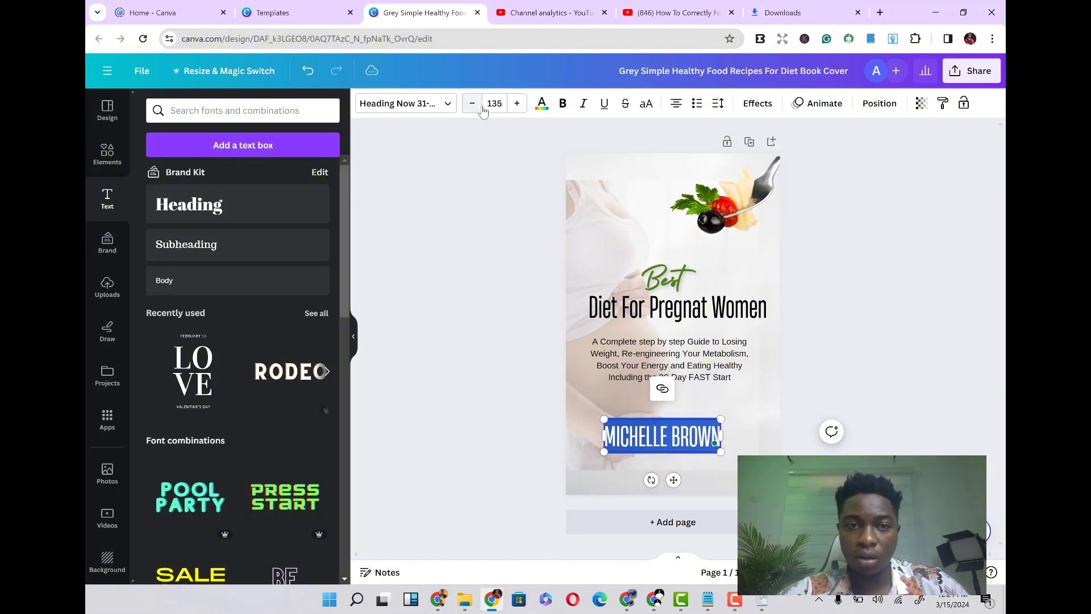
left_click(495, 103)
scroll(506, 329, "down", 3)
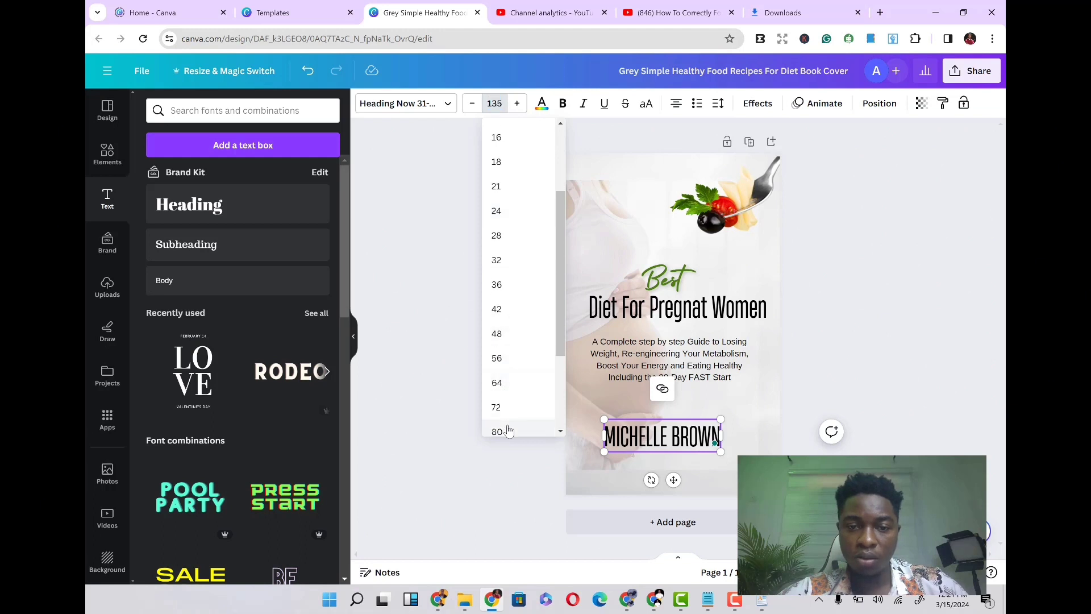
left_click(499, 431)
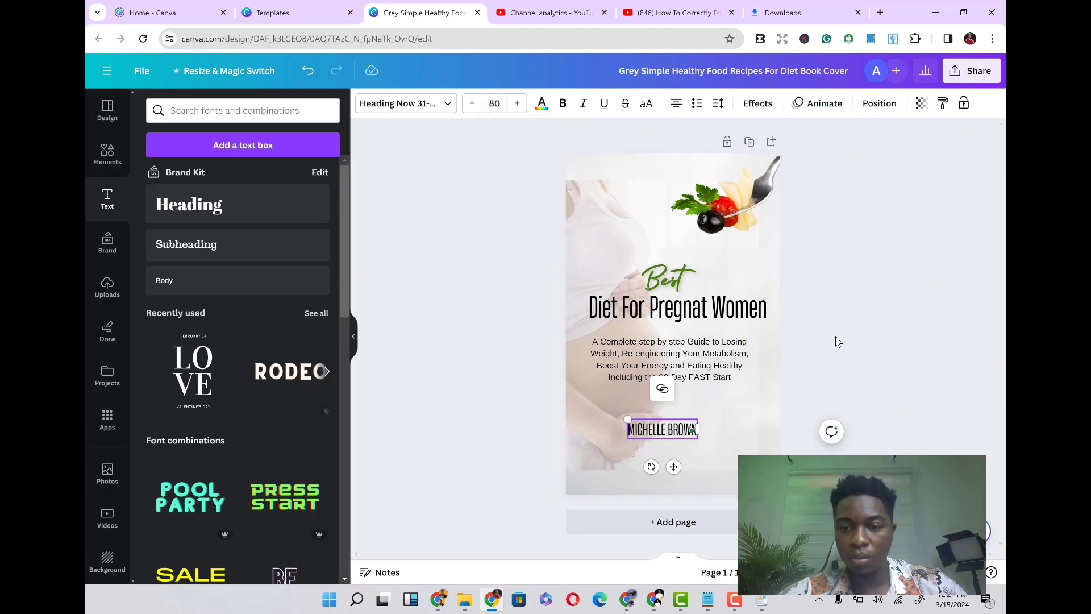
left_click(768, 375)
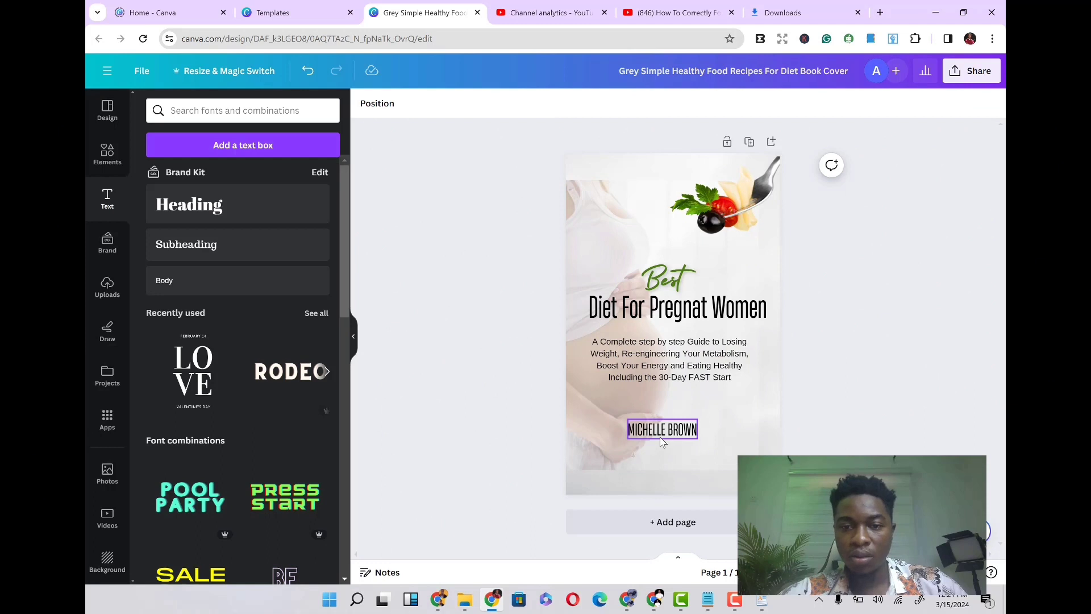
left_click_drag(662, 442, 672, 464)
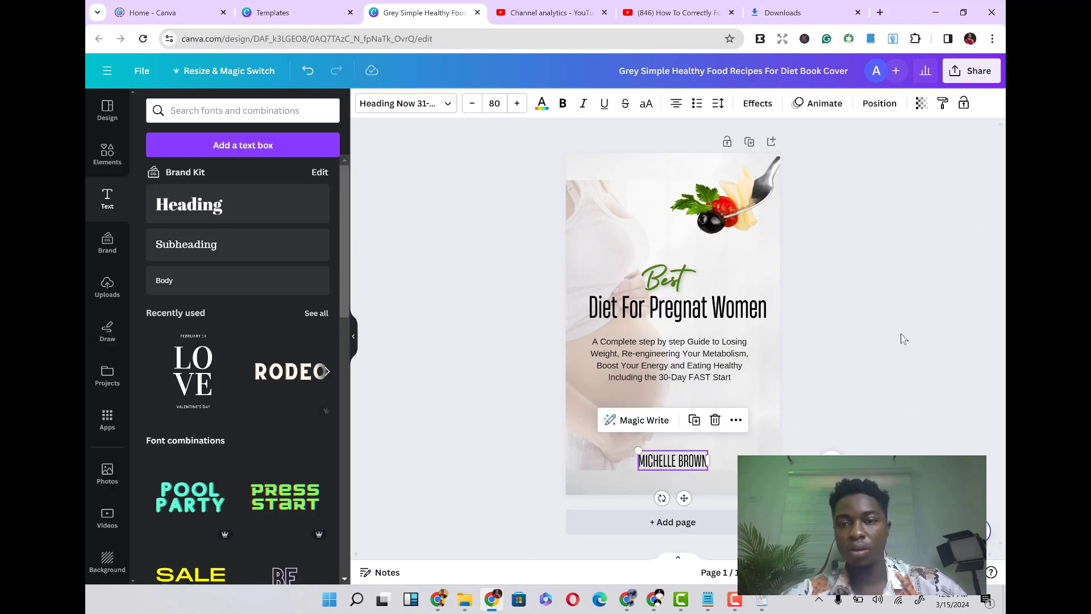
left_click(903, 339)
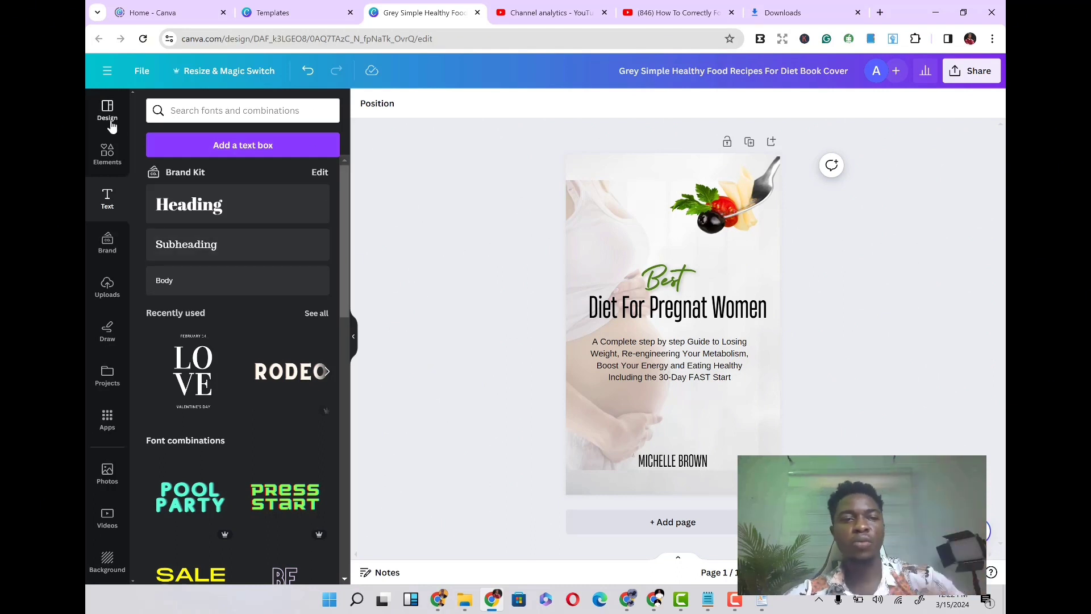
left_click(313, 75)
left_click(313, 76)
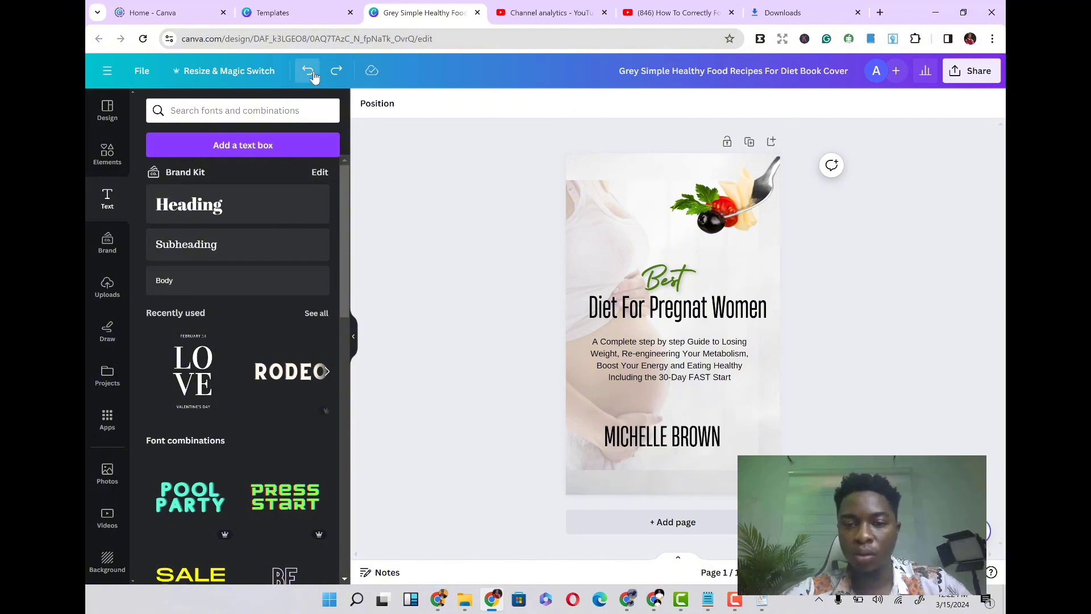
left_click(314, 76)
left_click(313, 76)
left_click(313, 76)
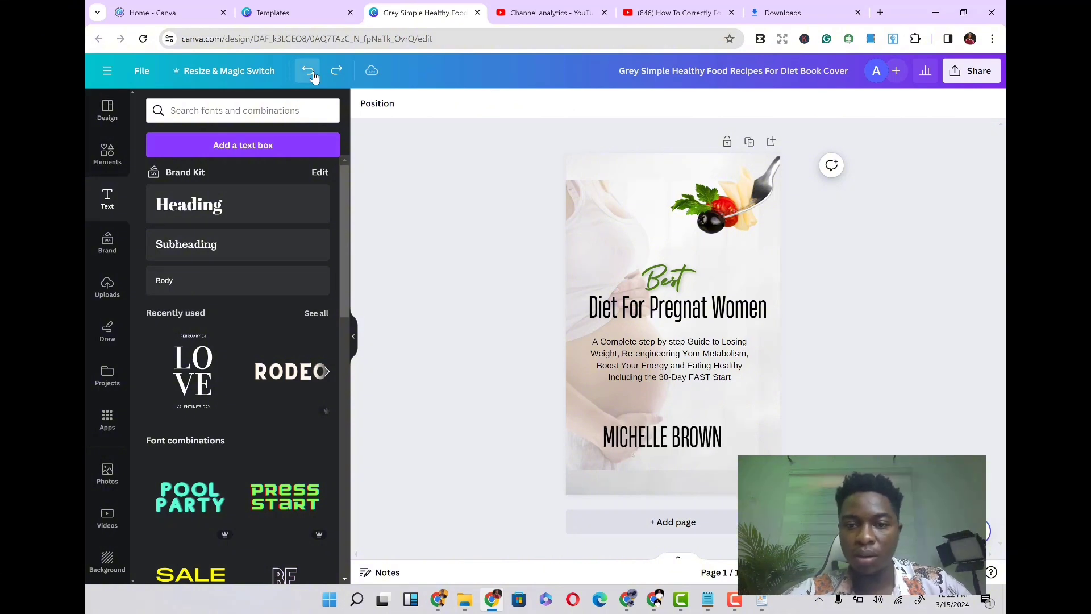
left_click(313, 76)
left_click(313, 75)
left_click(313, 75)
left_click(313, 75)
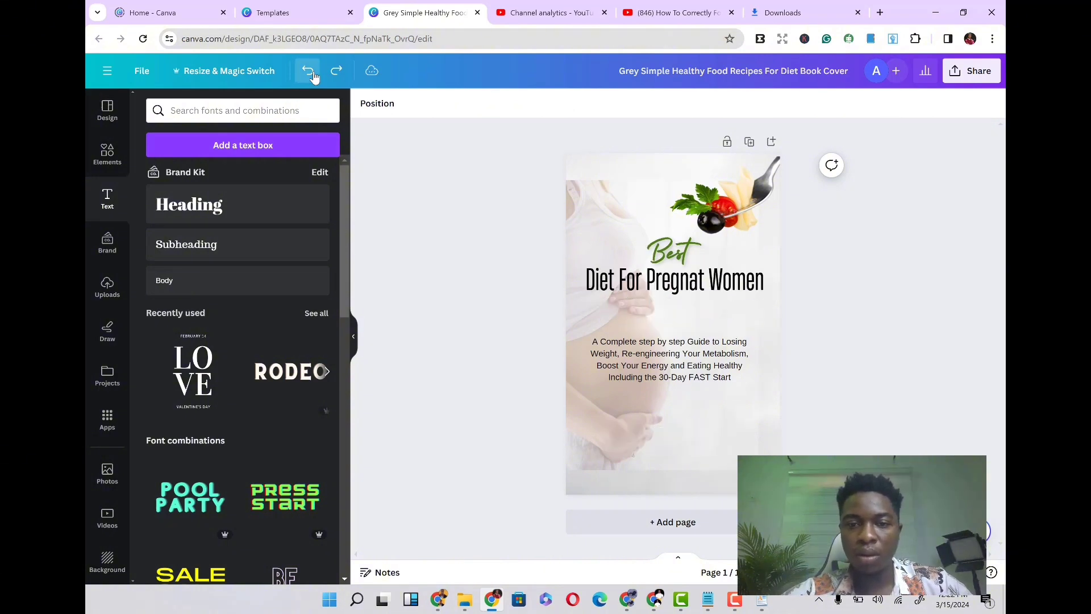
left_click(313, 76)
left_click(313, 76)
left_click(313, 76)
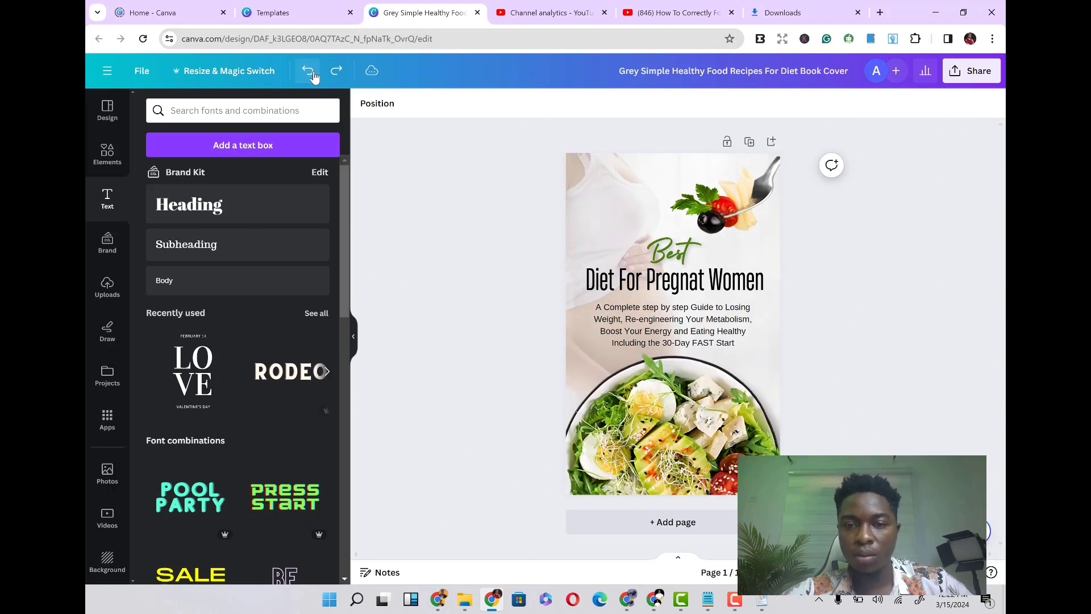
left_click(313, 76)
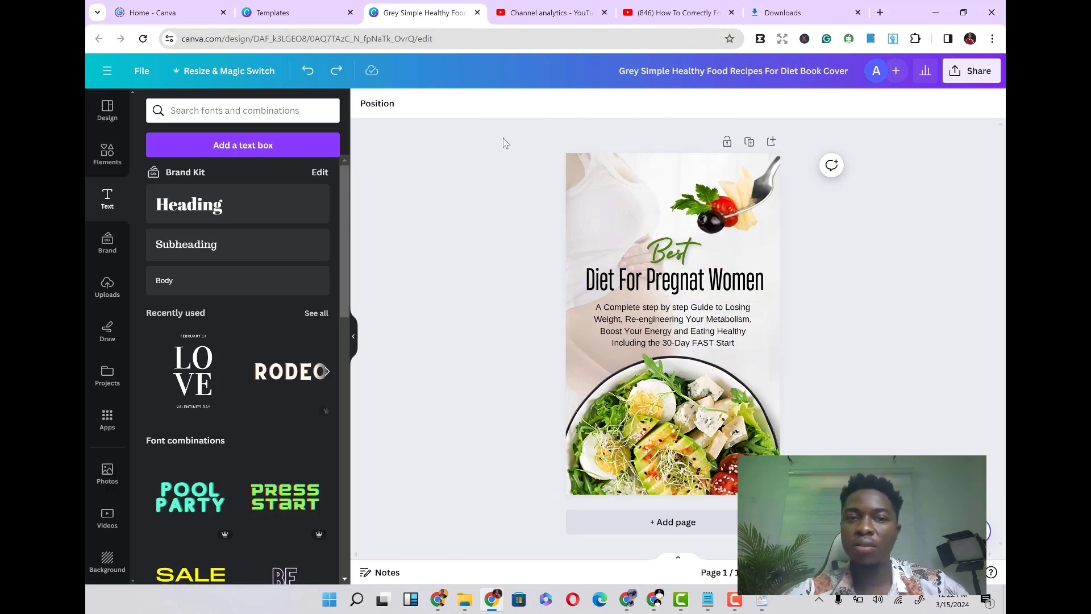
left_click(332, 73)
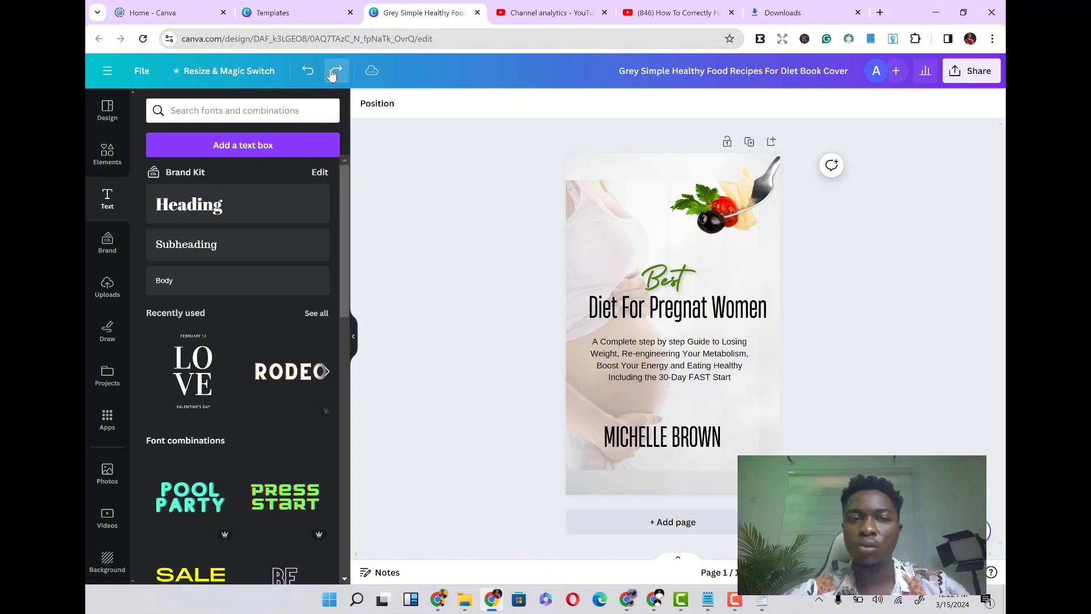
left_click(333, 72)
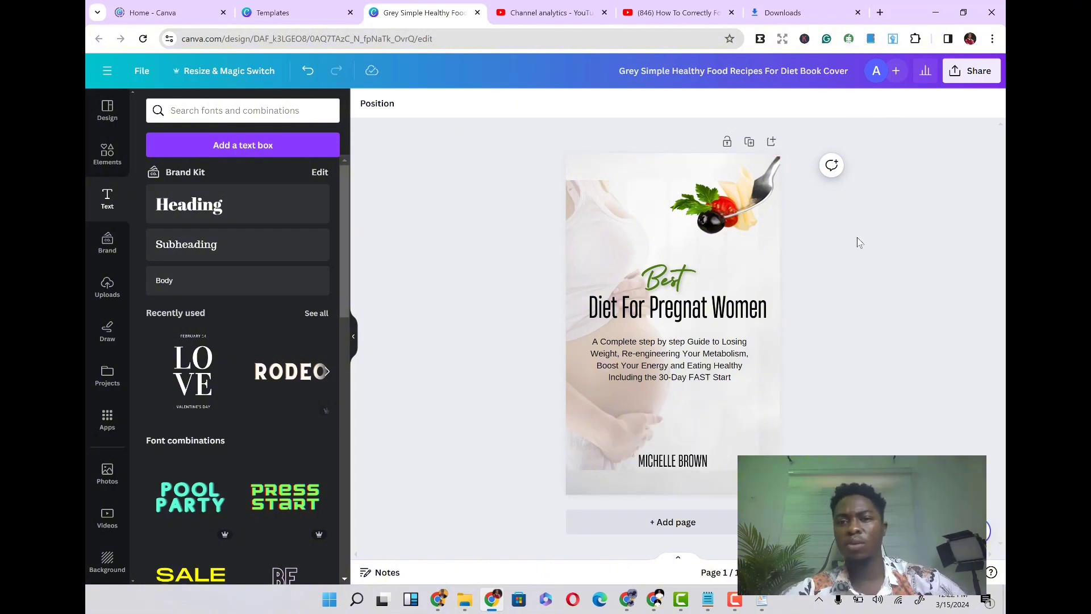
- Open the design's share options and close them again
left_click(975, 76)
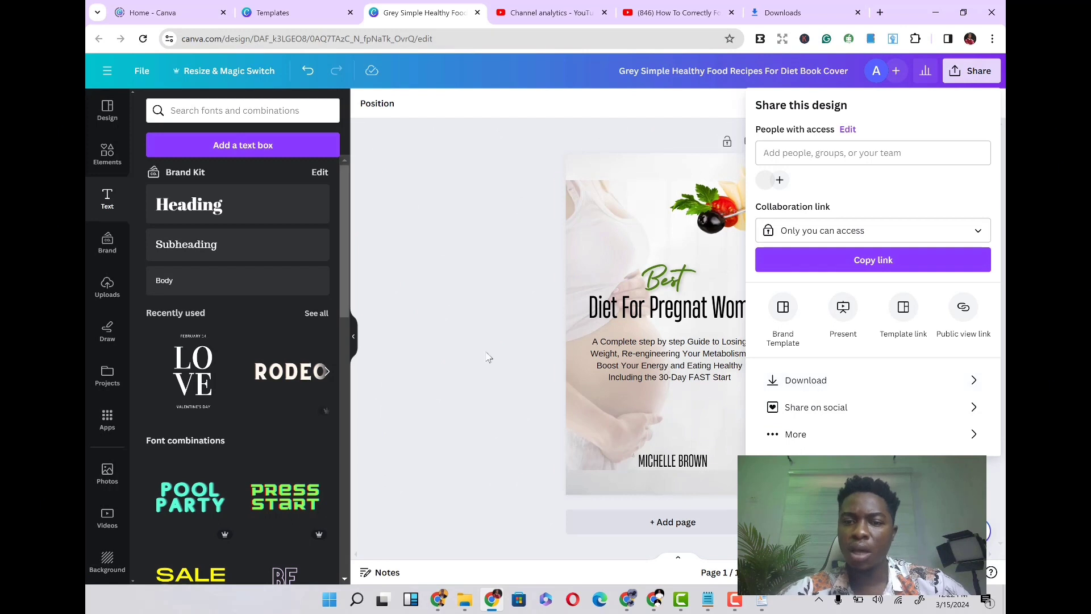
left_click(455, 328)
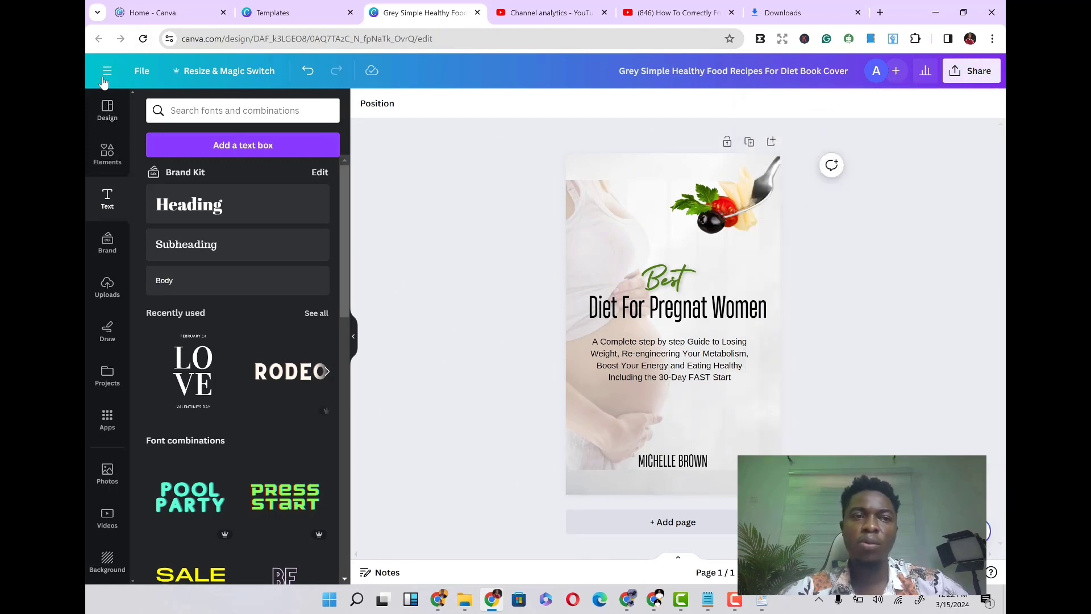
- Switch to the Templates tab, close the open template preview and browse the book cover template results
left_click(293, 11)
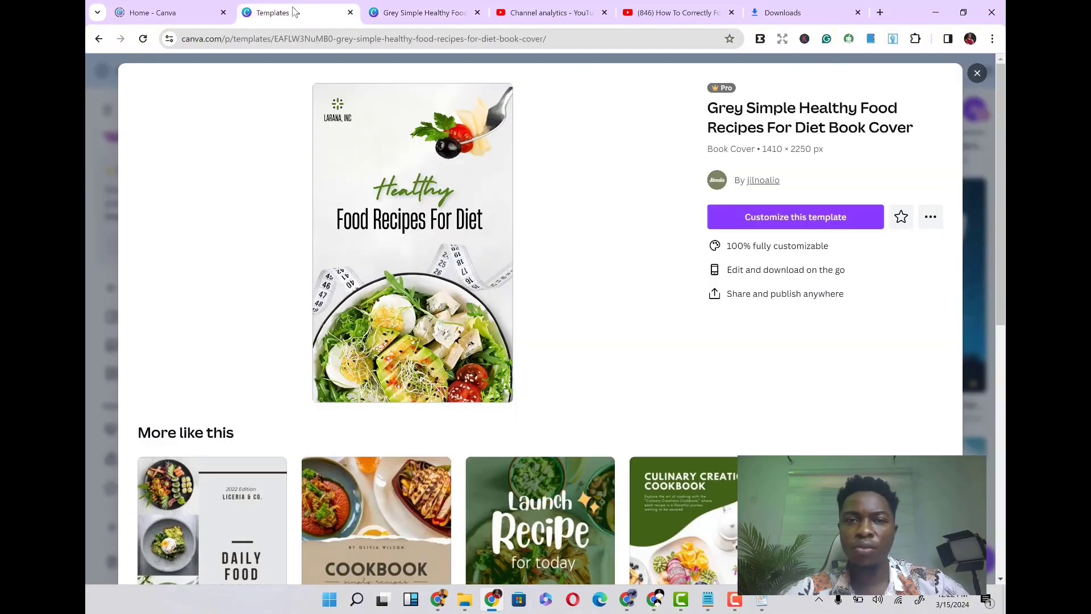
left_click(978, 74)
scroll(514, 430, "down", 1)
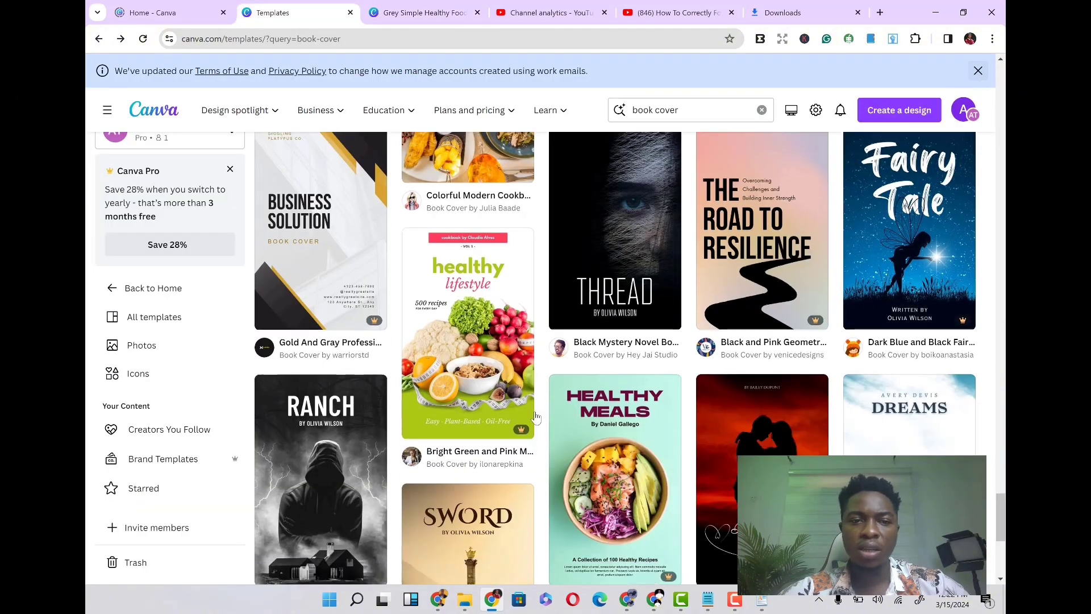
scroll(547, 458, "up", 17)
scroll(547, 457, "up", 7)
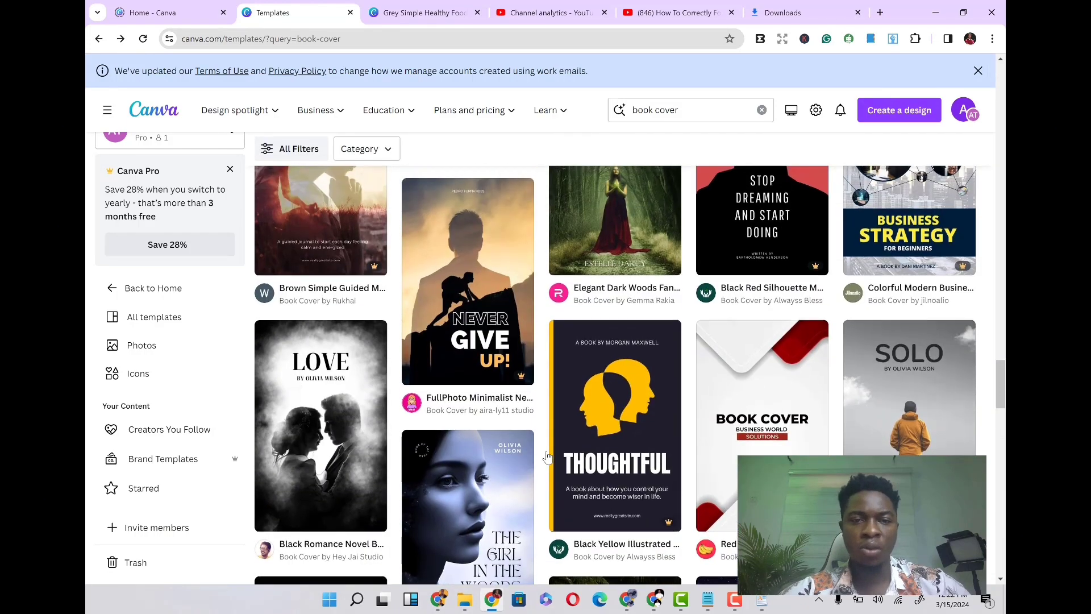
scroll(547, 457, "up", 1)
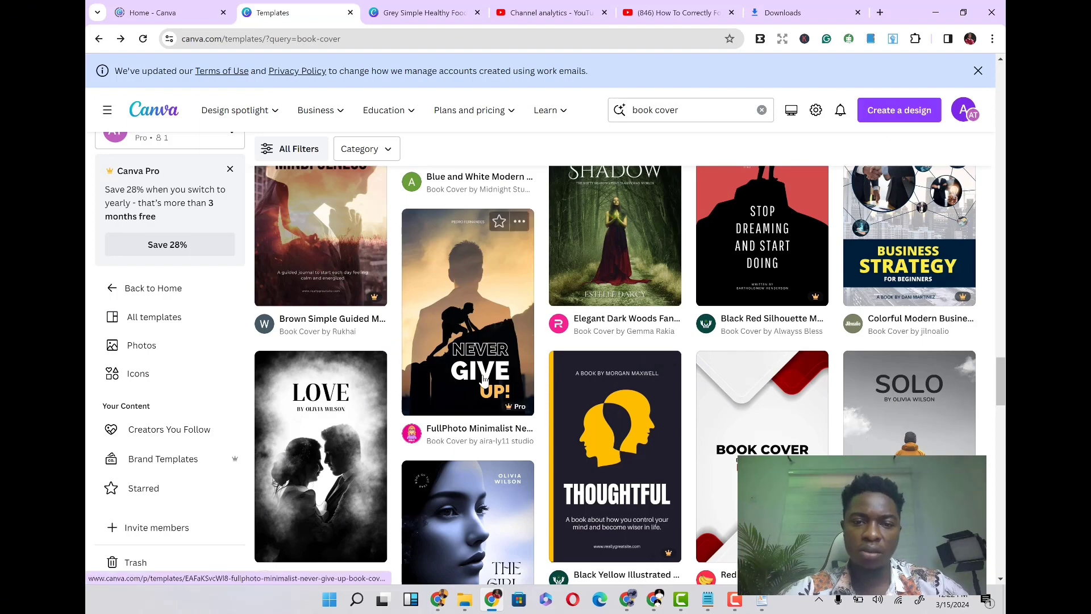
scroll(492, 326, "up", 3)
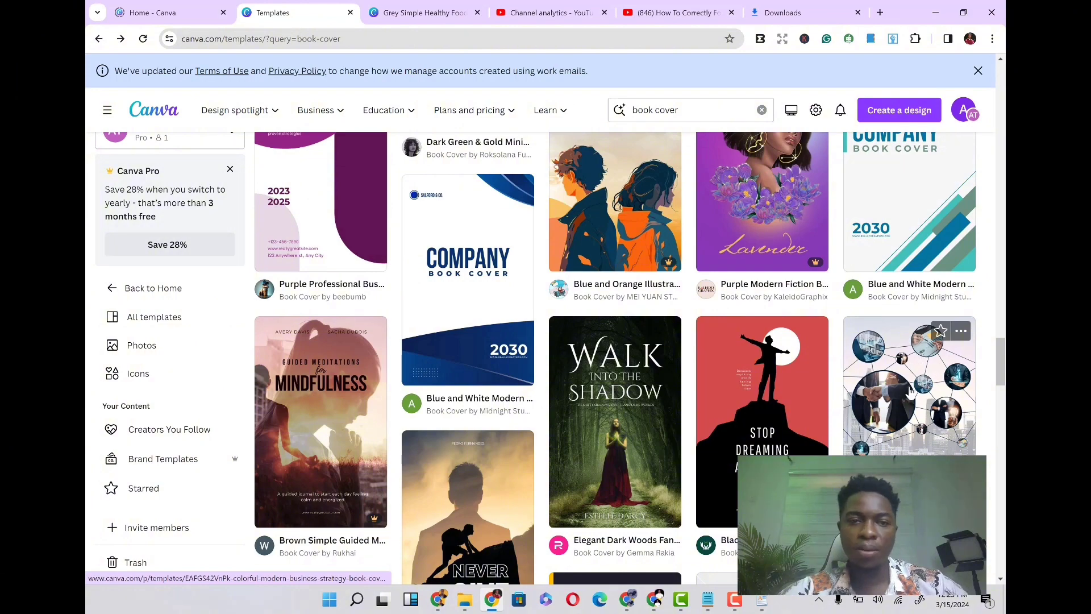
scroll(915, 386, "up", 6)
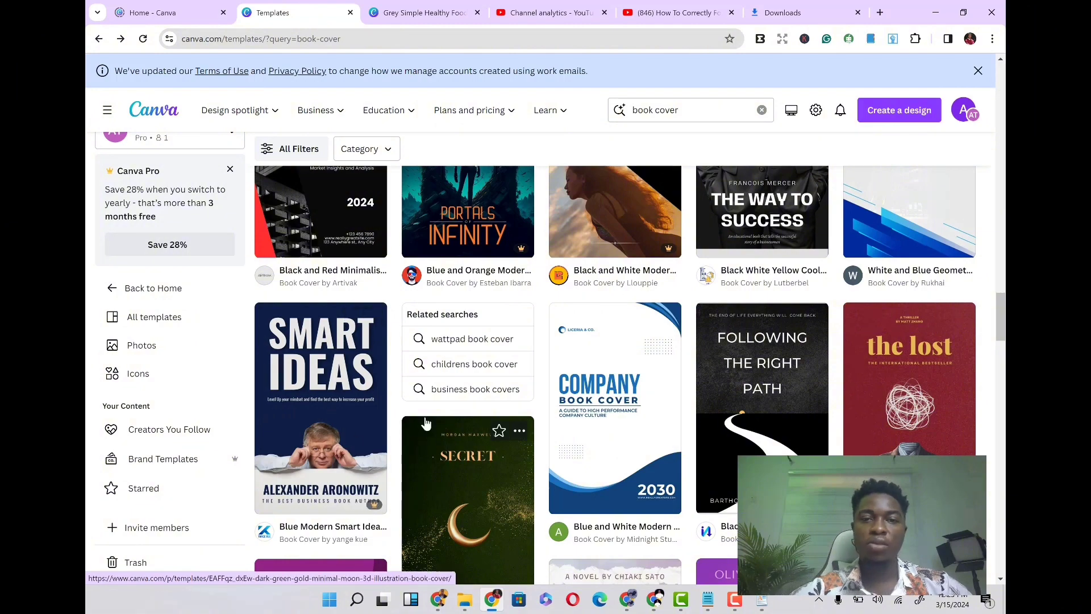
scroll(426, 421, "up", 9)
scroll(426, 422, "up", 12)
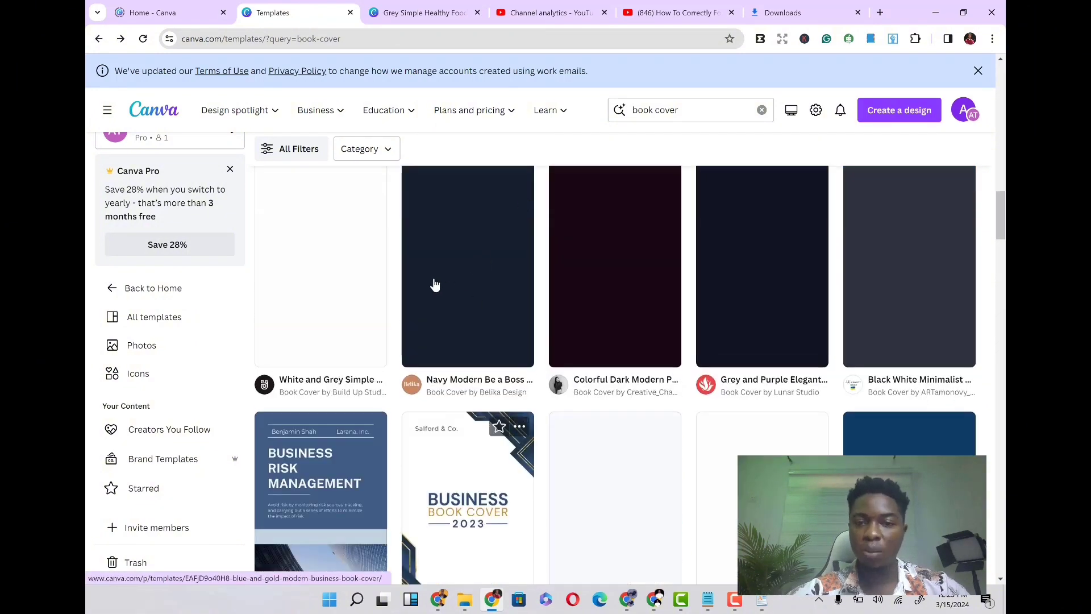
scroll(433, 285, "up", 5)
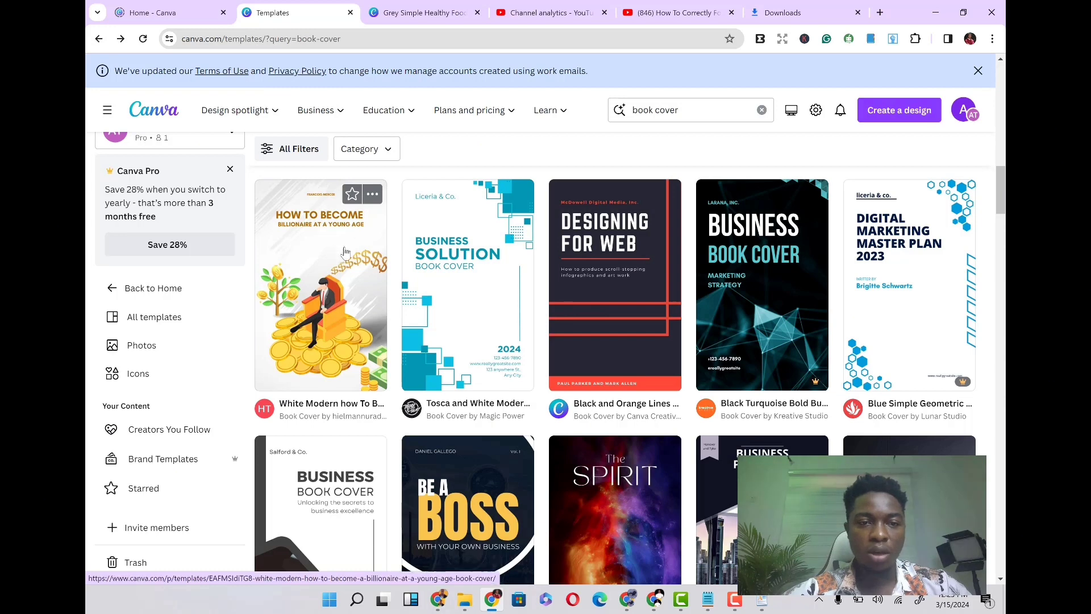
- Open the preview of the White Modern How To Become a Billionaire at A Young Age book cover template
left_click(325, 304)
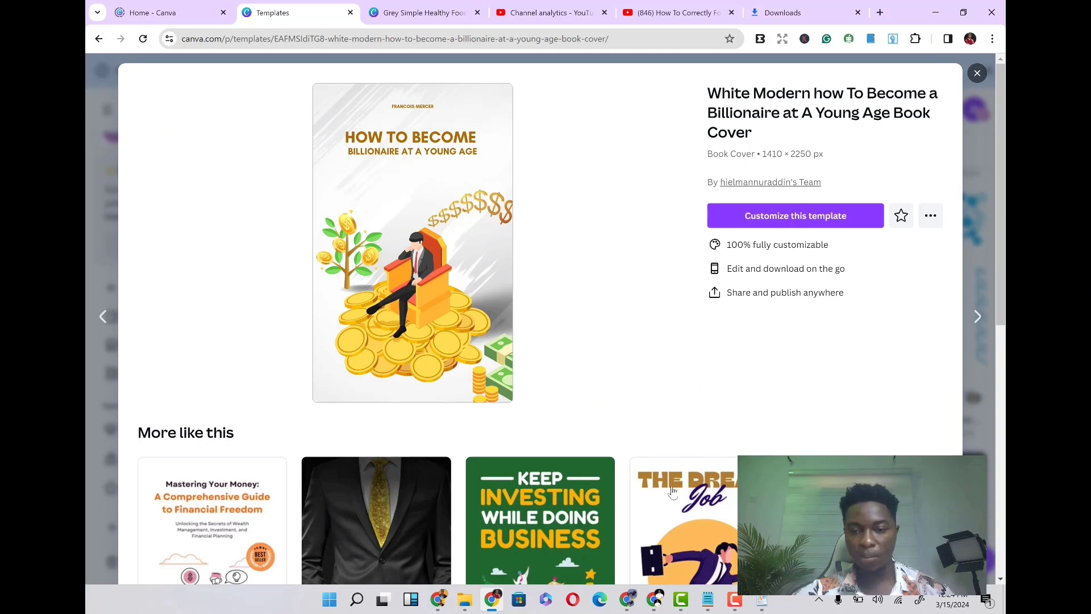
mouse_move(734, 602)
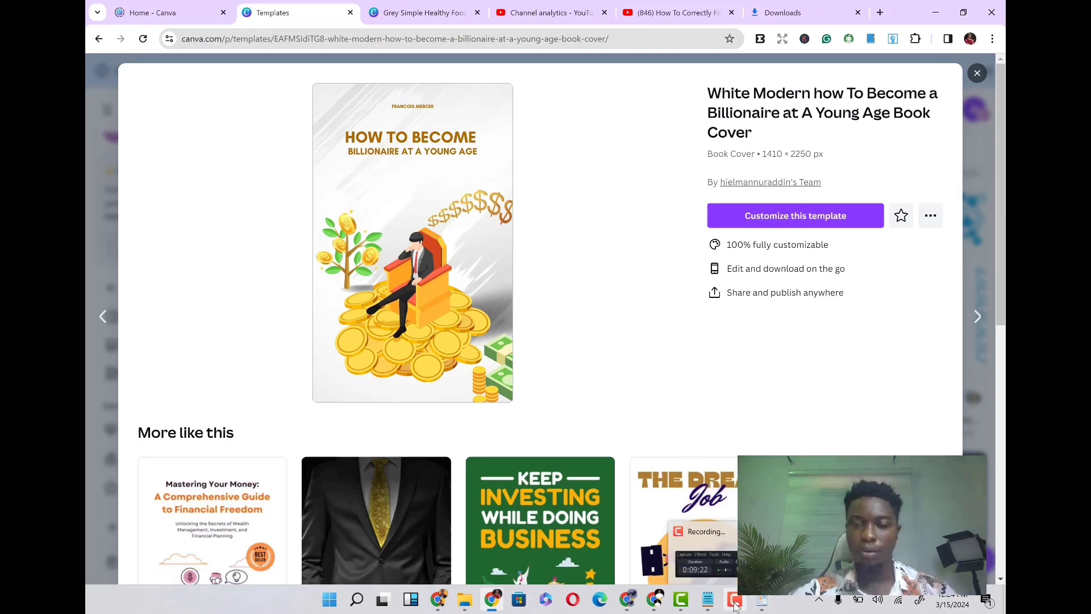